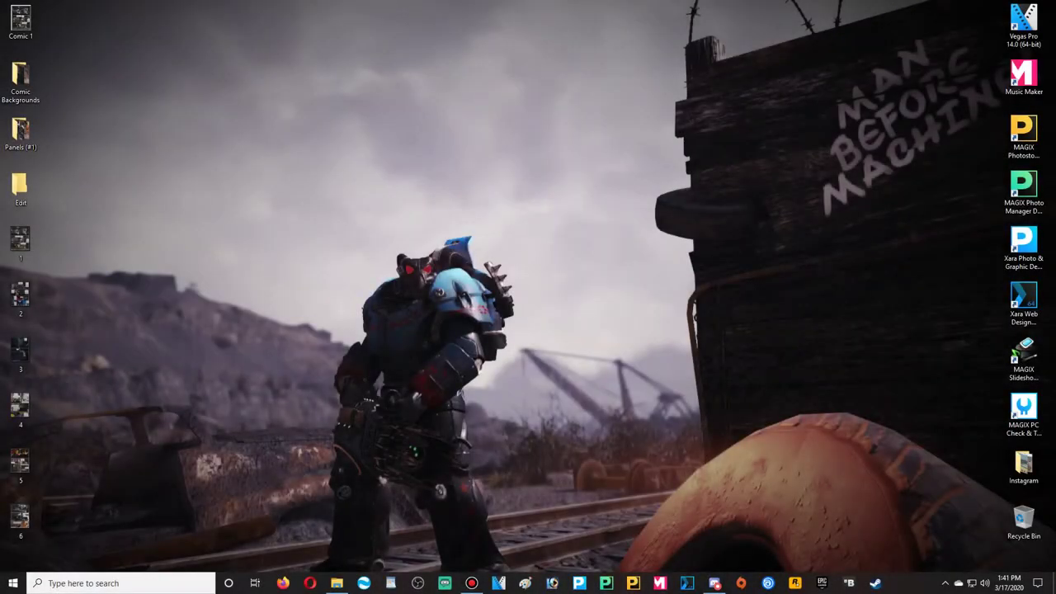
Step: Open photos P1014085 through P1014088 from the camera card's 117OLYMP folder in the image viewer and compare their sharpness
{"action": "left_click", "coordinate": [336, 583]}
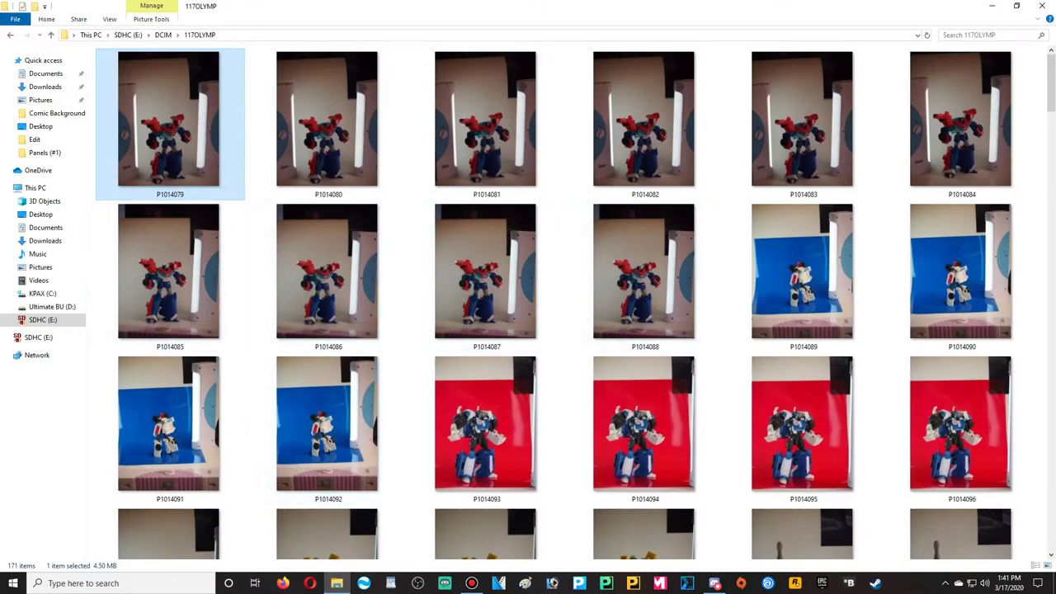
{"action": "left_click", "coordinate": [169, 276]}
{"action": "left_click", "coordinate": [644, 272], "text": "shift"}
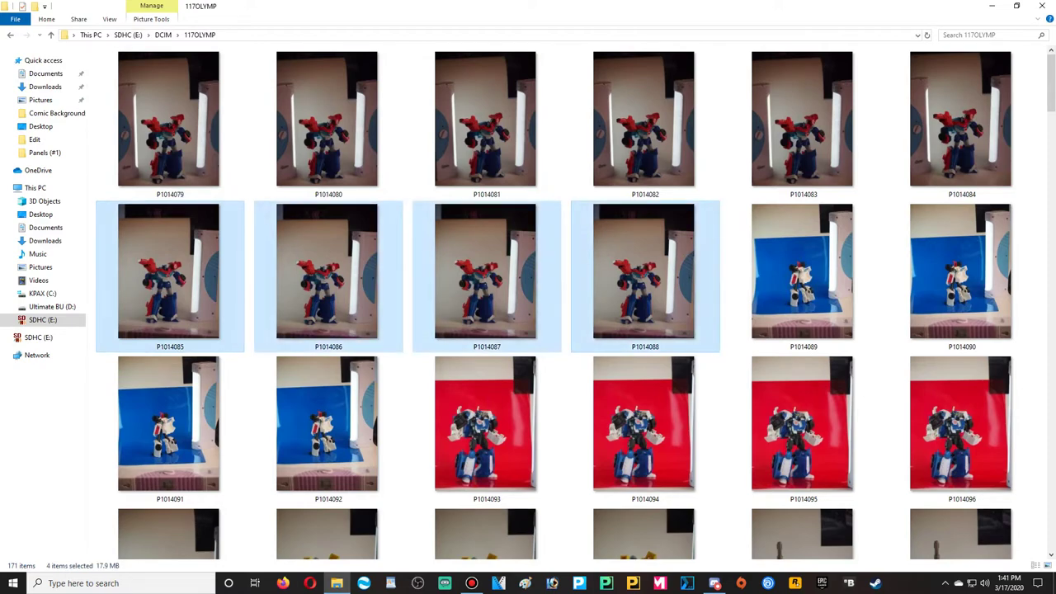
{"action": "right_click", "coordinate": [219, 239]}
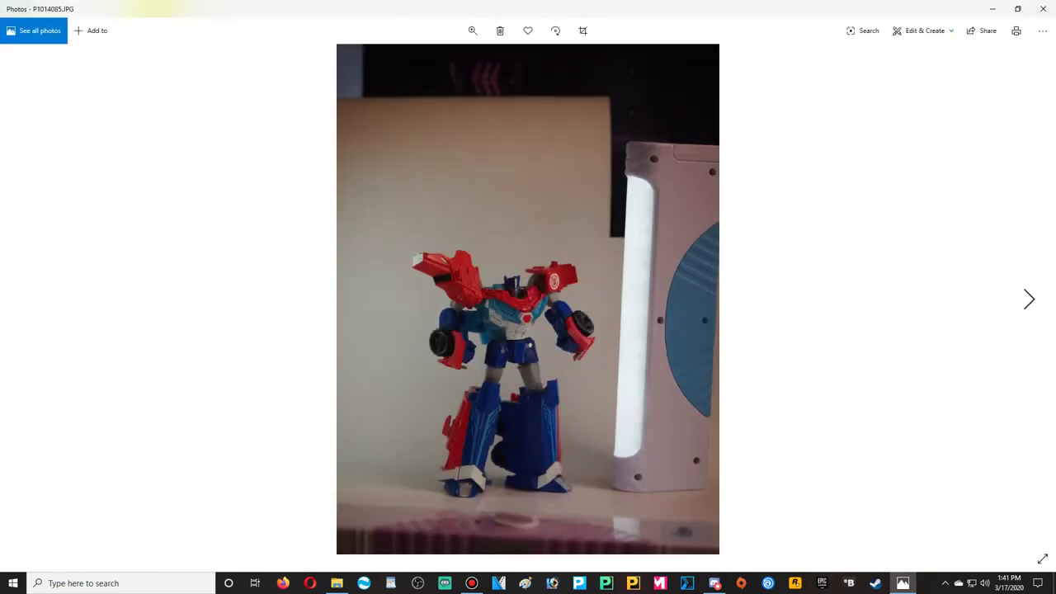
{"action": "key", "text": "Right"}
{"action": "key", "text": "Right"}
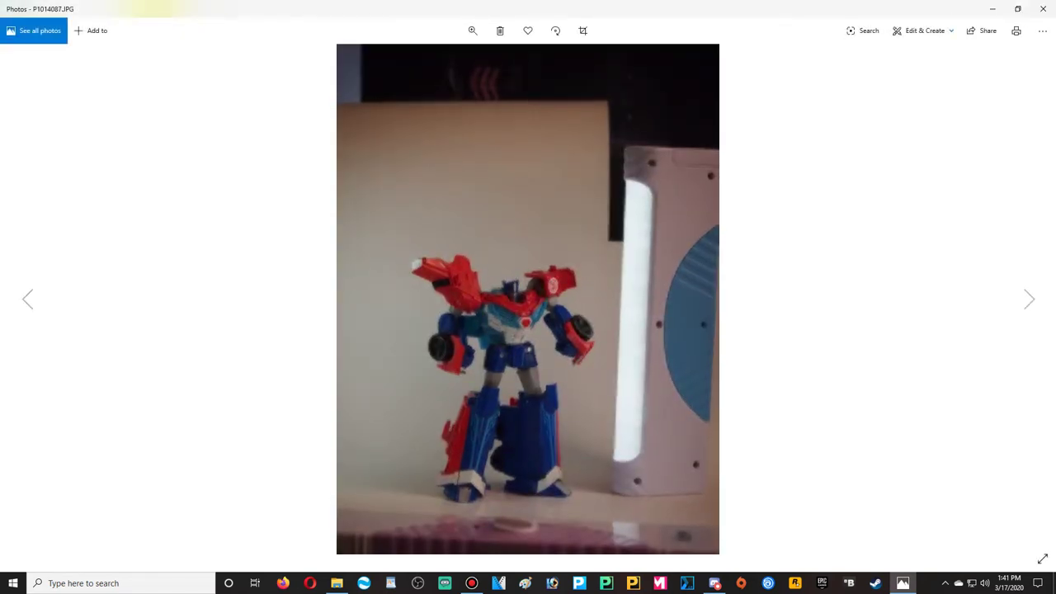
{"action": "key", "text": "Right"}
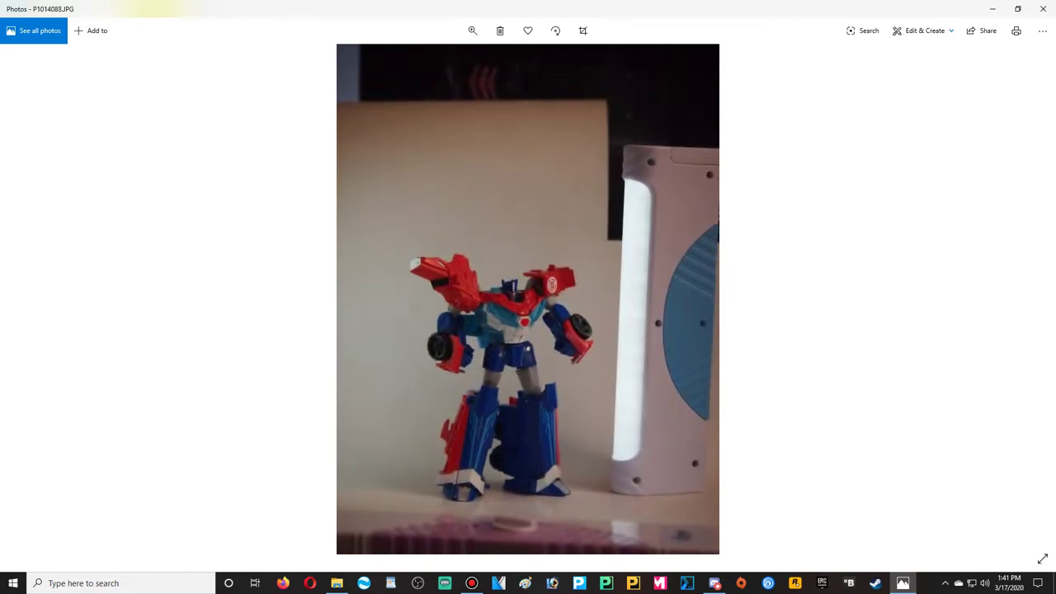
{"action": "key", "text": "Left"}
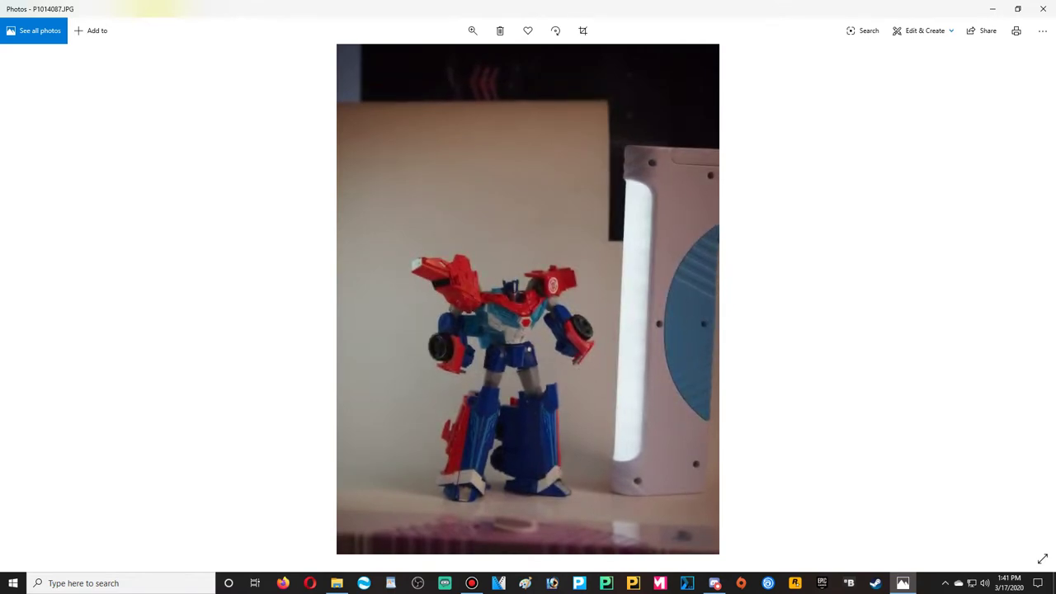
{"action": "left_click", "coordinate": [1042, 8]}
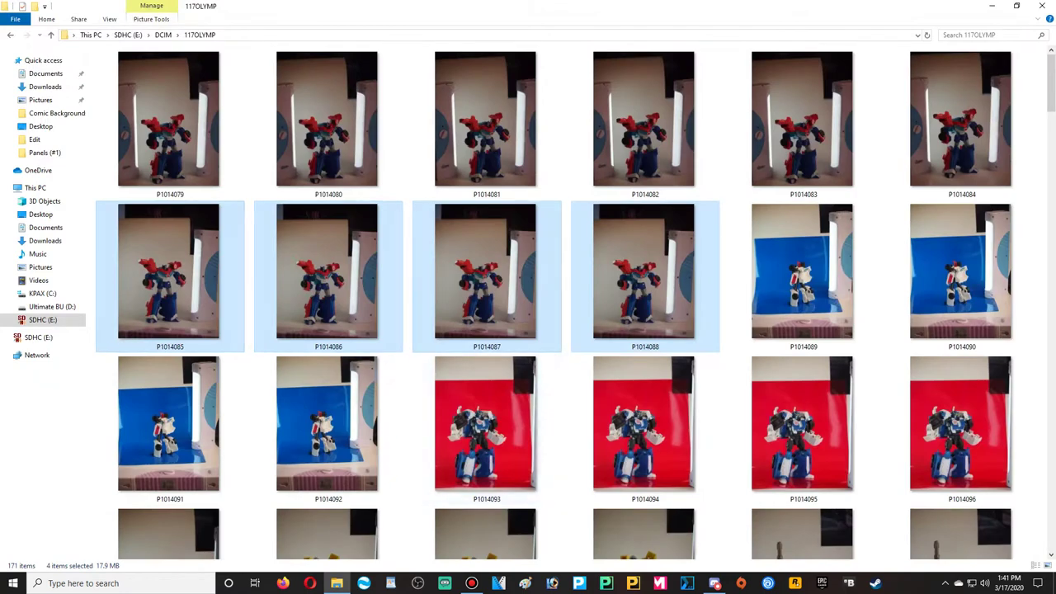
Step: Delete the red and blue robot photos P1014079 through P1014088 from the folder, keeping only P1014087
{"action": "left_click", "coordinate": [169, 119]}
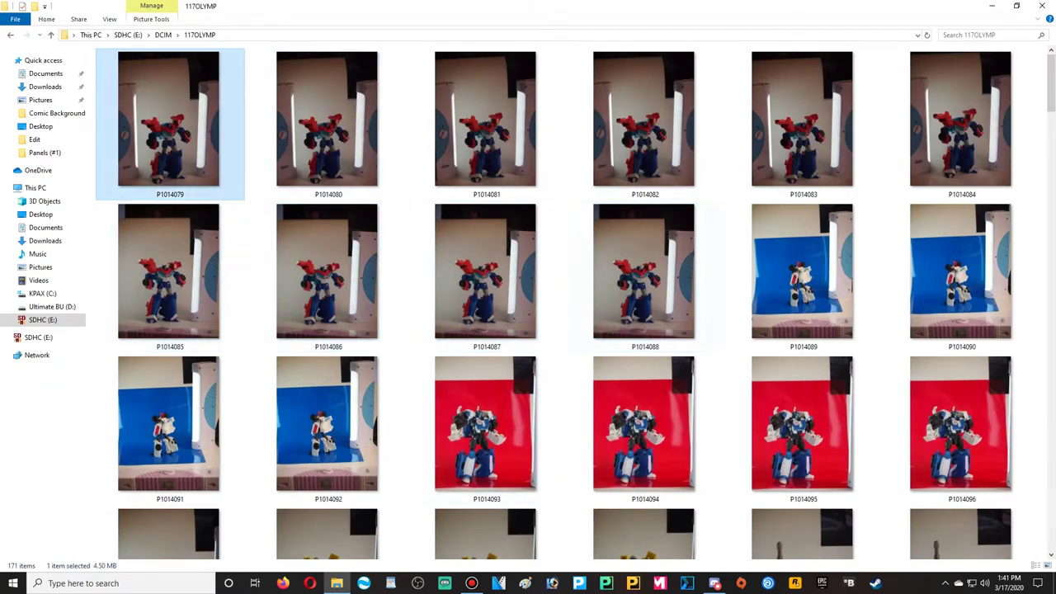
{"action": "left_click", "coordinate": [645, 272], "text": "shift"}
{"action": "left_click", "coordinate": [486, 272], "text": "ctrl"}
{"action": "key", "text": "Delete"}
{"action": "key", "text": "Return"}
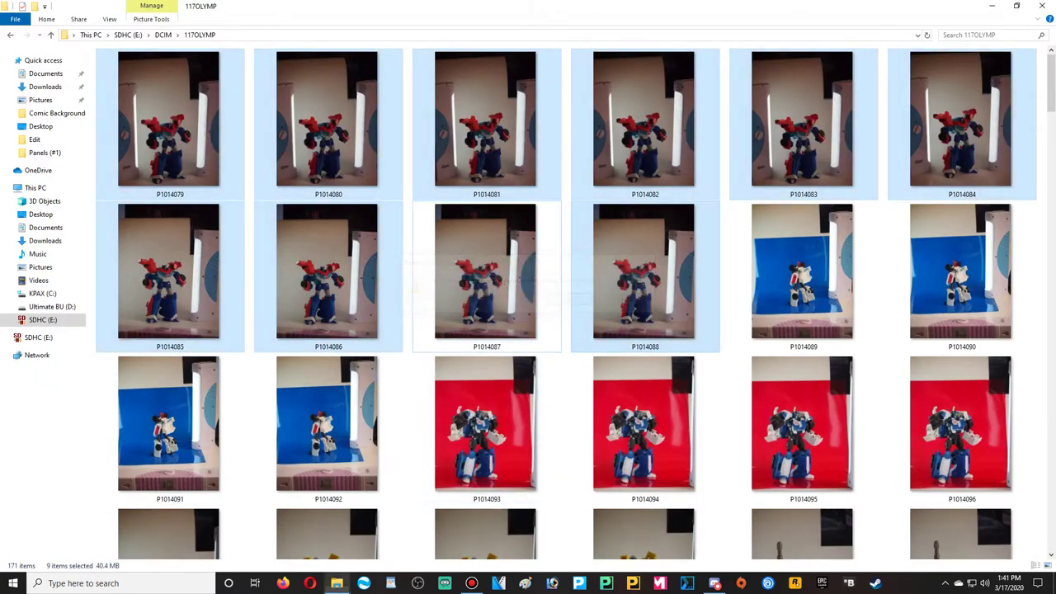
Step: Compare the blue-backdrop photos P1014089 through P1014092 in the image viewer, and select those four files in the folder
{"action": "left_click", "coordinate": [803, 124], "text": "shift"}
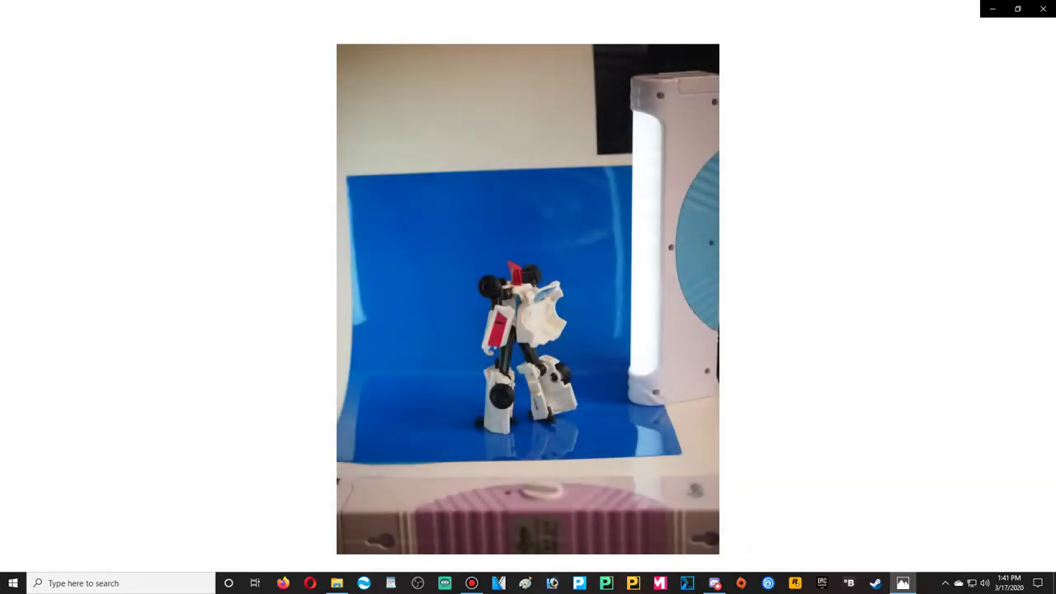
{"action": "key", "text": "Right"}
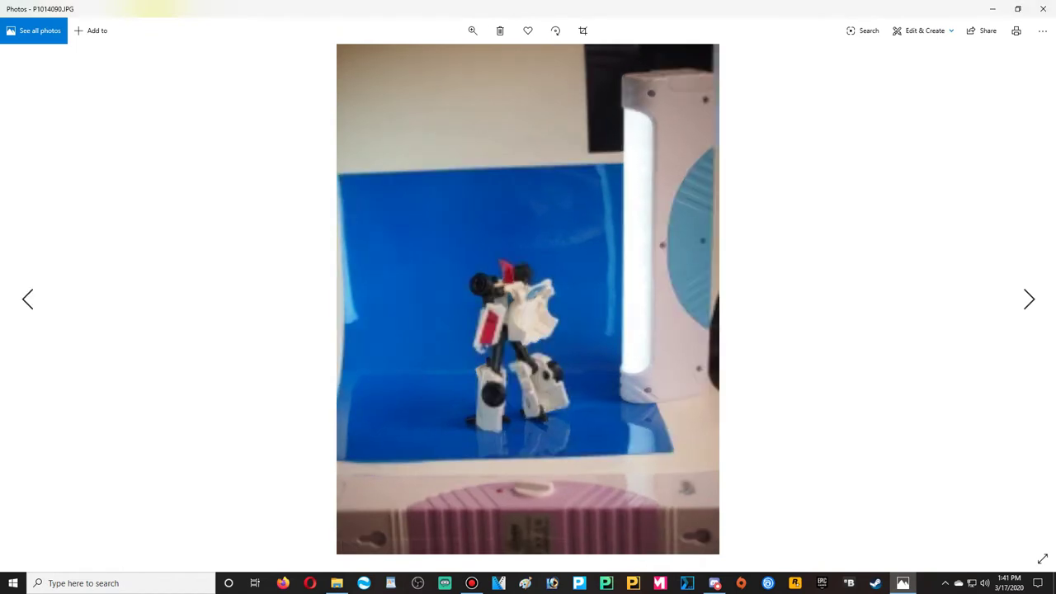
{"action": "key", "text": "Right"}
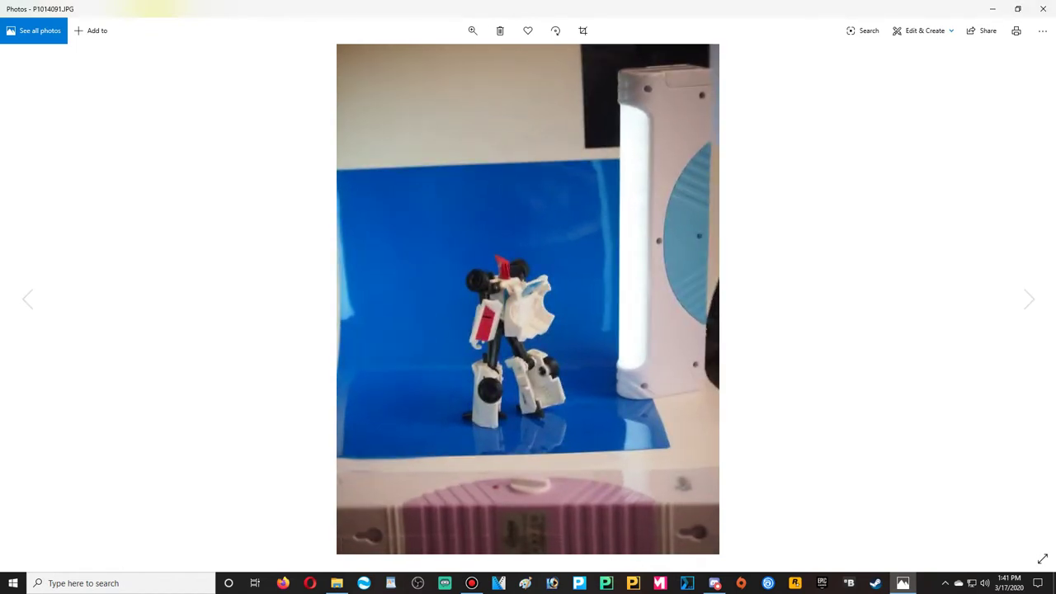
{"action": "key", "text": "Right"}
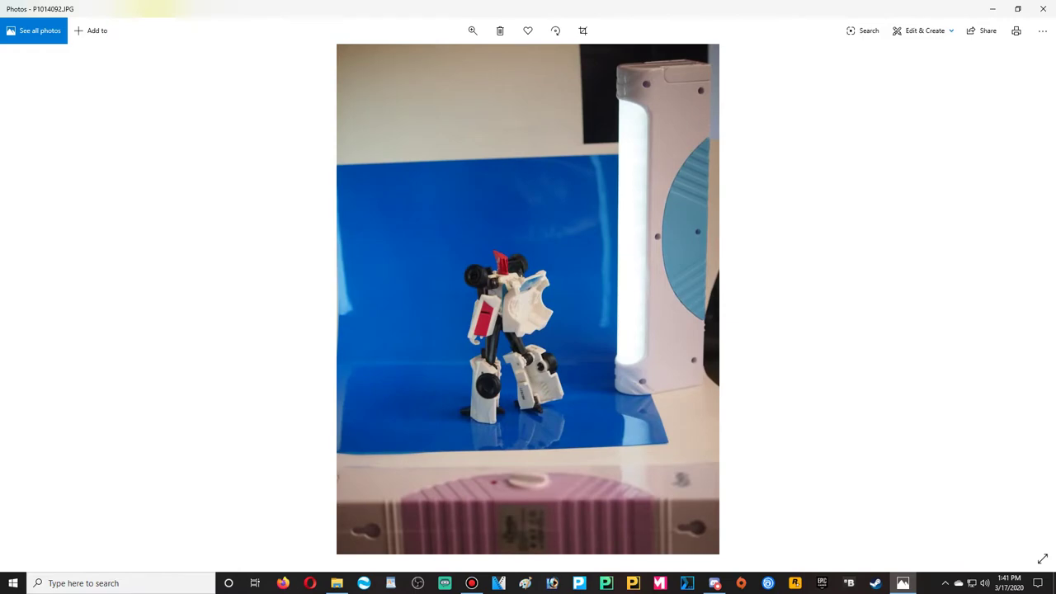
{"action": "left_click", "coordinate": [1040, 8]}
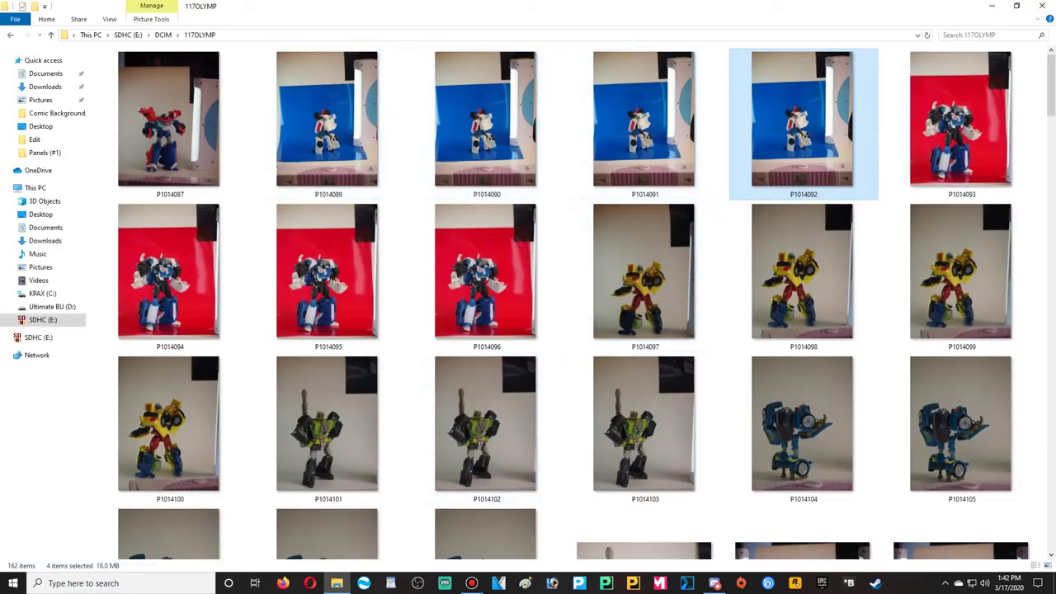
{"action": "left_click", "coordinate": [328, 124]}
{"action": "left_click", "coordinate": [802, 123], "text": "shift"}
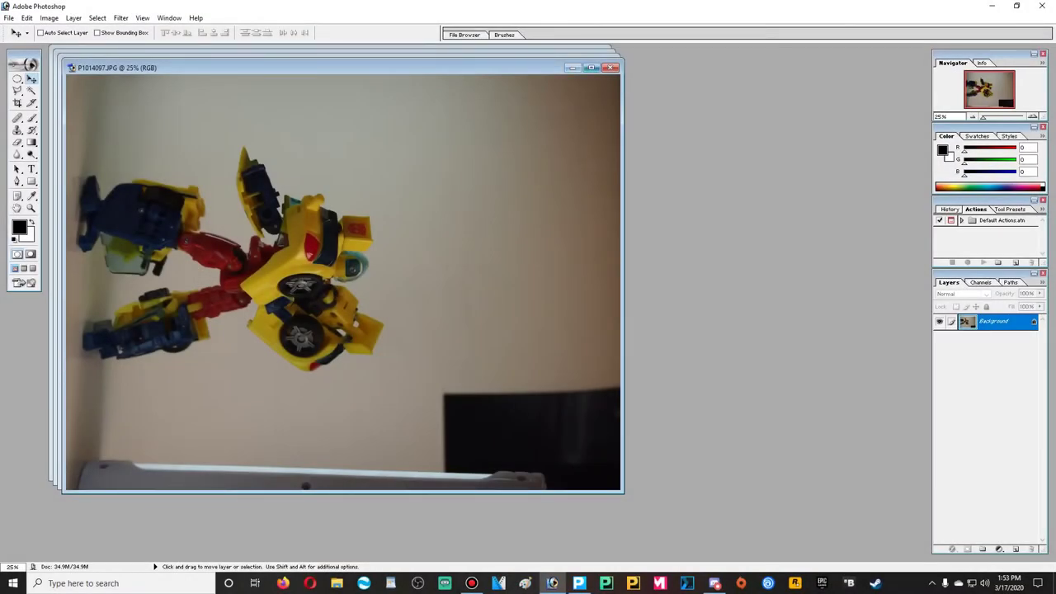
Step: In Photoshop, rotate the P1014097.JPG canvas 90° counterclockwise and crop the photo closely around the yellow robot
{"action": "left_click", "coordinate": [590, 68]}
{"action": "left_click", "coordinate": [61, 17]}
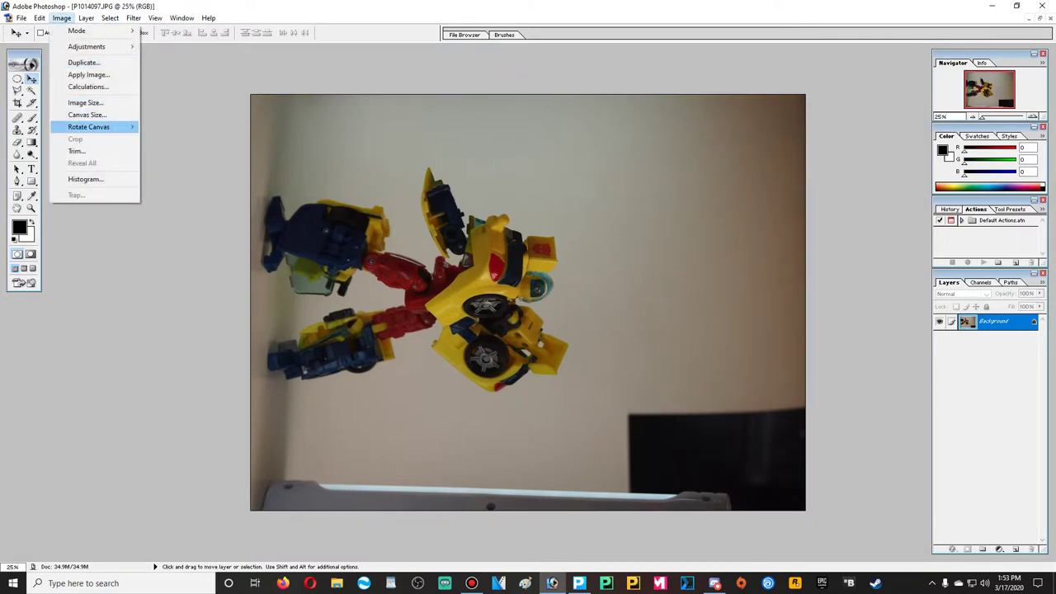
{"action": "mouse_move", "coordinate": [83, 125]}
{"action": "left_click", "coordinate": [177, 149]}
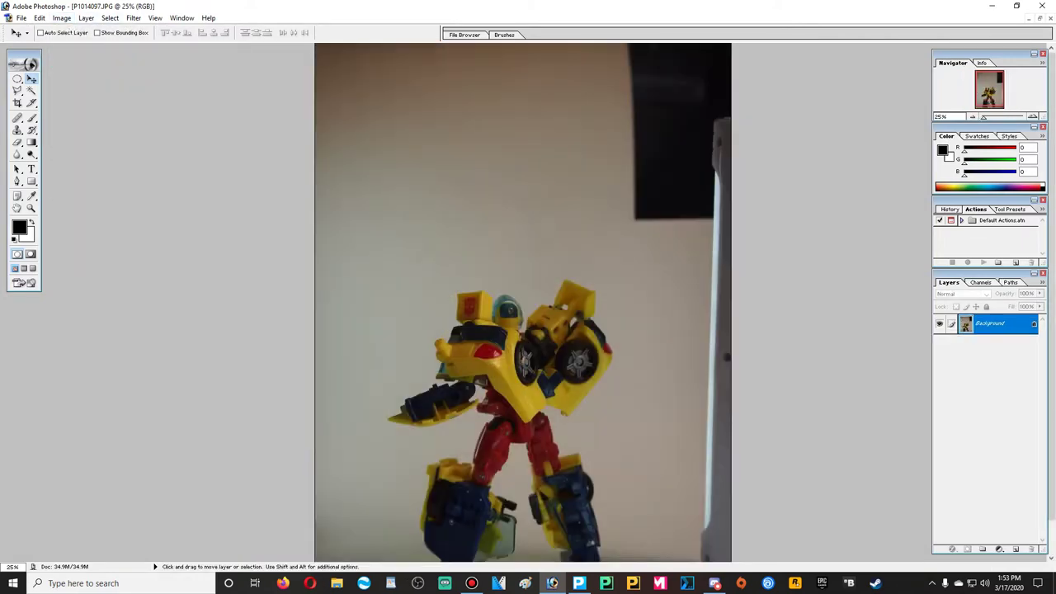
{"action": "scroll", "coordinate": [522, 302], "scroll_direction": "down", "scroll_amount": 3}
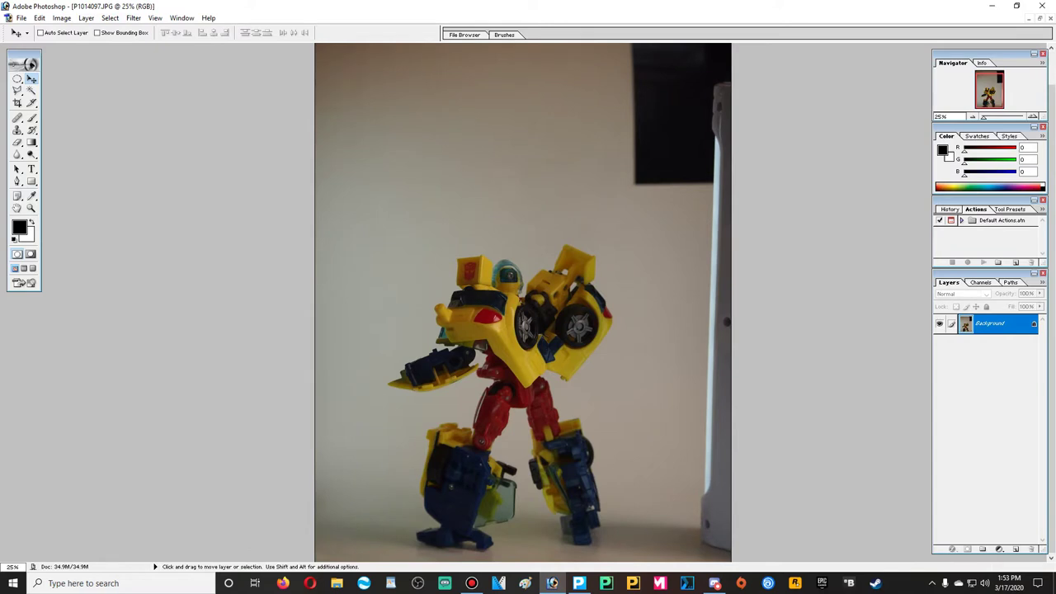
{"action": "key", "text": "c"}
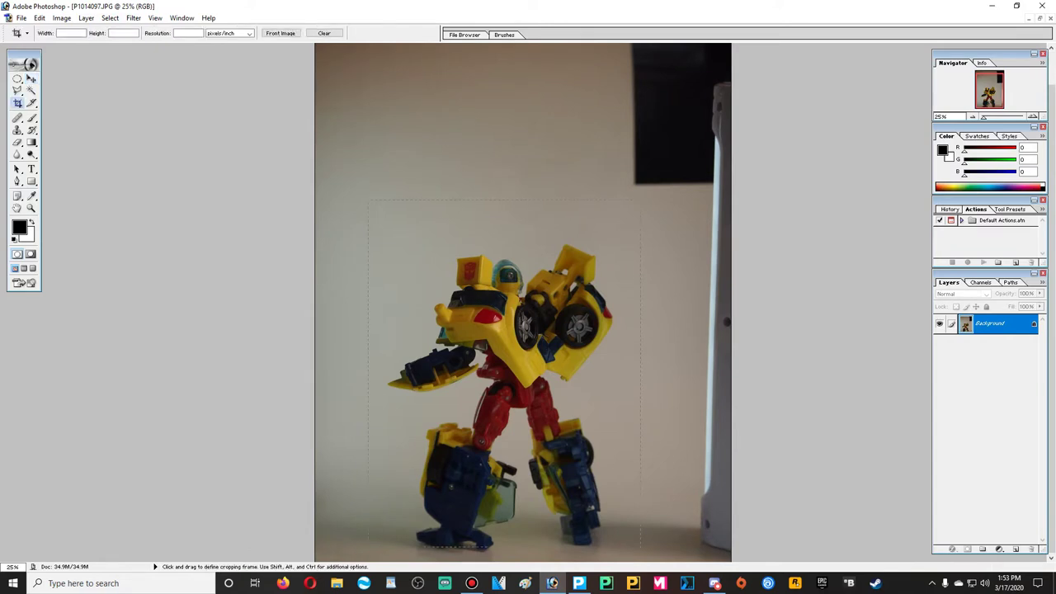
{"action": "key", "text": "Return"}
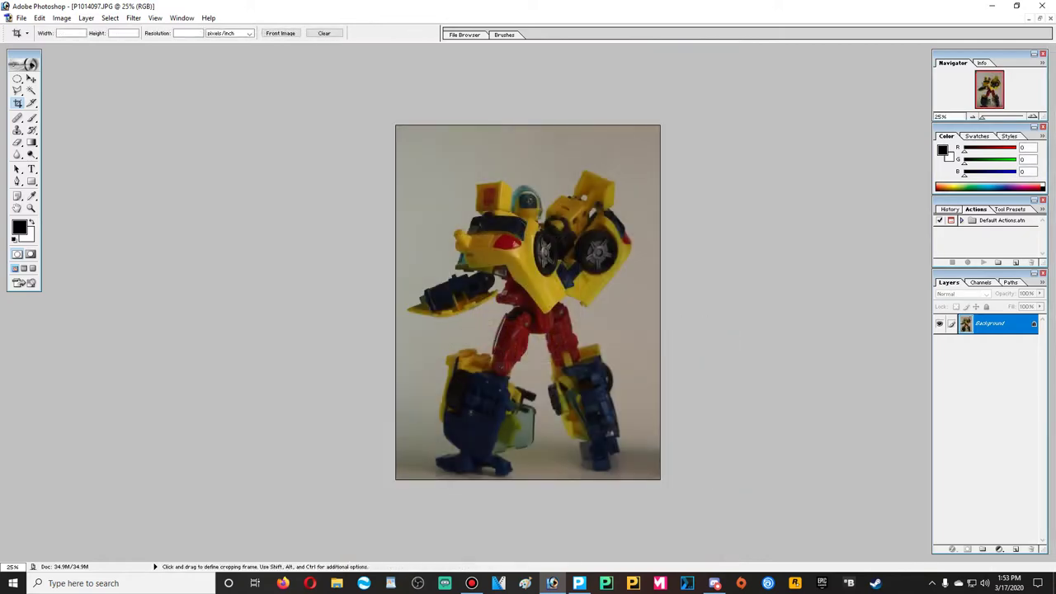
Step: Convert the locked Background of the cropped photo into a regular layer with the default name Layer 0
{"action": "left_click", "coordinate": [85, 17]}
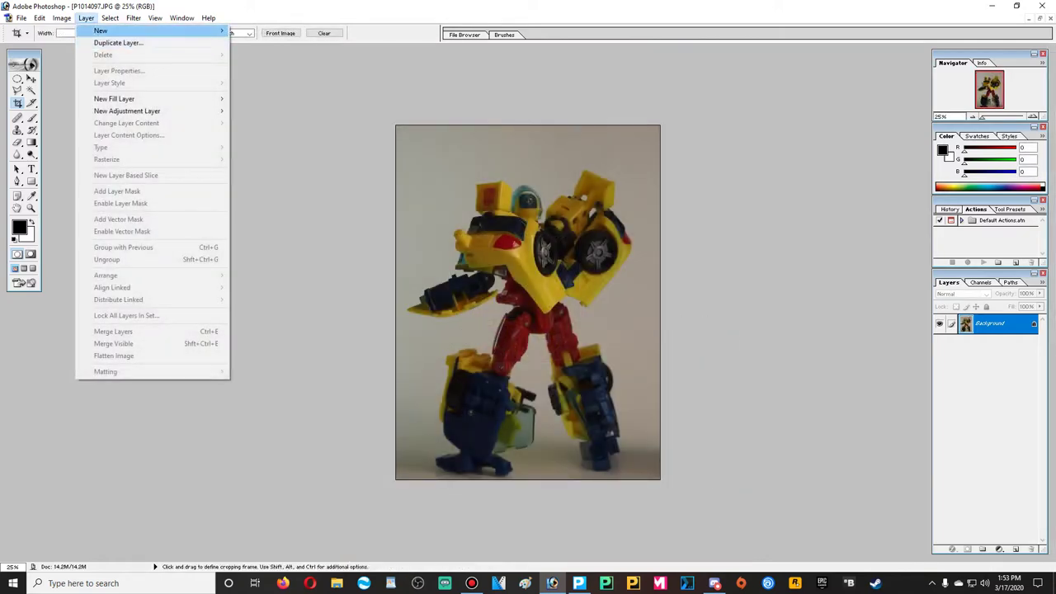
{"action": "mouse_move", "coordinate": [123, 31]}
{"action": "left_click", "coordinate": [279, 43]}
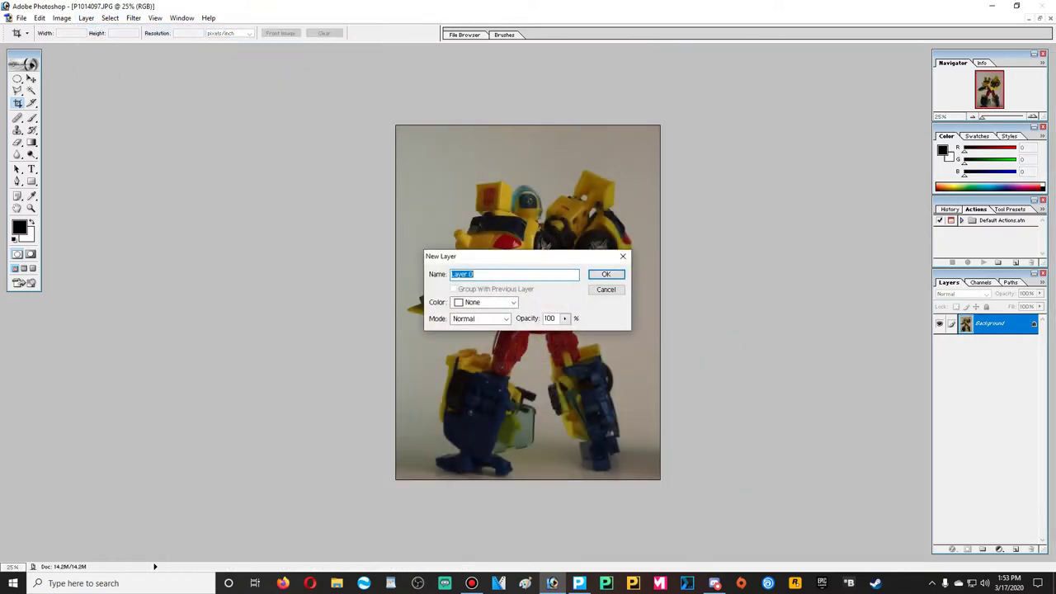
{"action": "key", "text": "Return"}
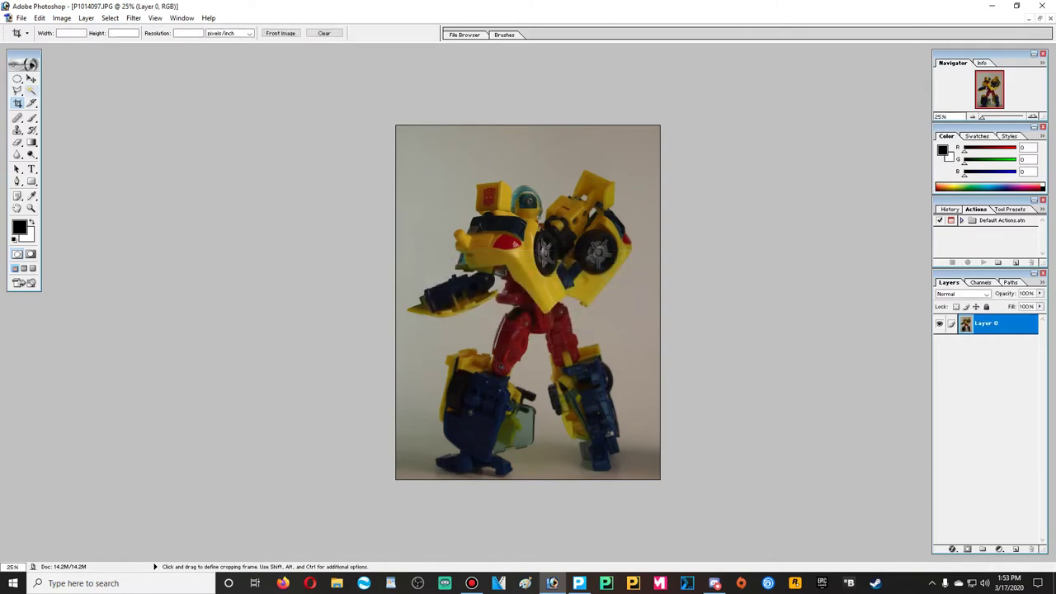
Step: Try to delete the backdrop around the robot with the Magic Wand at tolerance 70, and undo the deletion
{"action": "key", "text": "w"}
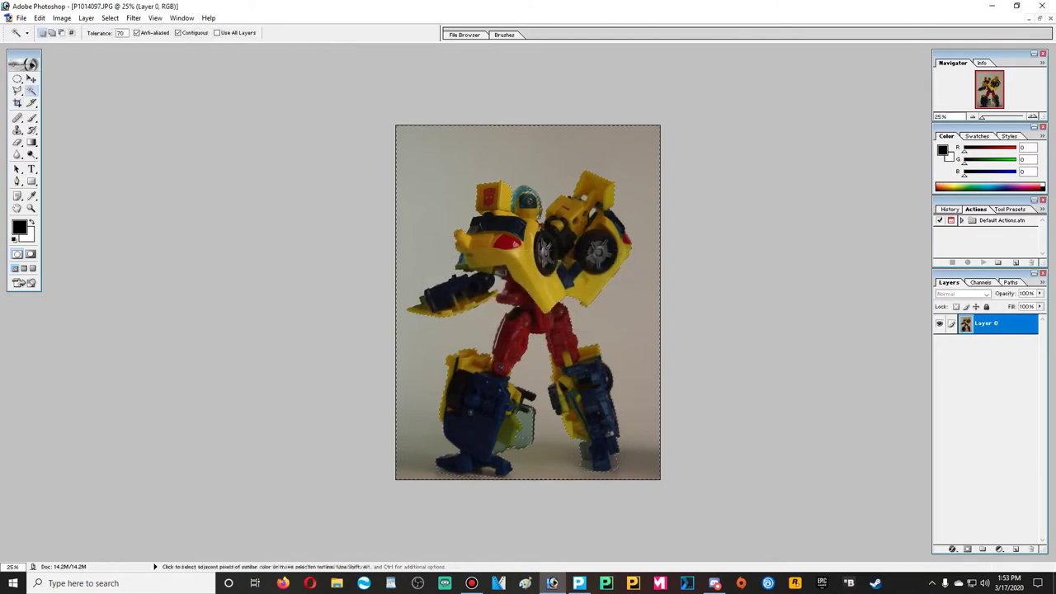
{"action": "left_click", "coordinate": [445, 165]}
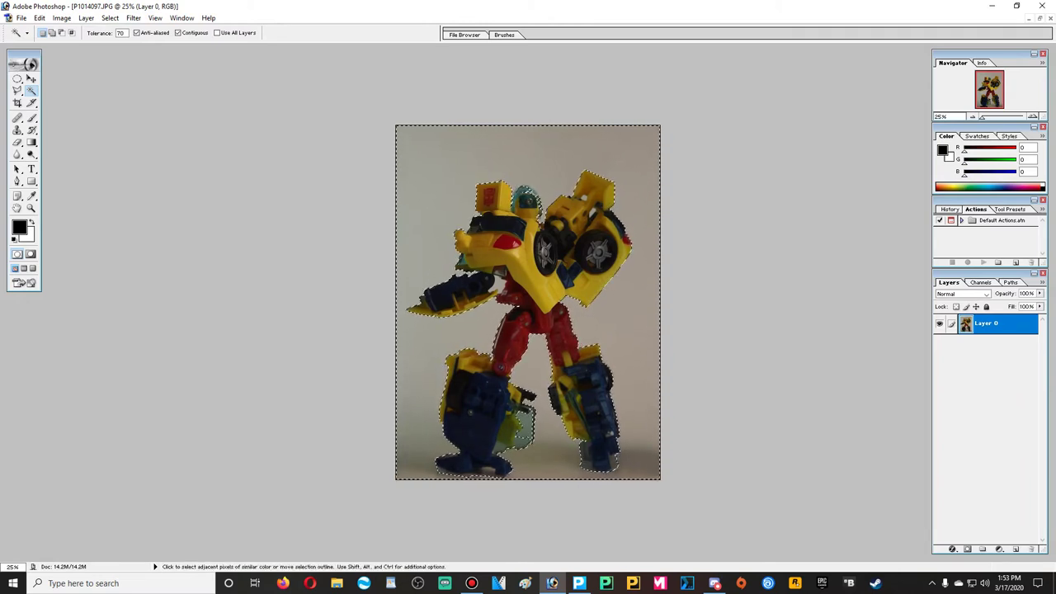
{"action": "key", "text": "Delete"}
{"action": "key", "text": "ctrl+d"}
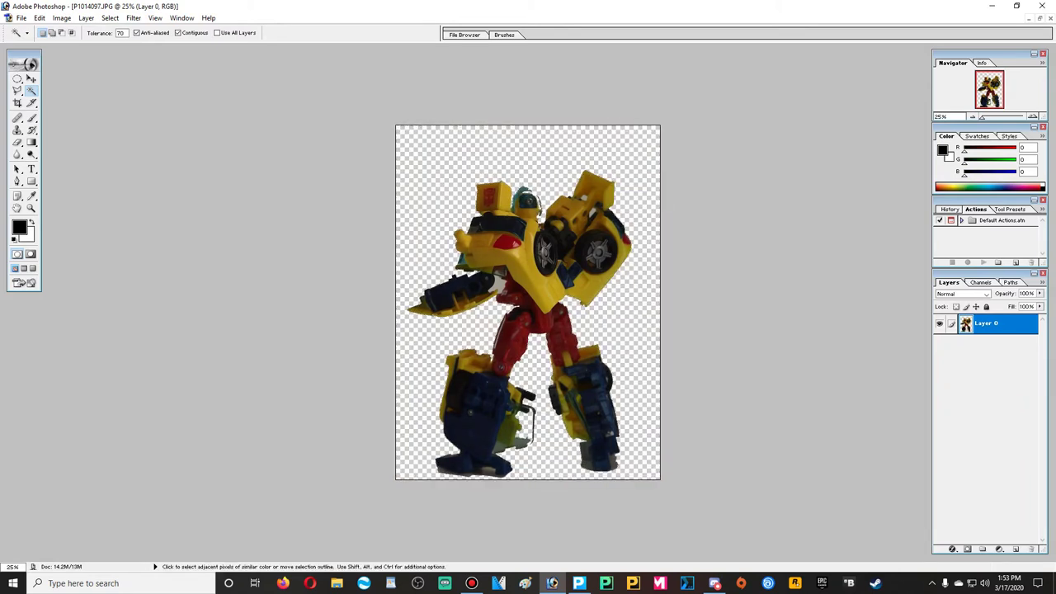
{"action": "key", "text": "ctrl+alt+z"}
{"action": "key", "text": "ctrl+alt+z"}
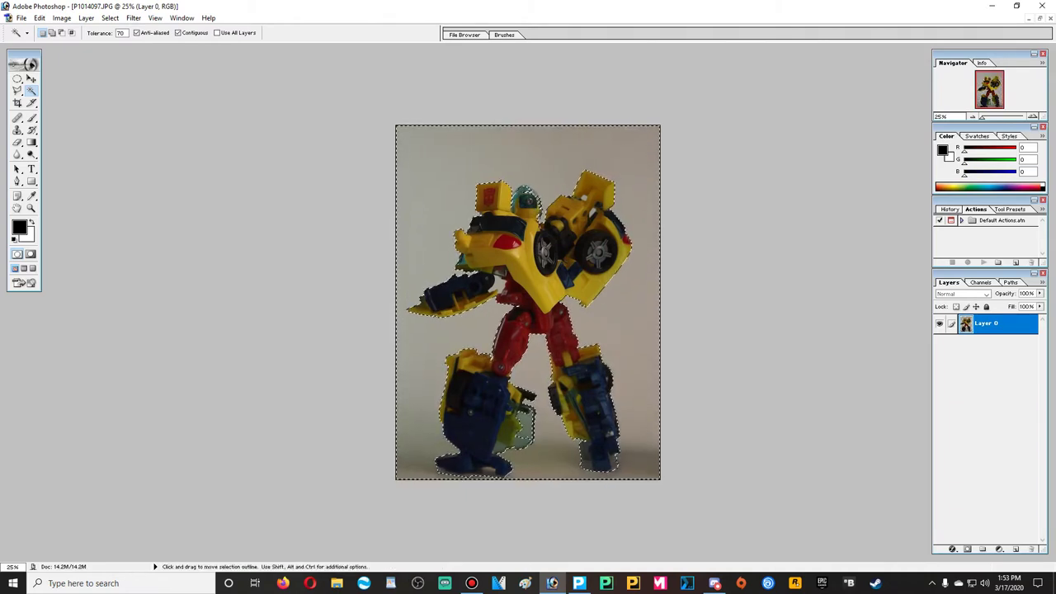
Step: Set the Magic Wand tolerance to 50, select the backdrop surrounding the robot again and delete it
{"action": "key", "text": "ctrl+d"}
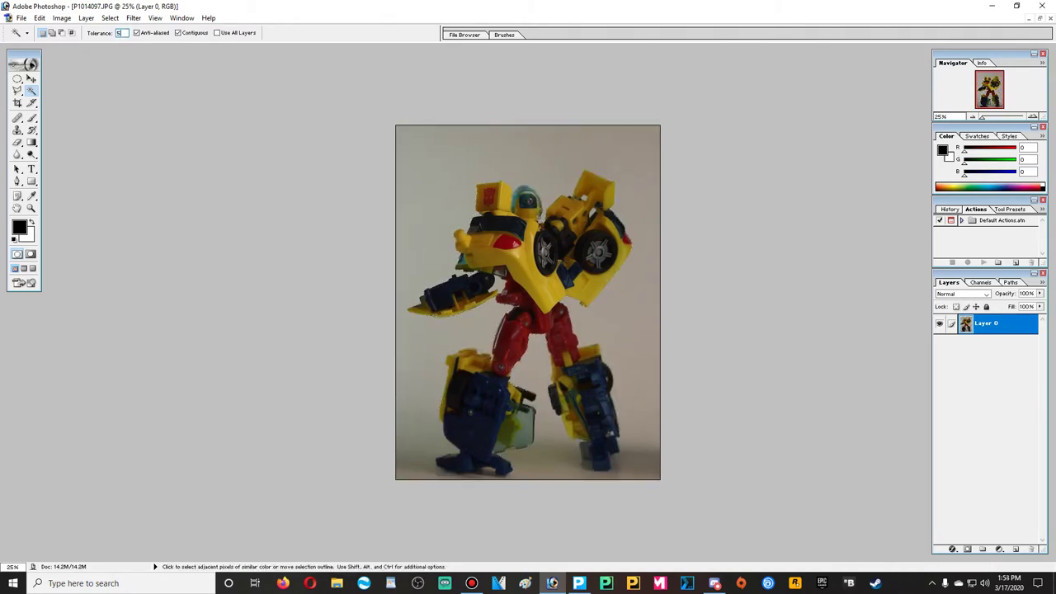
{"action": "key", "text": "ctrl+z"}
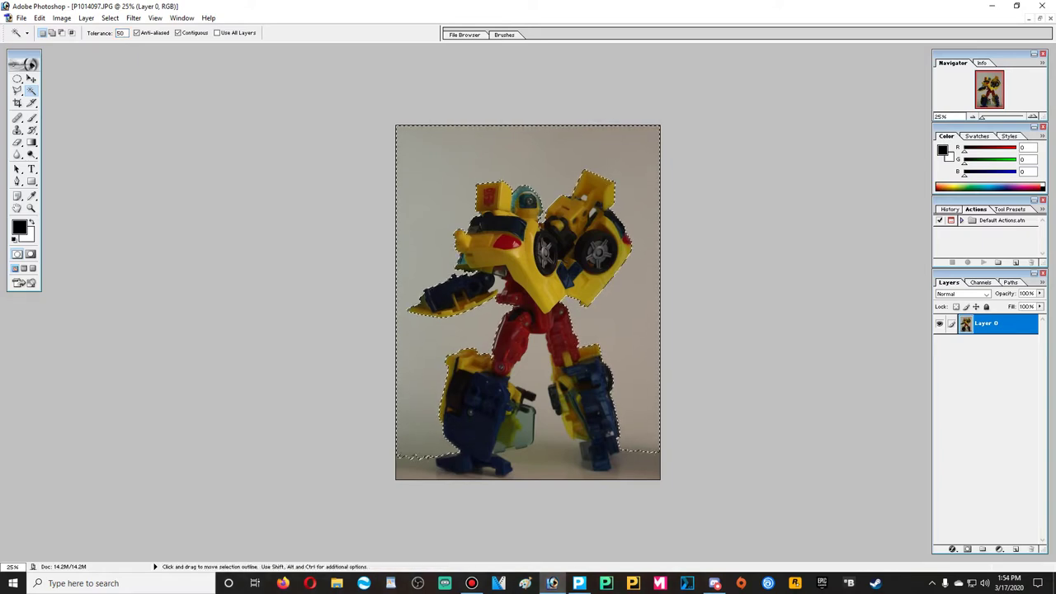
{"action": "key", "text": "Delete"}
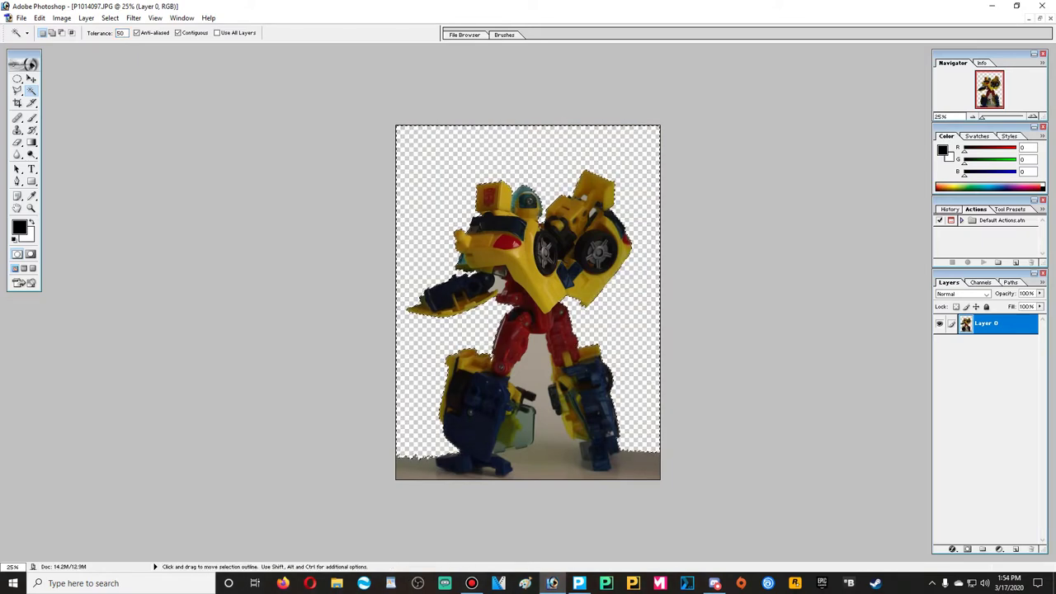
Step: Set the Eraser brush diameter to 15 px and erase the leftover backdrop fringe around the robot's head
{"action": "scroll", "coordinate": [528, 302], "scroll_direction": "up", "scroll_amount": 5}
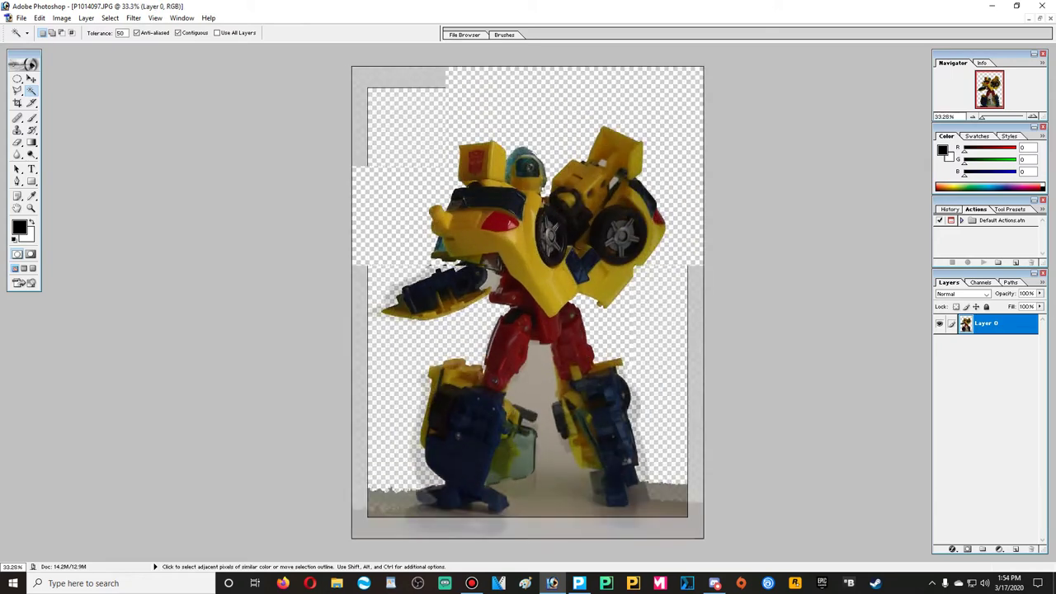
{"action": "scroll", "coordinate": [528, 302], "scroll_direction": "up", "scroll_amount": 1}
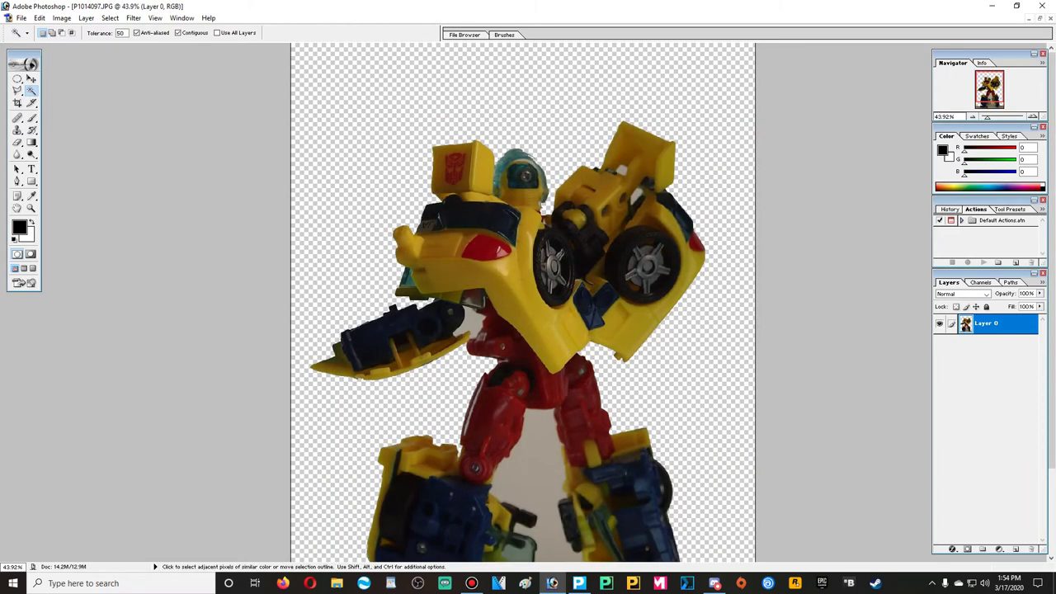
{"action": "key", "text": "e"}
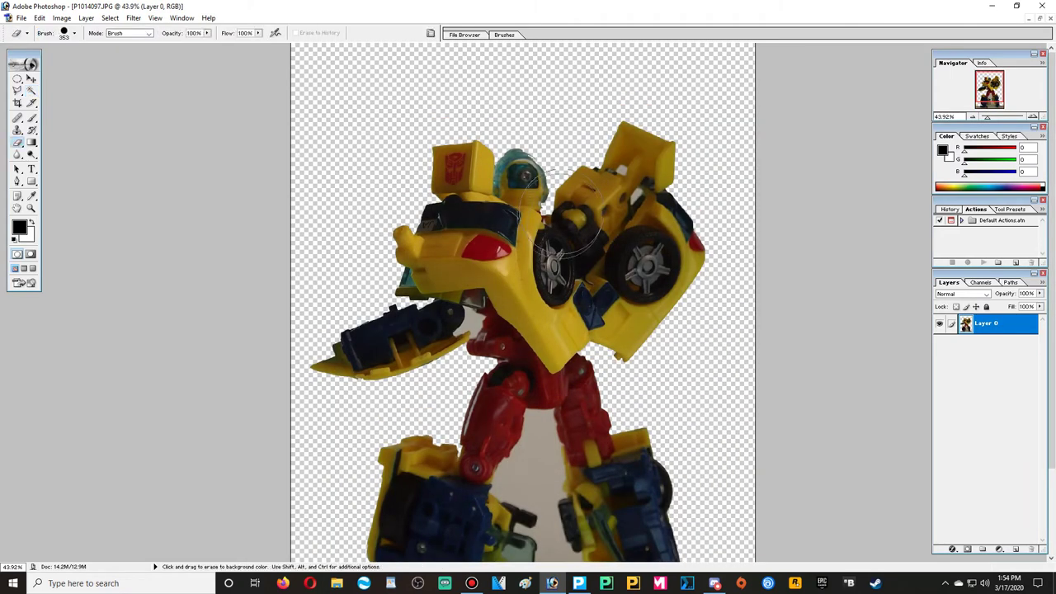
{"action": "left_click", "coordinate": [74, 33]}
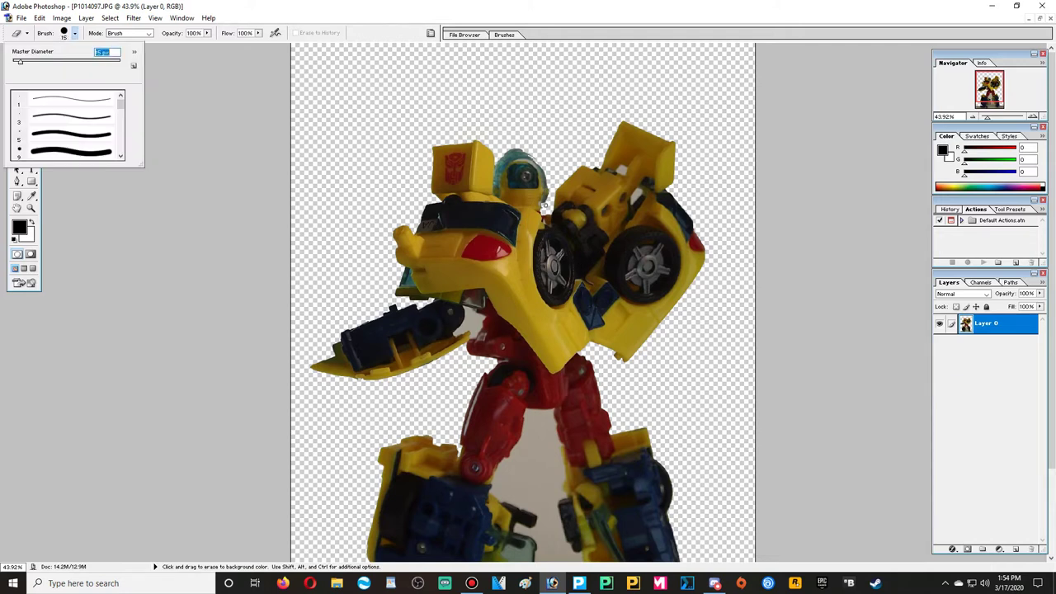
{"action": "left_click", "coordinate": [543, 207]}
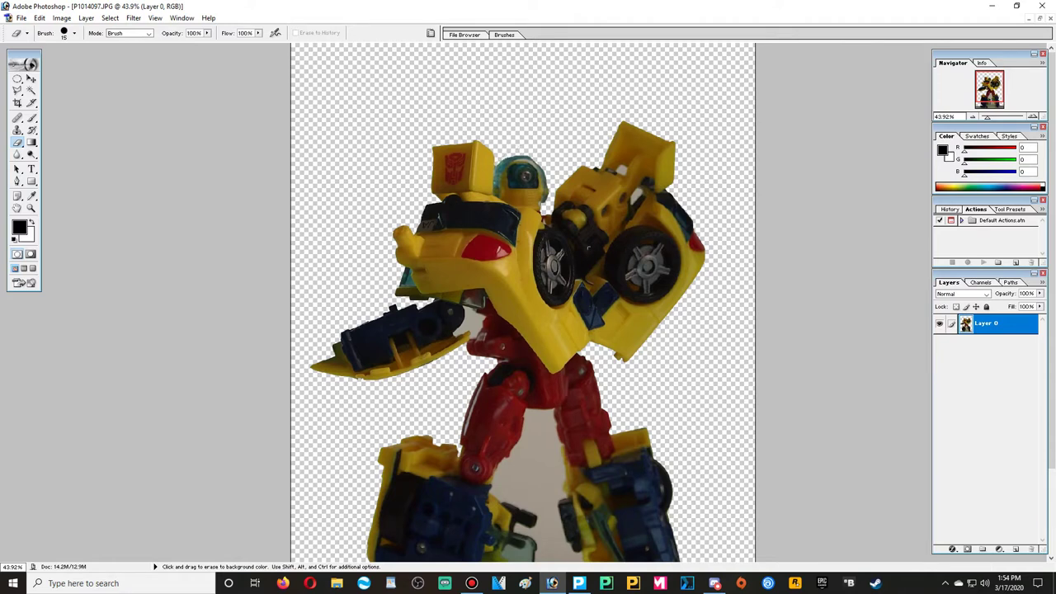
{"action": "key", "text": "w"}
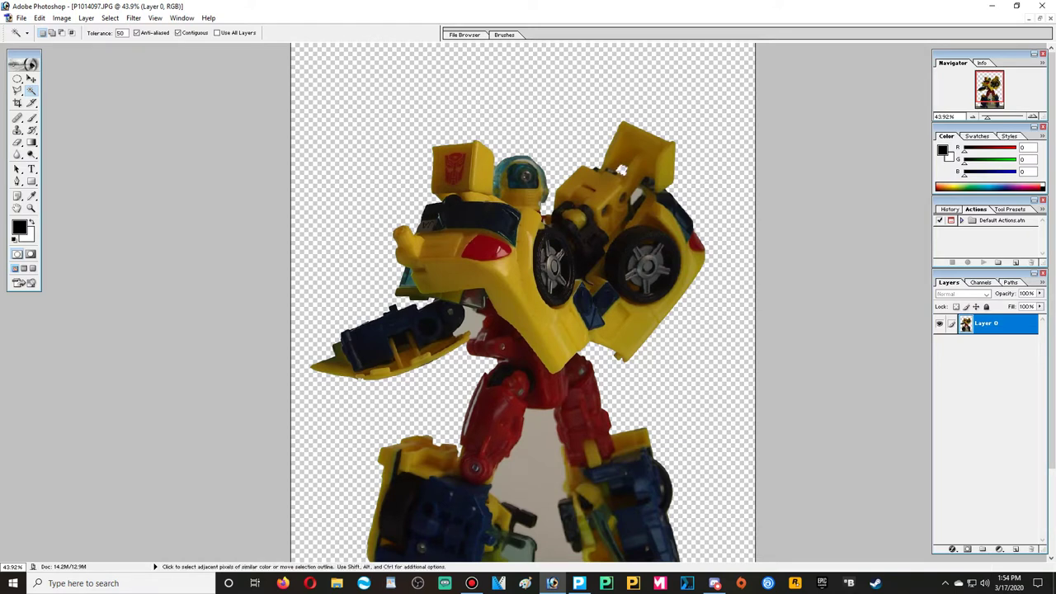
{"action": "key", "text": "e"}
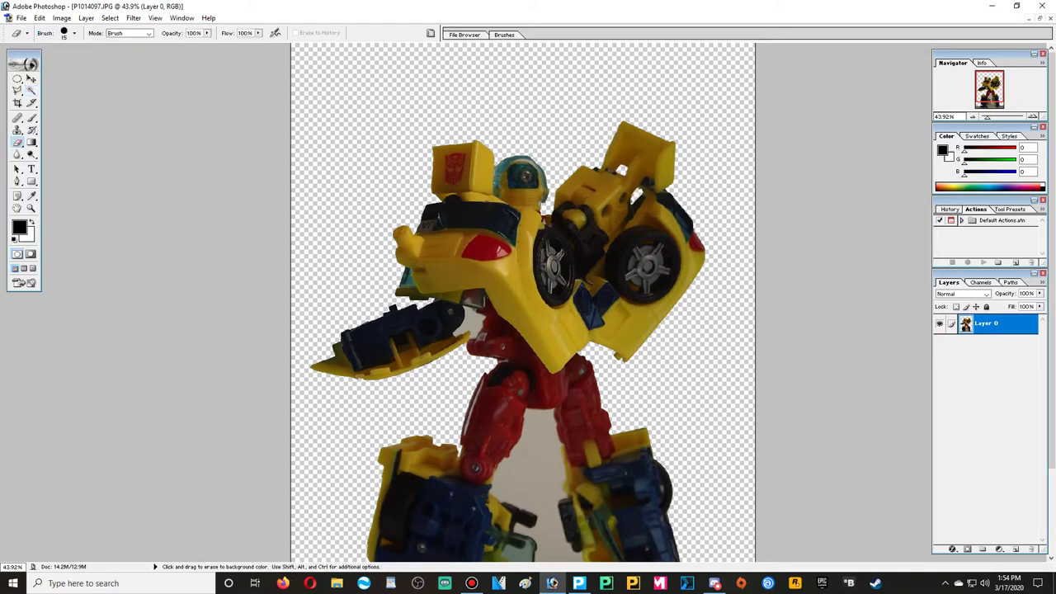
{"action": "left_click", "coordinate": [31, 90]}
{"action": "left_click", "coordinate": [371, 123]}
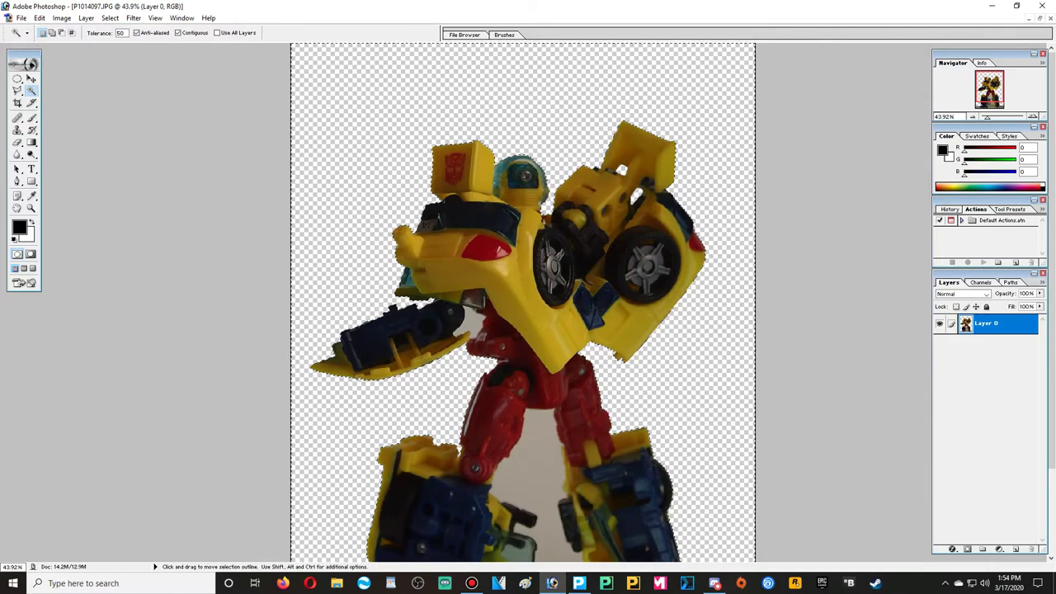
{"action": "key", "text": "e"}
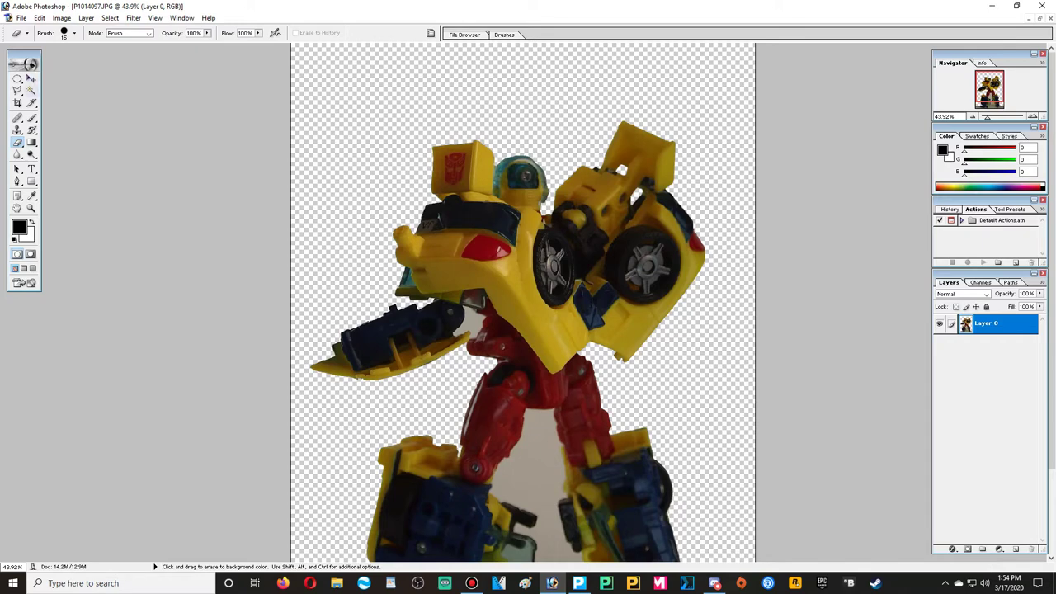
{"action": "key", "text": "w"}
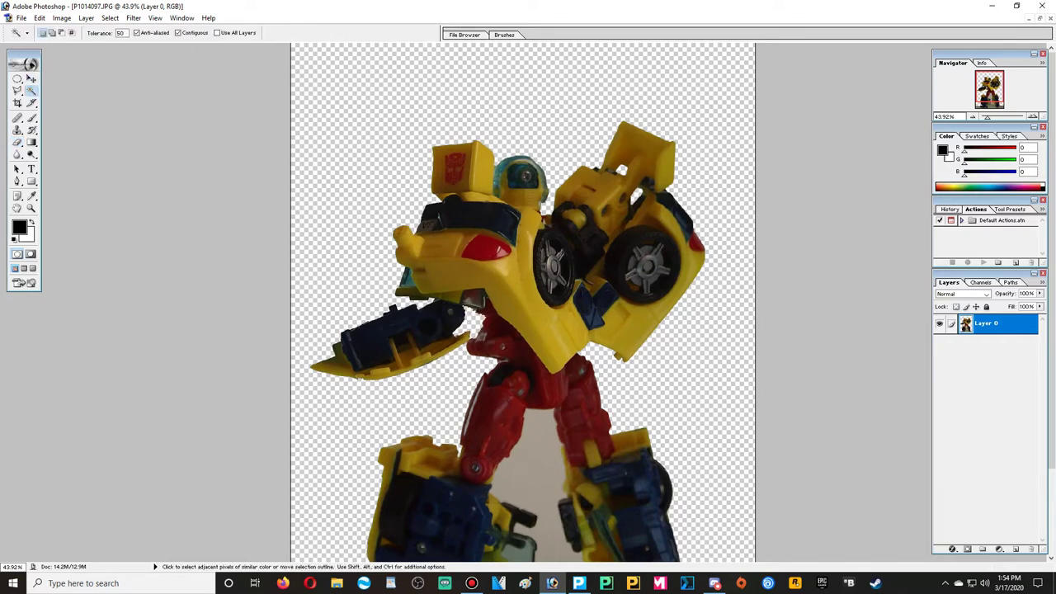
Step: Select the backdrop between the robot's legs and along the floor with the Magic Wand at tolerance 50, delete it and deselect
{"action": "scroll", "coordinate": [522, 302], "scroll_direction": "down", "scroll_amount": 3}
{"action": "scroll", "coordinate": [471, 221], "scroll_direction": "down", "scroll_amount": 1}
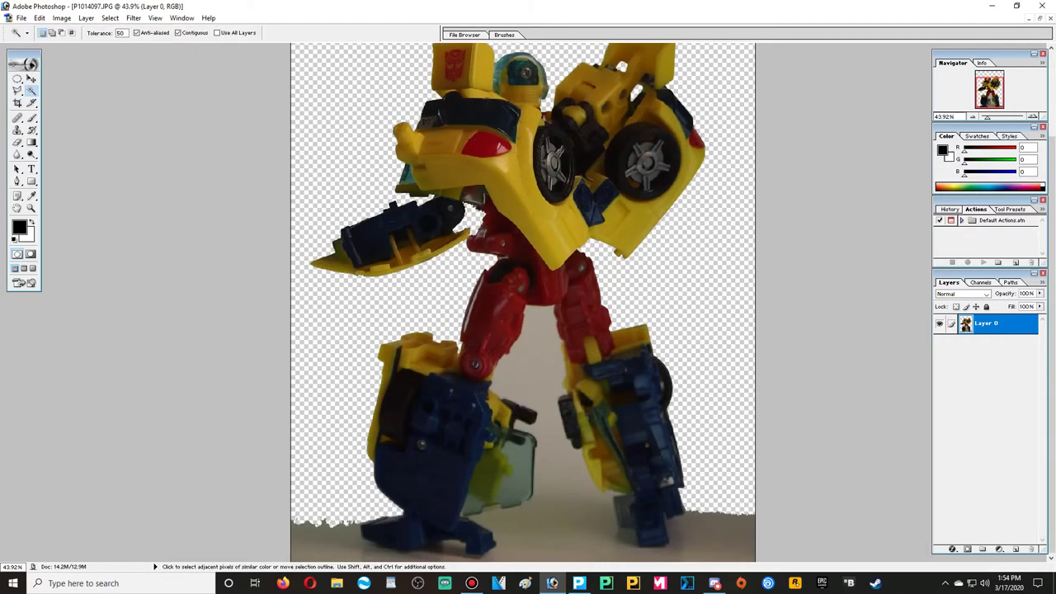
{"action": "left_click", "coordinate": [547, 427]}
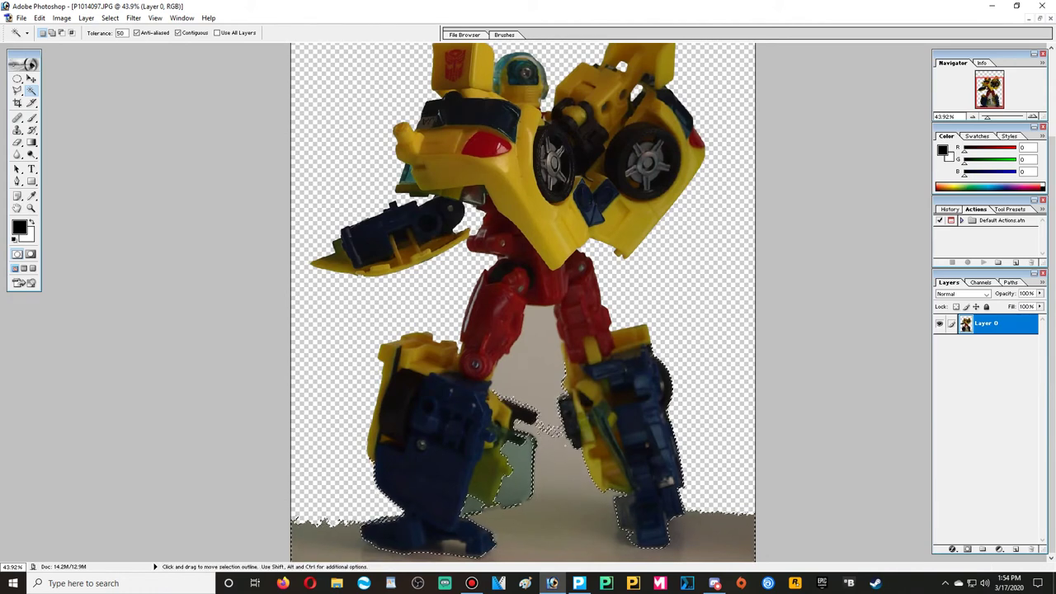
{"action": "left_click", "coordinate": [540, 384]}
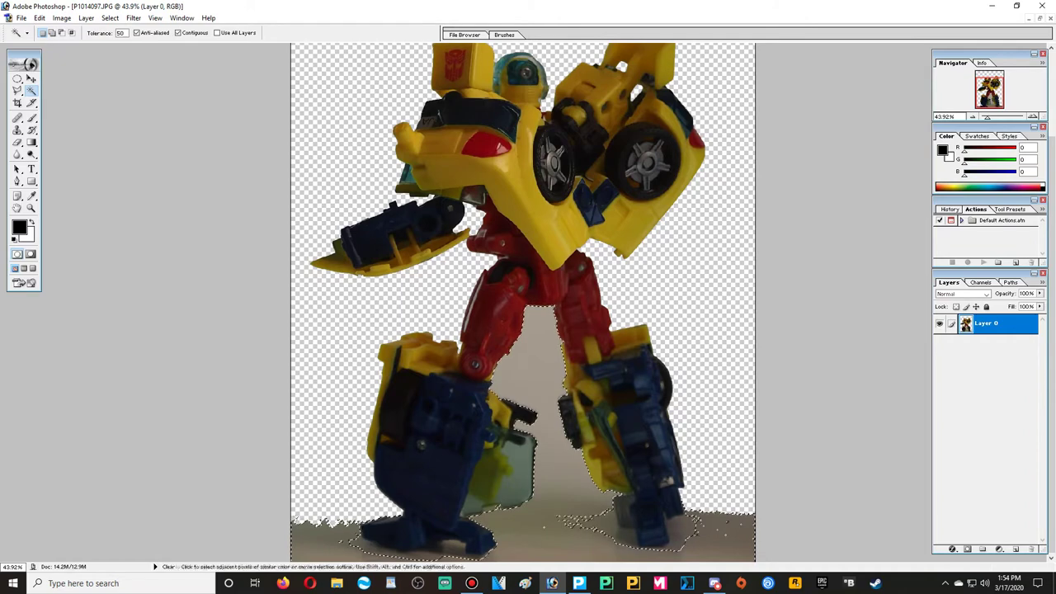
{"action": "key", "text": "Delete"}
{"action": "left_click", "coordinate": [540, 385]}
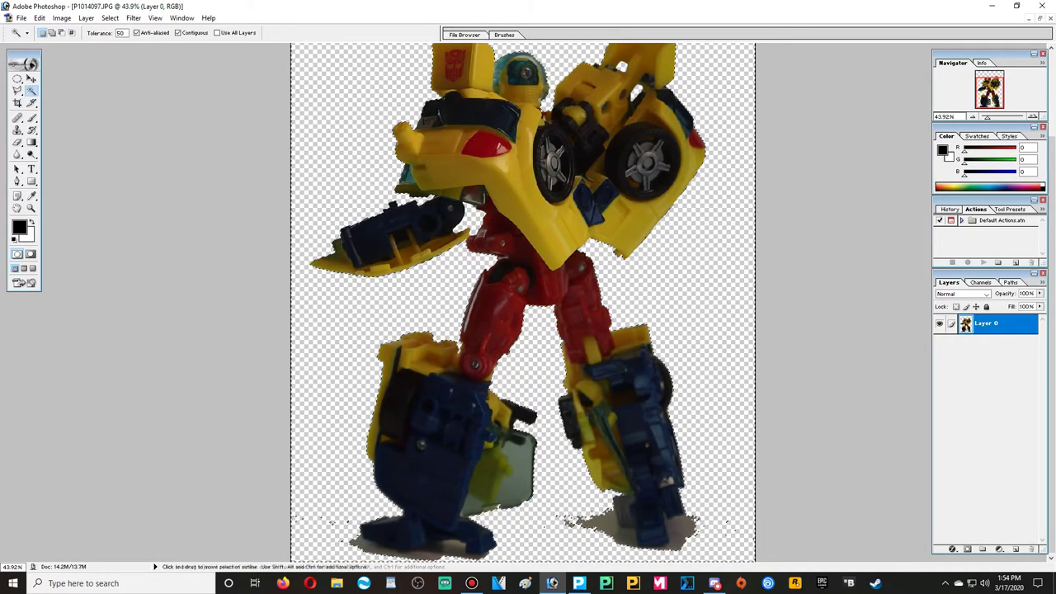
{"action": "key", "text": "ctrl+d"}
Step: Try to isolate and delete the floor shadows around the feet with the Magic Wand at tolerance 50, and undo the deletion
{"action": "left_click", "coordinate": [610, 527]}
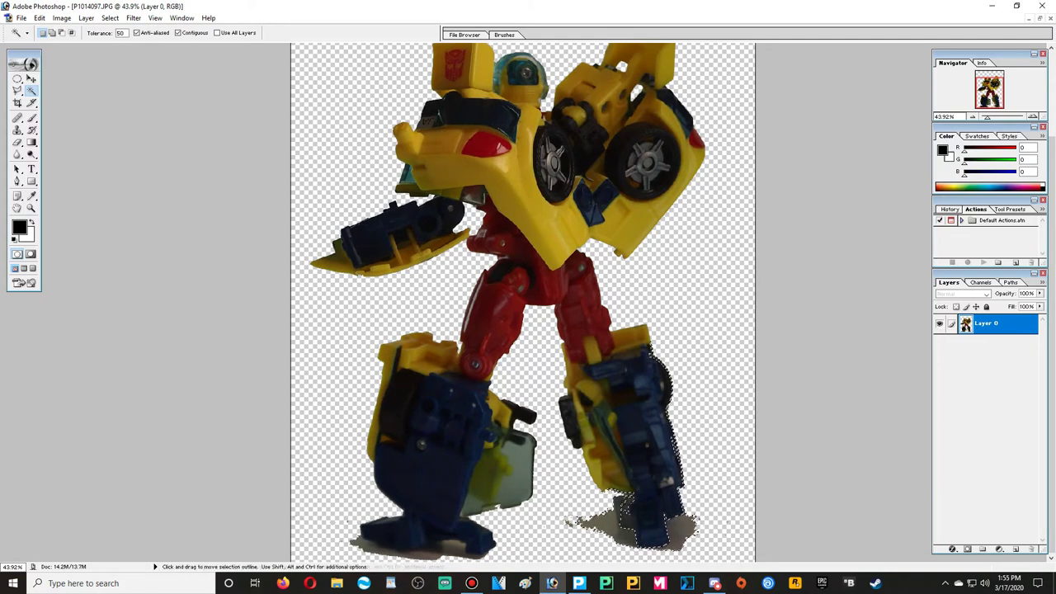
{"action": "key", "text": "ctrl+d"}
{"action": "left_click", "coordinate": [396, 548]}
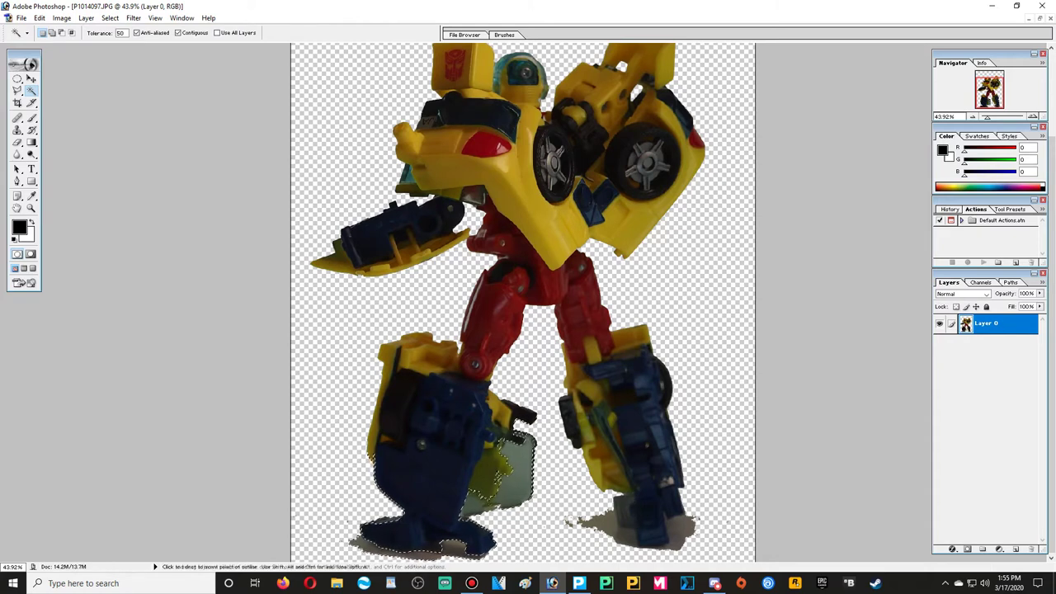
{"action": "left_click", "coordinate": [445, 429]}
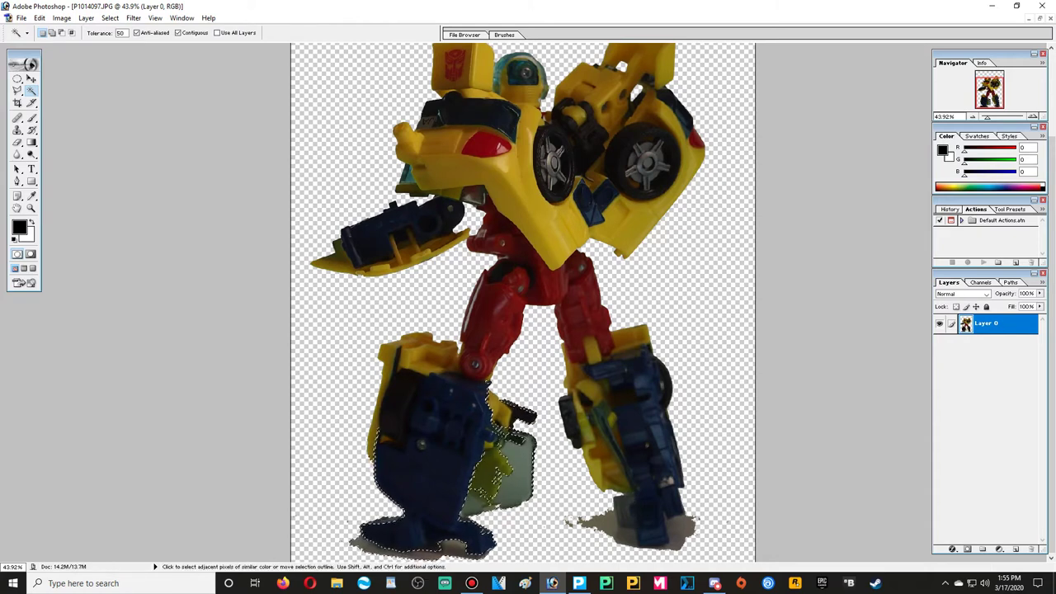
{"action": "key", "text": "ctrl+d"}
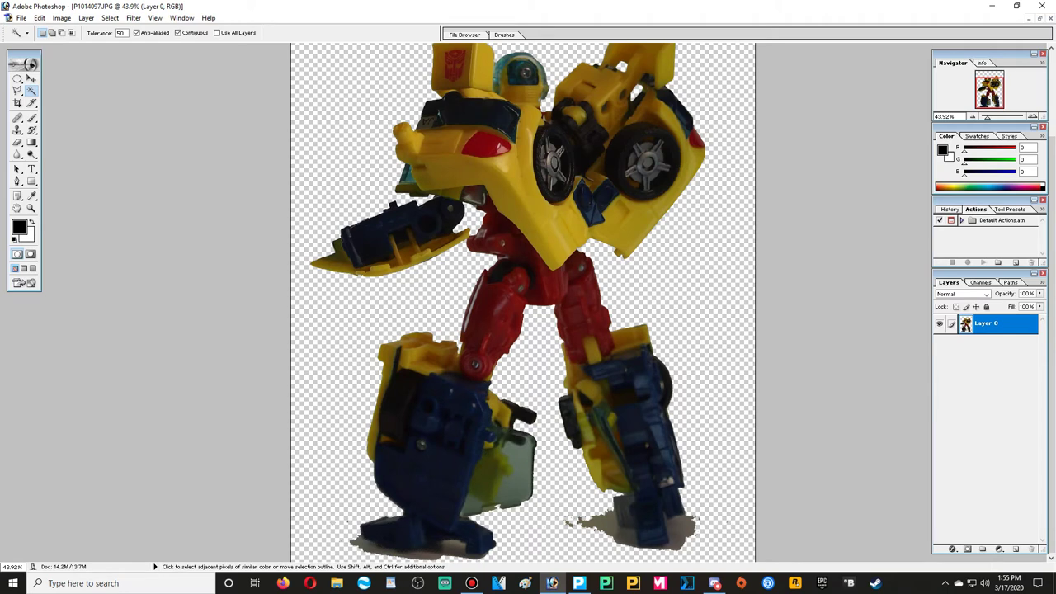
{"action": "left_click", "coordinate": [426, 430]}
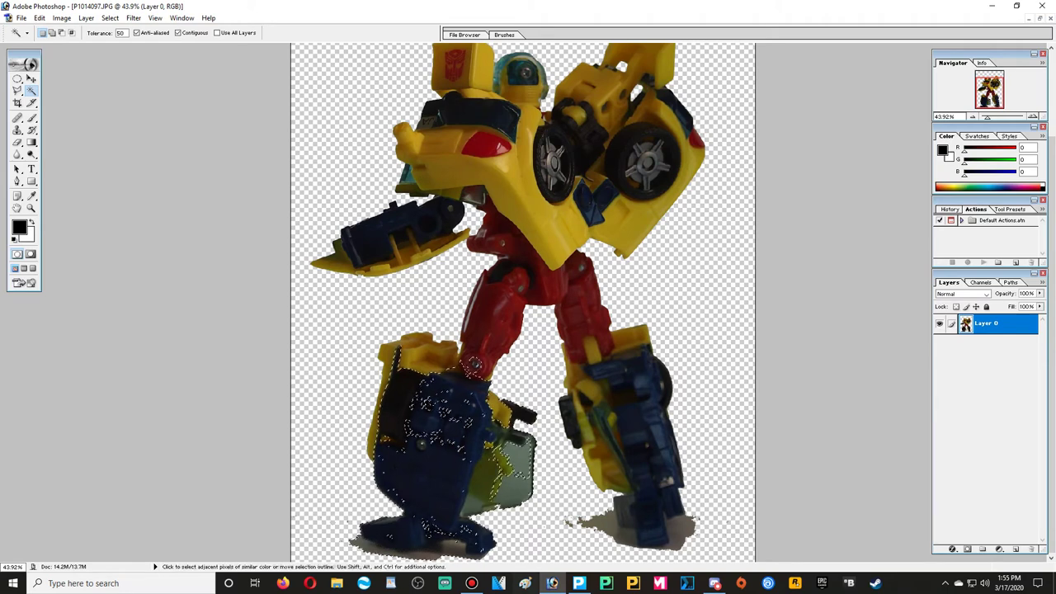
{"action": "left_click", "coordinate": [495, 437], "text": "shift"}
{"action": "left_click", "coordinate": [428, 487]}
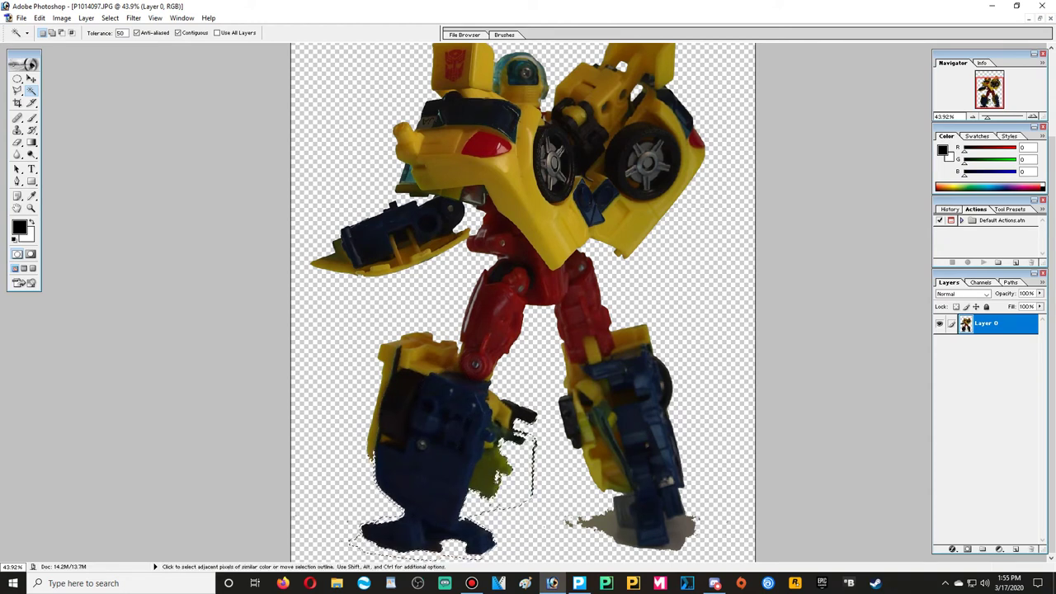
{"action": "key", "text": "ctrl+alt+z"}
{"action": "key", "text": "ctrl+alt+z"}
Step: Outline the floor shadow around the foot below the translucent panel's leg with the Polygonal Lasso and delete it
{"action": "key", "text": "l"}
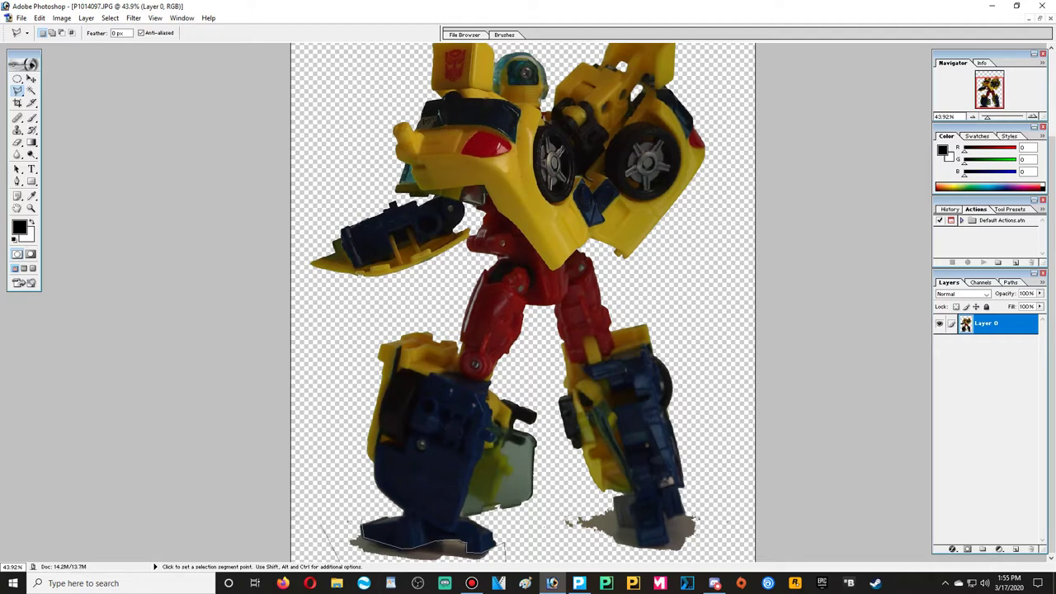
{"action": "left_click", "coordinate": [320, 523]}
{"action": "left_click", "coordinate": [353, 482]}
{"action": "left_click", "coordinate": [361, 519]}
{"action": "key", "text": "Delete"}
Step: Outline the leftover backdrop fringe along the lower edge of the translucent leg panel with the Polygonal Lasso and delete it
{"action": "key", "text": "w"}
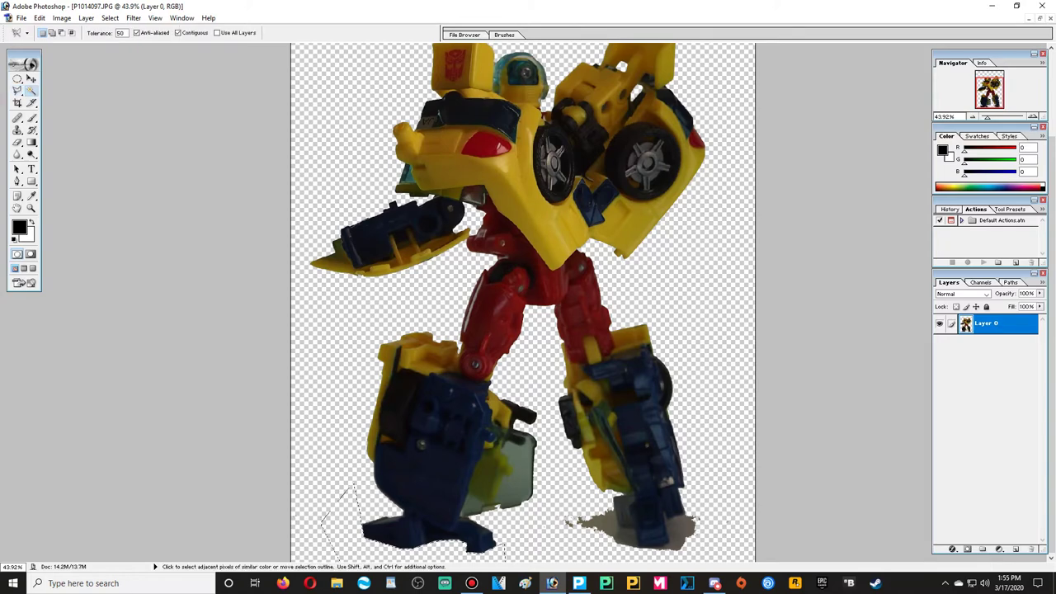
{"action": "left_click", "coordinate": [518, 472]}
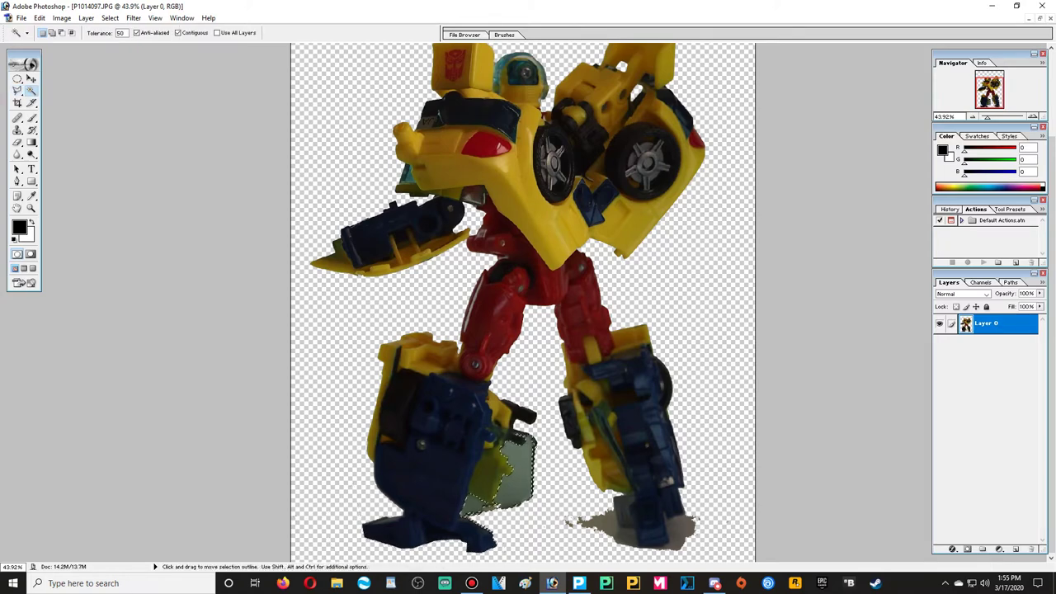
{"action": "key", "text": "ctrl+d"}
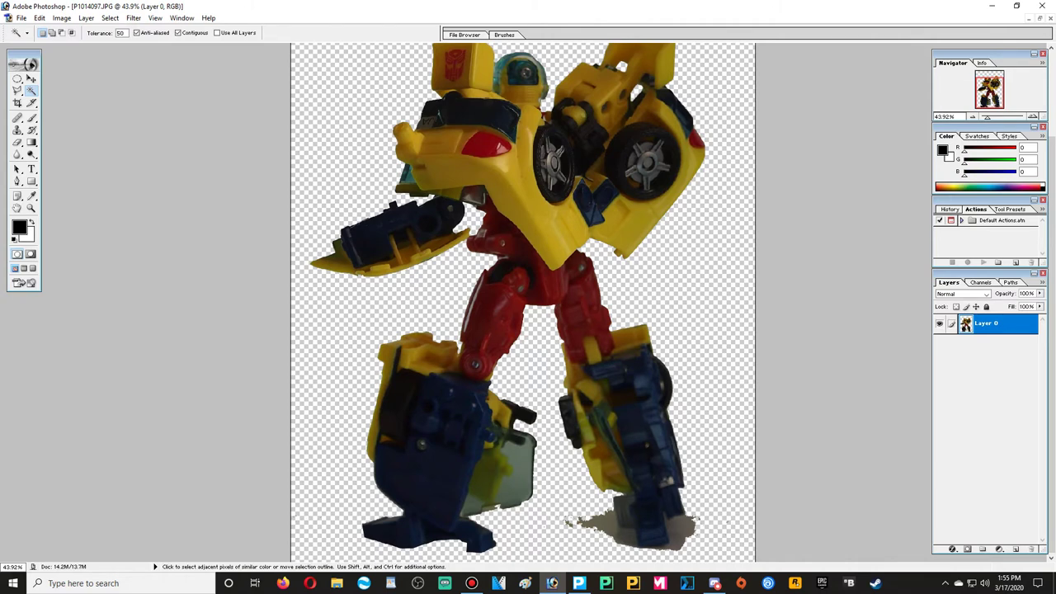
{"action": "key", "text": "l"}
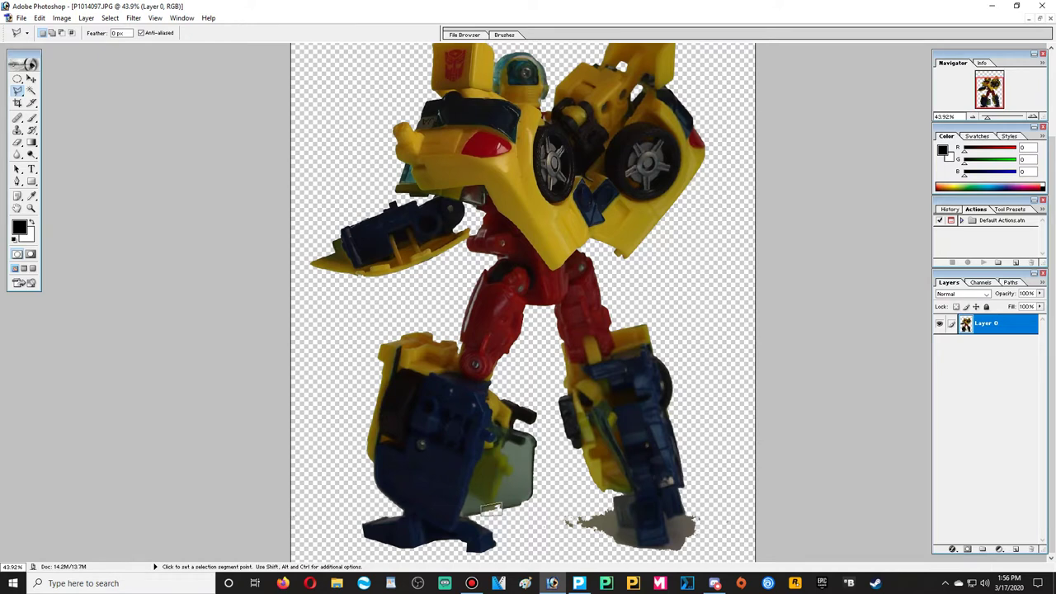
{"action": "key", "text": "Delete"}
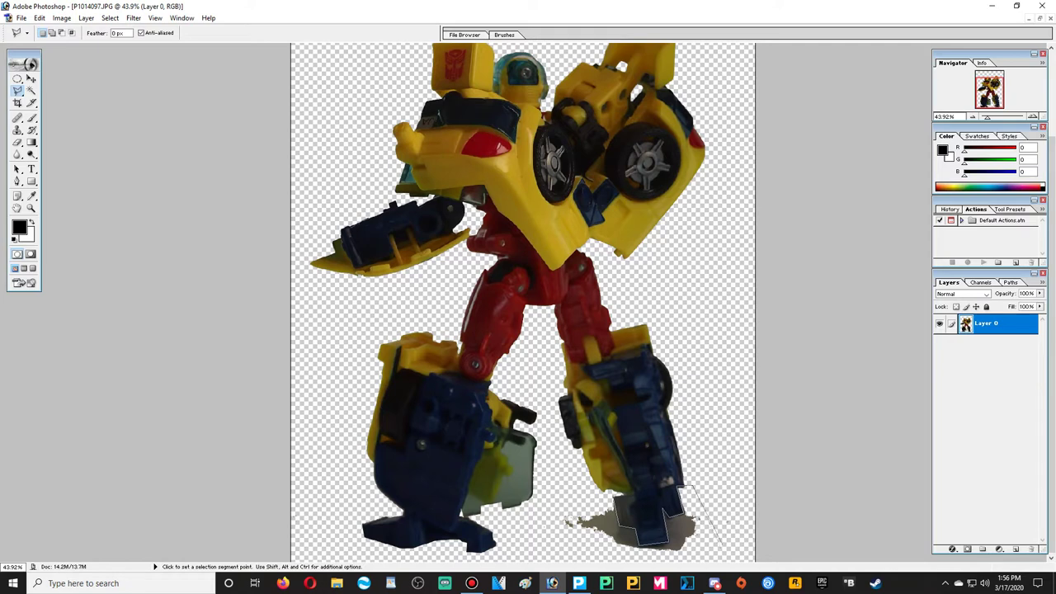
Step: Outline the floor shadow around the robot's other foot with the Polygonal Lasso, delete it and clear the selection
{"action": "left_click", "coordinate": [749, 525]}
{"action": "left_click", "coordinate": [741, 557]}
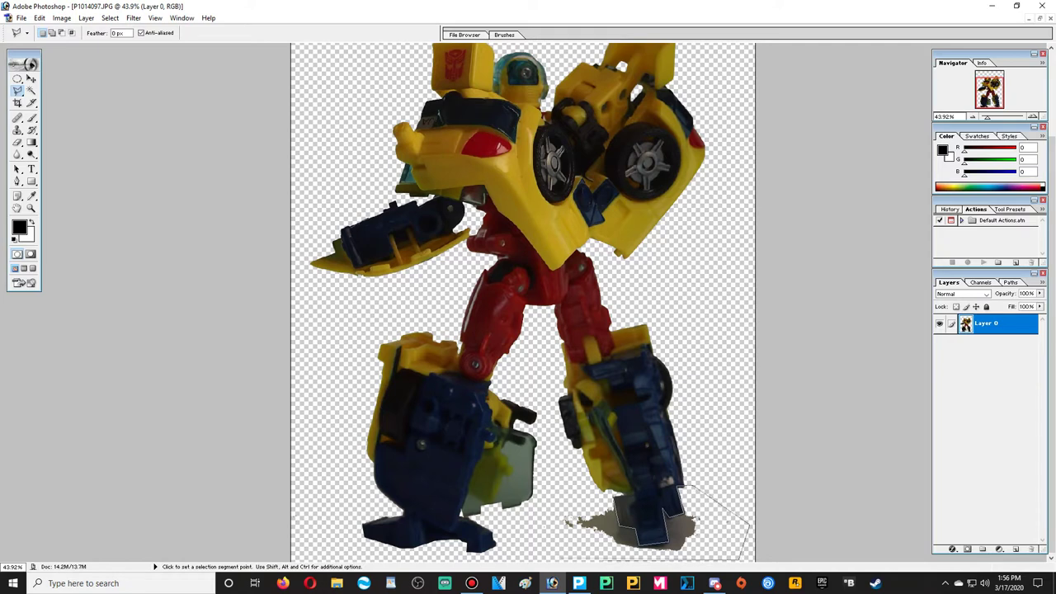
{"action": "left_click", "coordinate": [551, 559]}
{"action": "left_click", "coordinate": [526, 535]}
{"action": "left_click", "coordinate": [563, 483]}
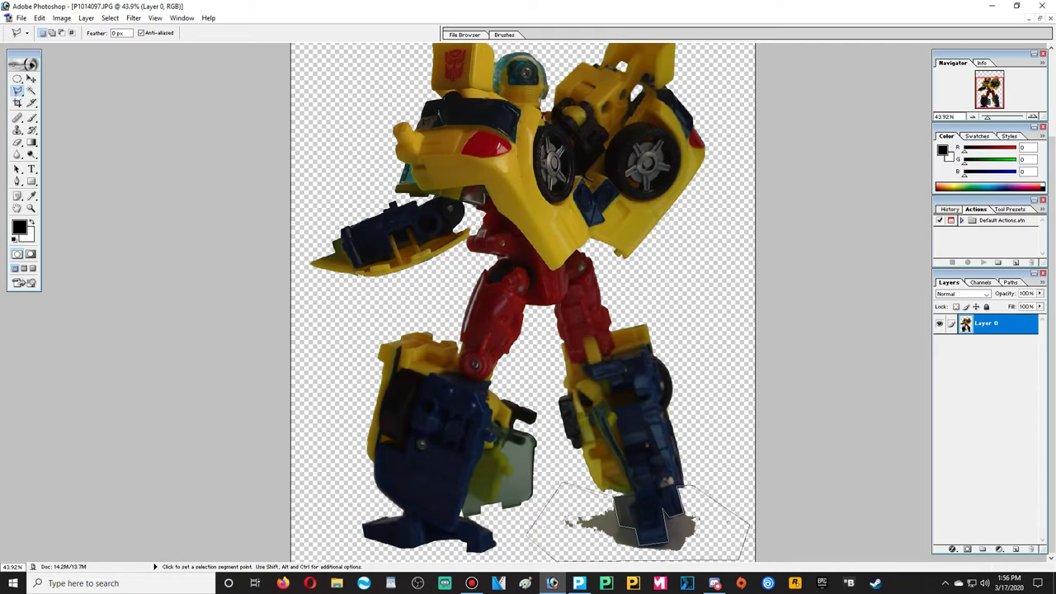
{"action": "left_click", "coordinate": [614, 496]}
{"action": "key", "text": "Delete"}
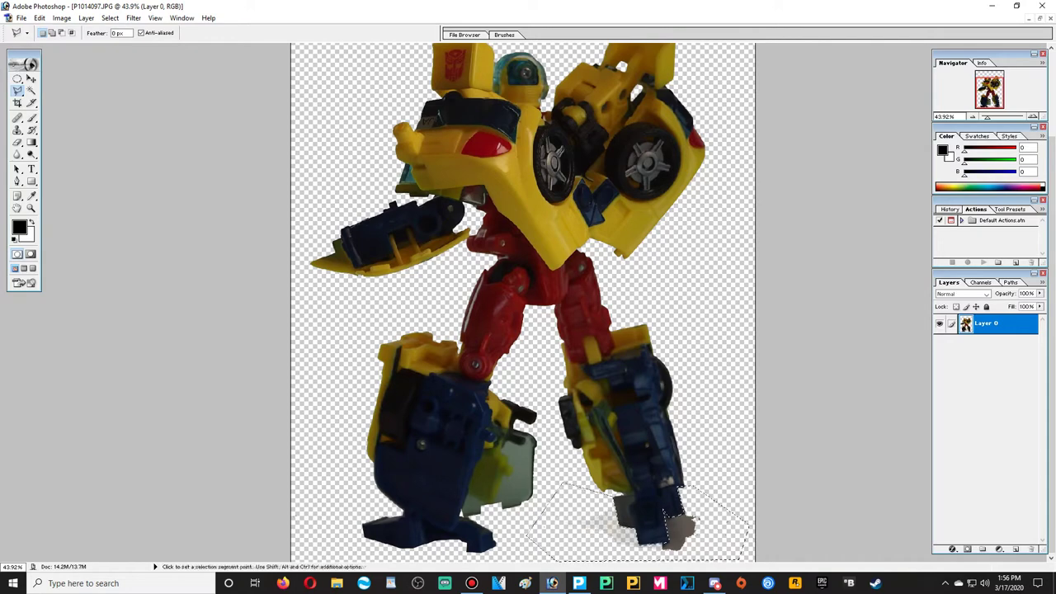
{"action": "key", "text": "w"}
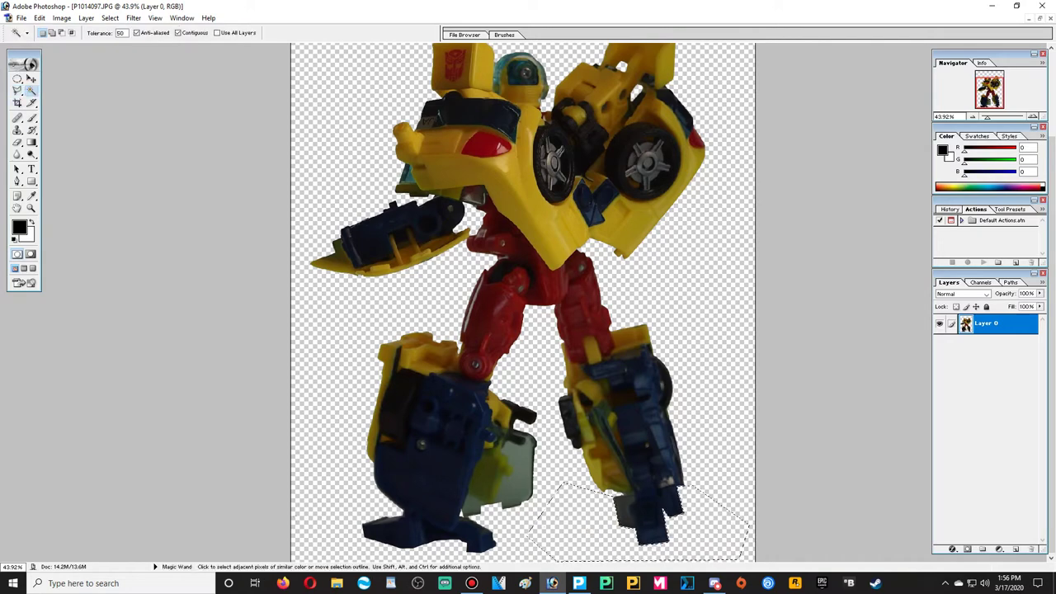
{"action": "left_click", "coordinate": [714, 371]}
{"action": "key", "text": "ctrl+d"}
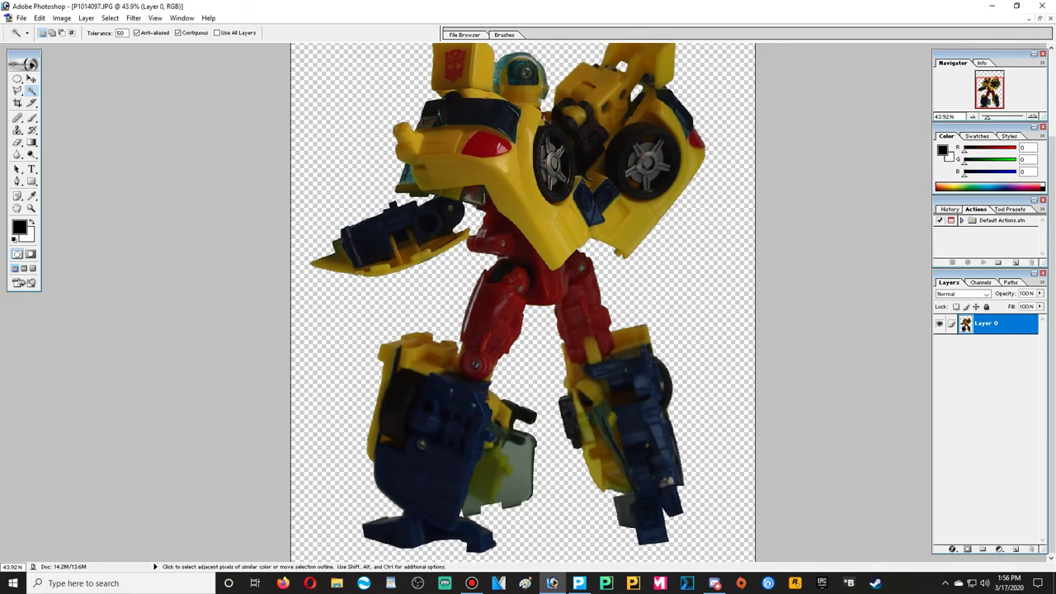
Step: Set the Eraser brush diameter to 96 px
{"action": "key", "text": "e"}
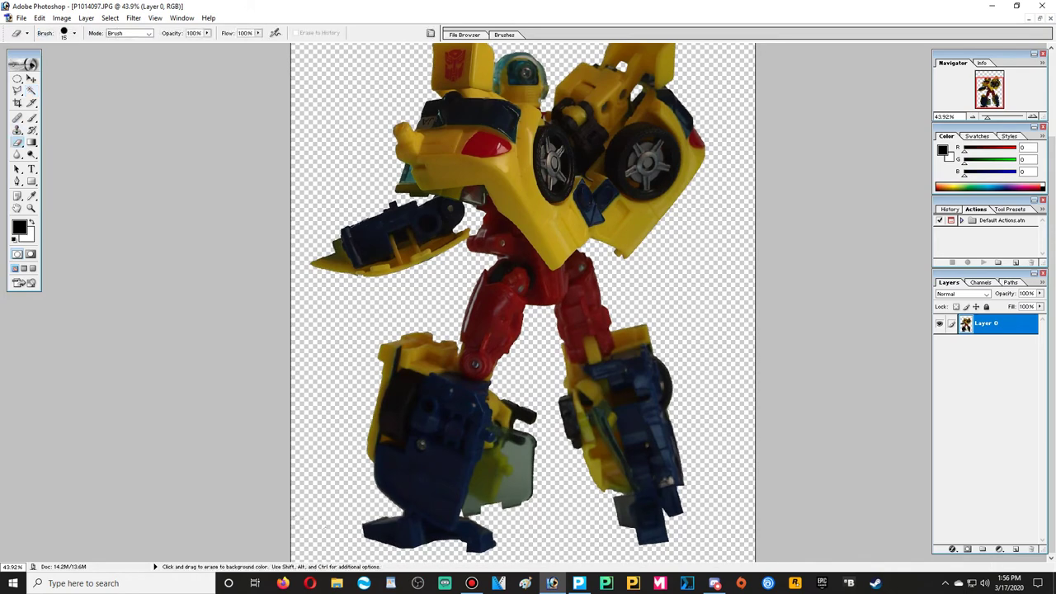
{"action": "left_click", "coordinate": [75, 33]}
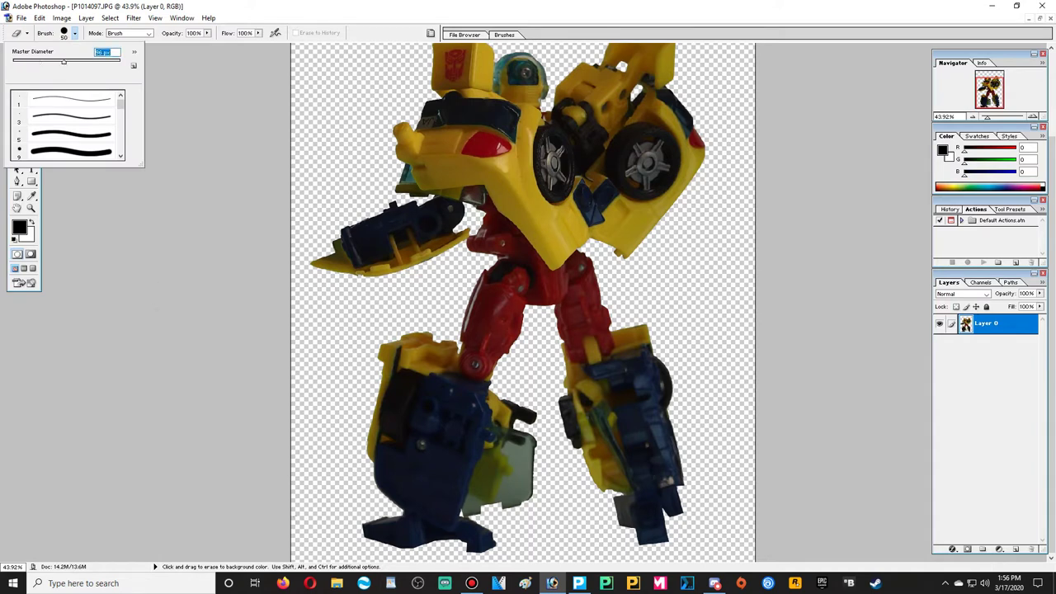
{"action": "key", "text": "Return"}
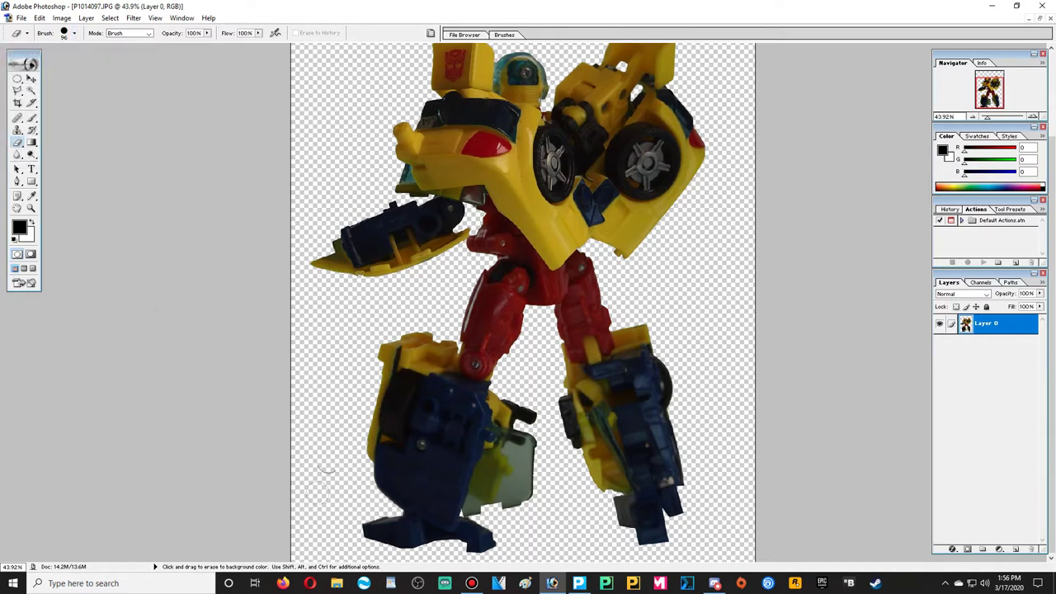
{"action": "left_click", "coordinate": [30, 91]}
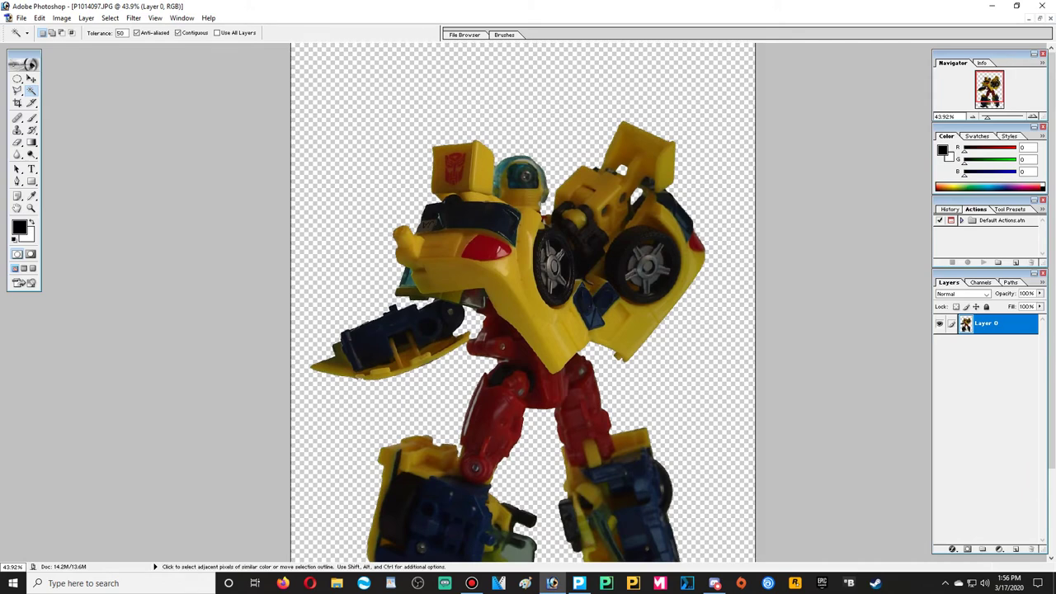
{"action": "left_click", "coordinate": [39, 17]}
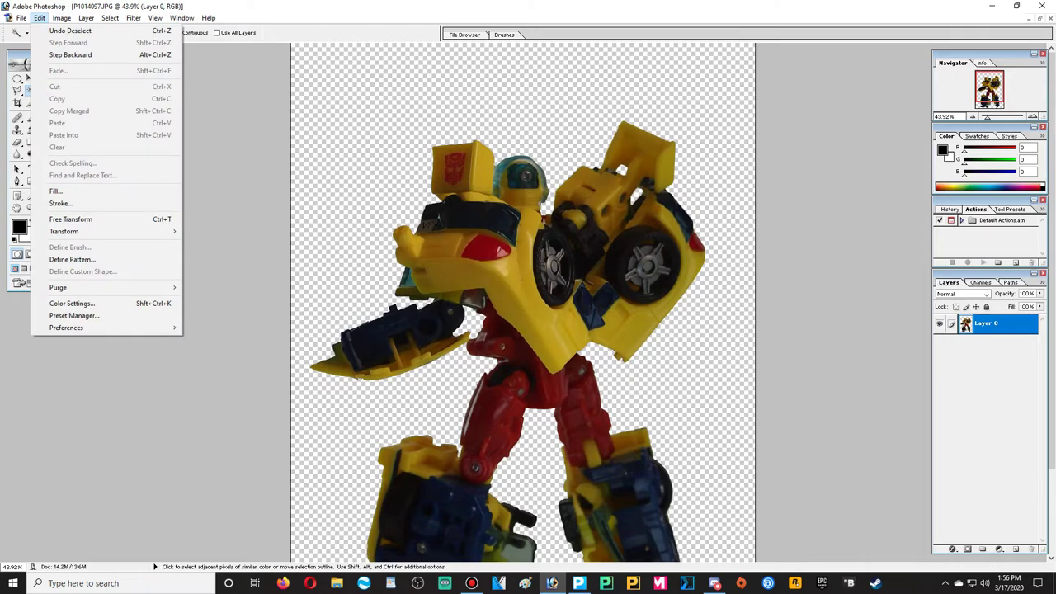
{"action": "mouse_move", "coordinate": [61, 17]}
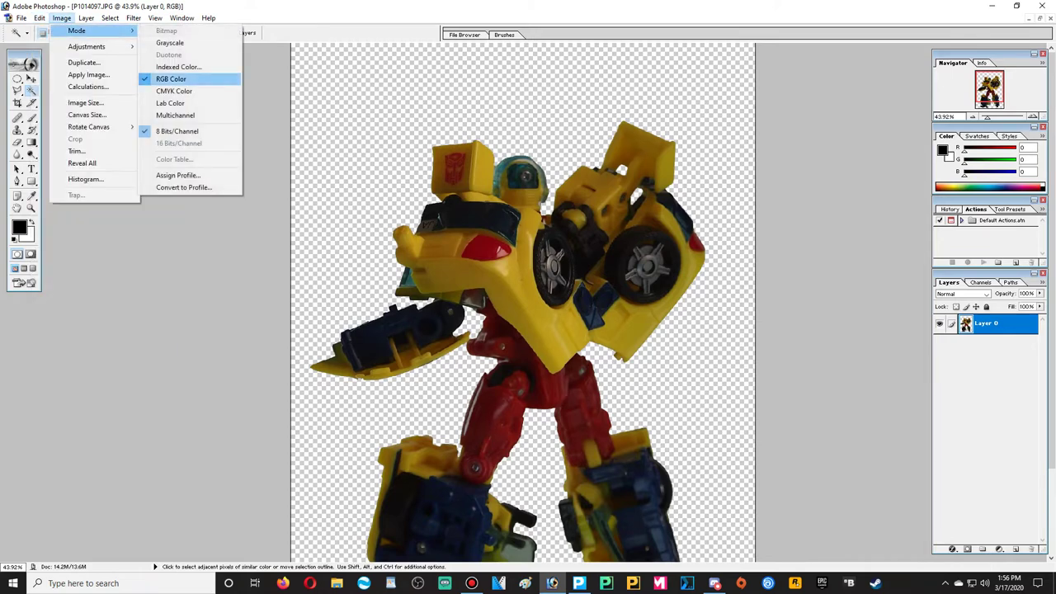
{"action": "key", "text": "Escape"}
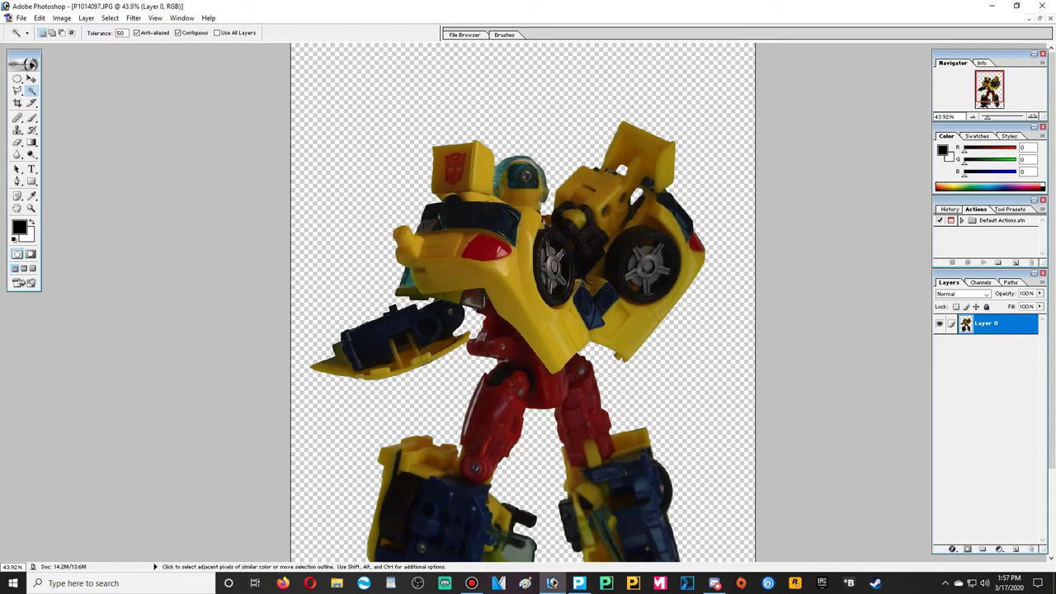
{"action": "scroll", "coordinate": [522, 305], "scroll_direction": "down", "scroll_amount": 2}
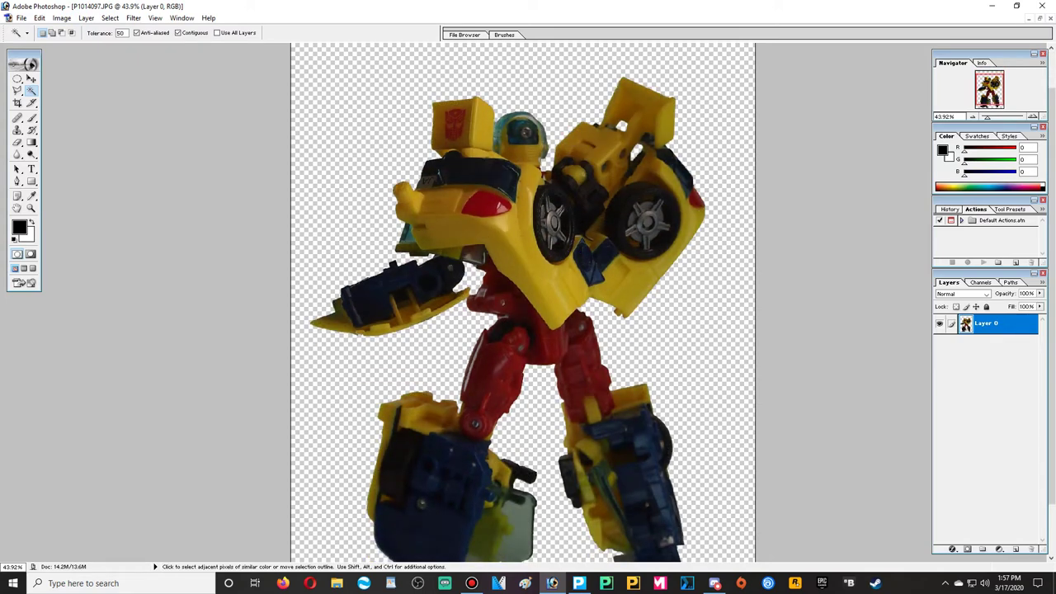
{"action": "left_click", "coordinate": [61, 17]}
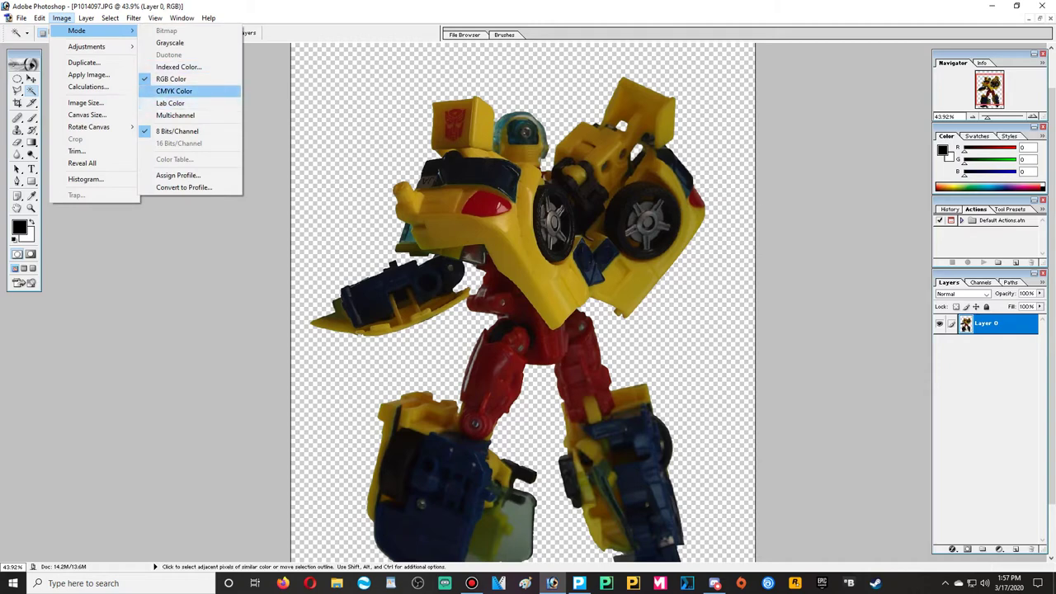
{"action": "key", "text": "Escape"}
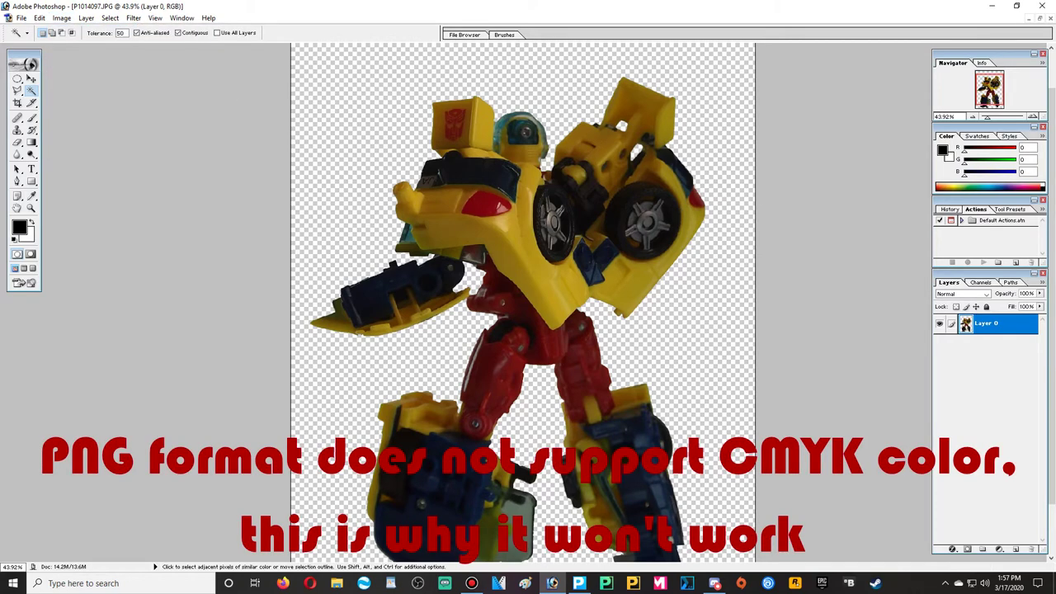
Step: Save the yellow robot cutout to the Desktop as the PNG copy "P1014097 copy.png" with interlace set to None
{"action": "left_click", "coordinate": [21, 17]}
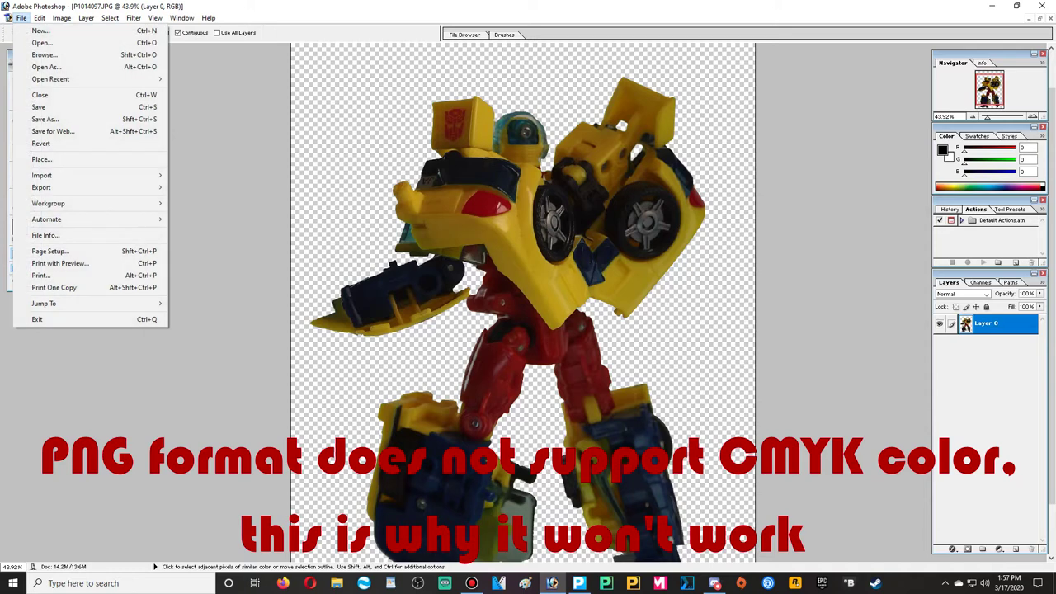
{"action": "left_click", "coordinate": [49, 119]}
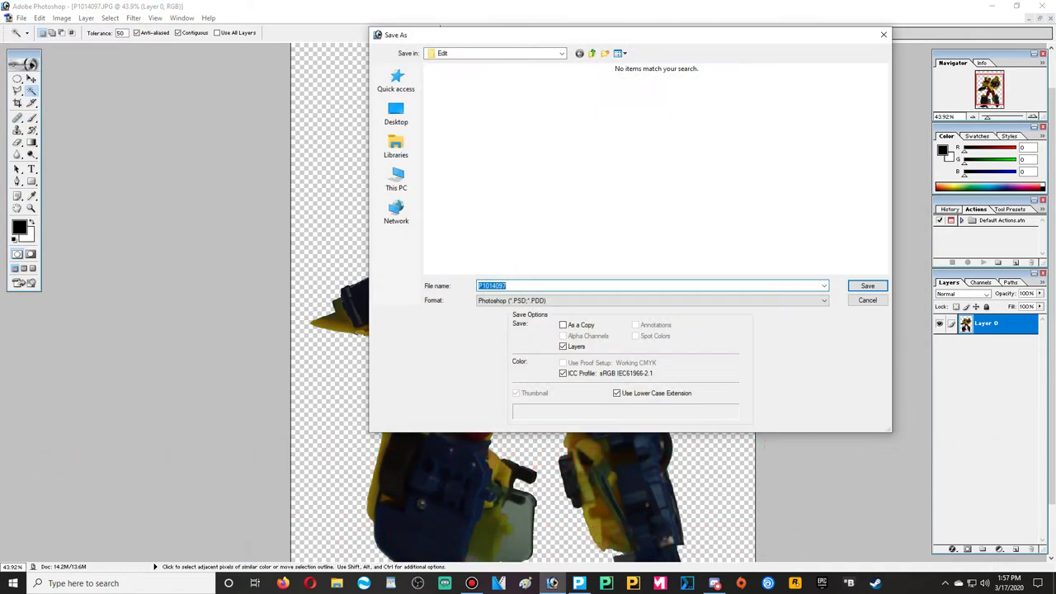
{"action": "left_click", "coordinate": [652, 300]}
{"action": "left_click", "coordinate": [495, 389]}
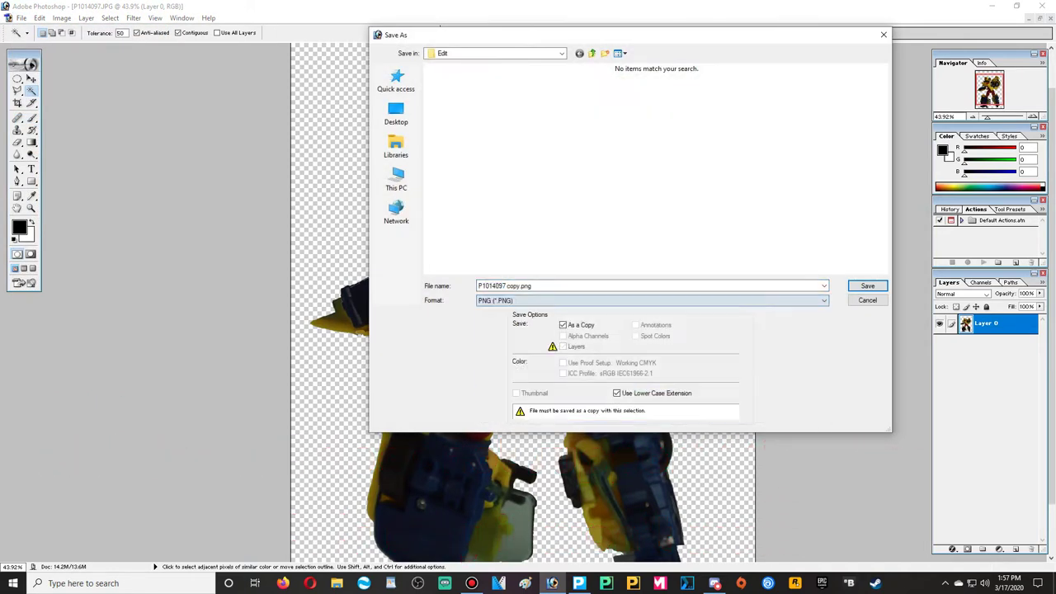
{"action": "left_click", "coordinate": [396, 114]}
{"action": "key", "text": "Return"}
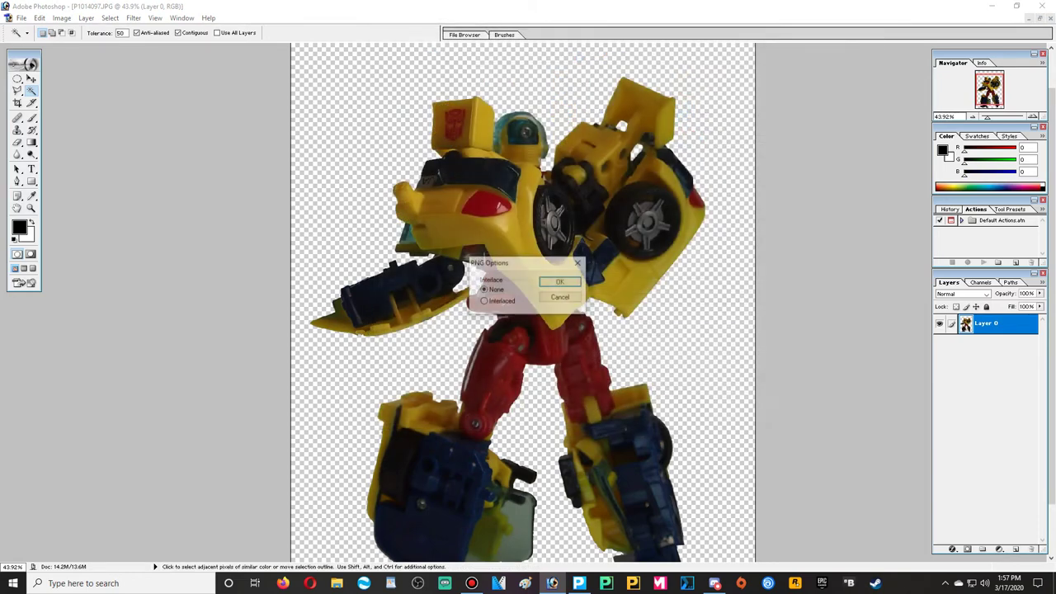
{"action": "key", "text": "Return"}
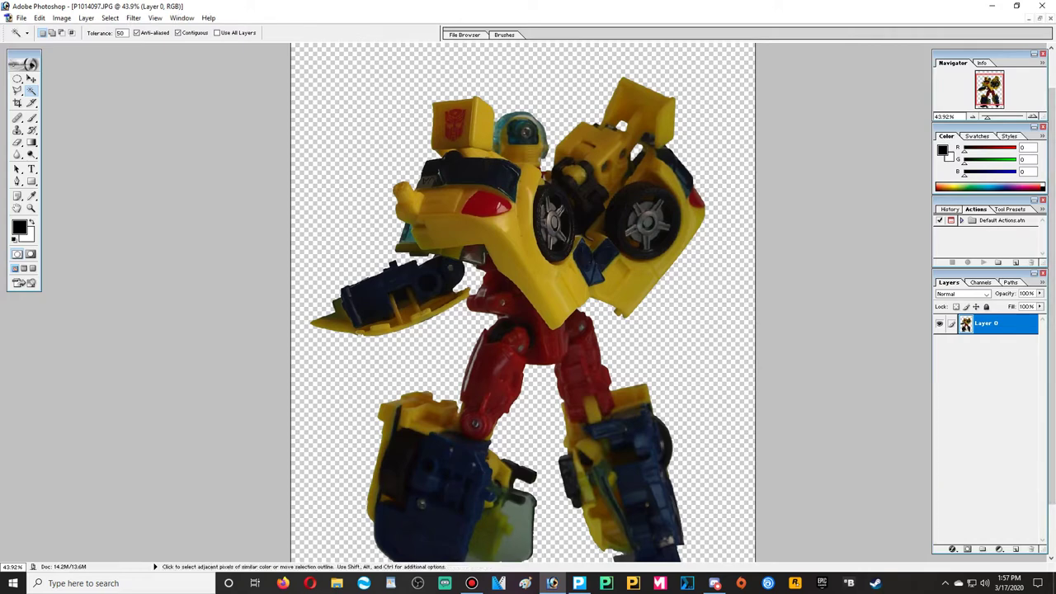
Step: Close the yellow robot image without saving and rotate the white robot photo's canvas 90° counterclockwise
{"action": "key", "text": "ctrl+w"}
{"action": "key", "text": "n"}
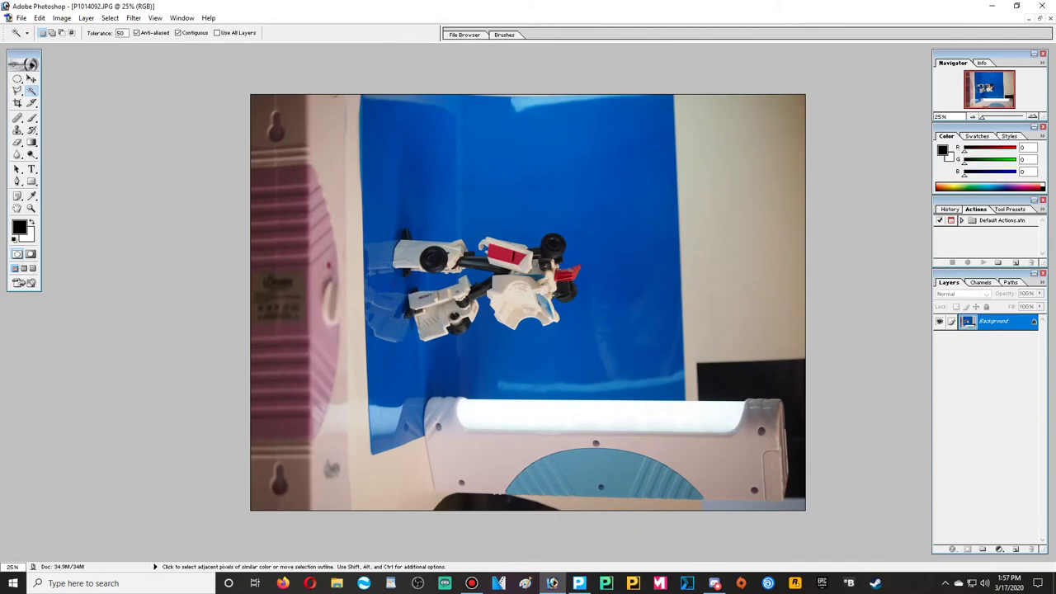
{"action": "left_click", "coordinate": [62, 18]}
{"action": "mouse_move", "coordinate": [88, 126]}
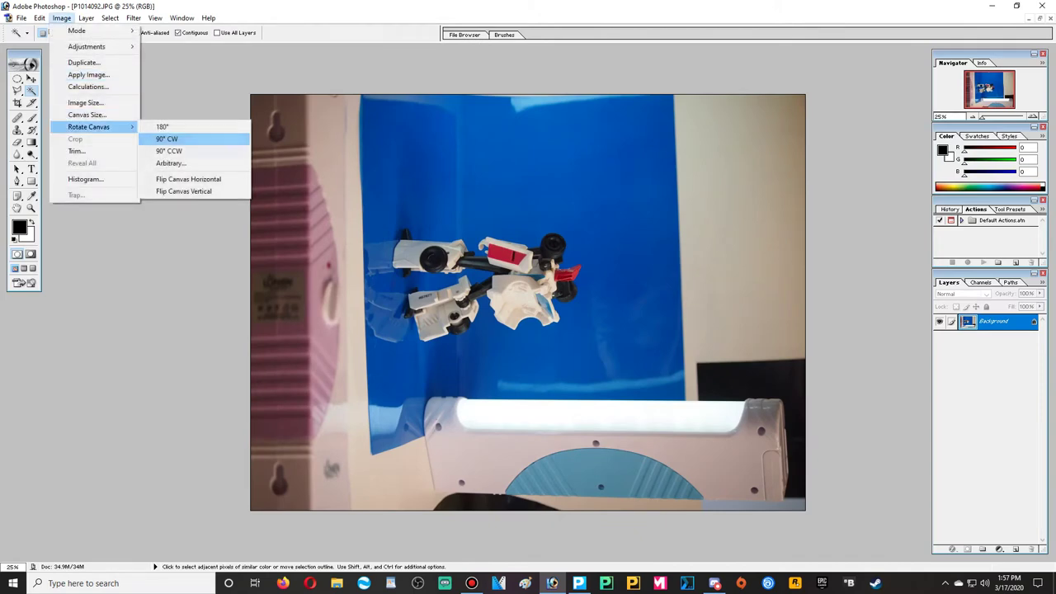
{"action": "left_click", "coordinate": [169, 151]}
Step: Crop the photo closely around the white robot, keeping a narrow margin of blue backdrop
{"action": "left_click", "coordinate": [18, 102]}
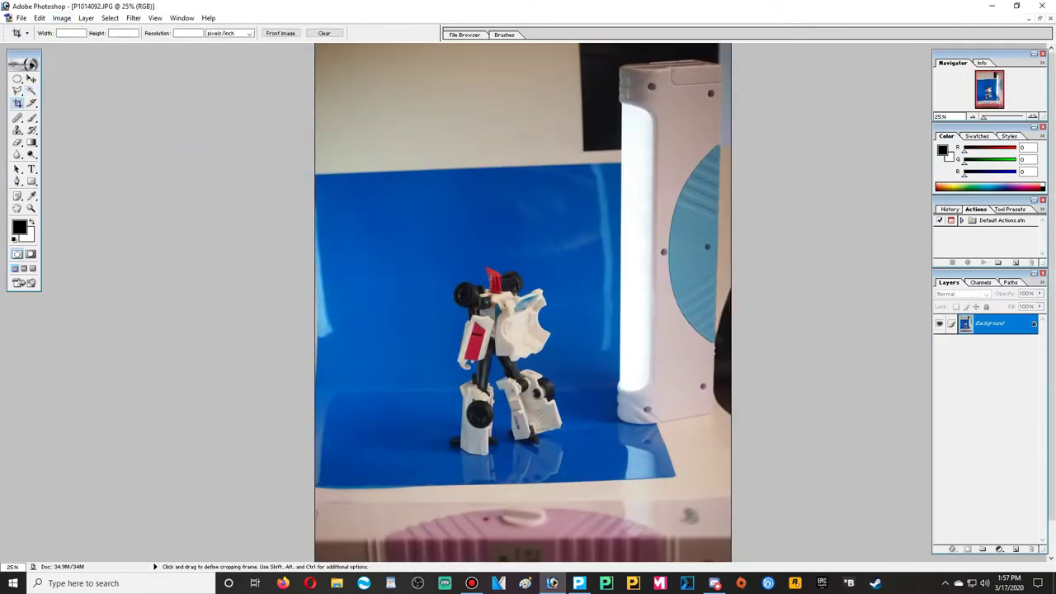
{"action": "left_click_drag", "start_coordinate": [538, 289], "coordinate": [433, 462]}
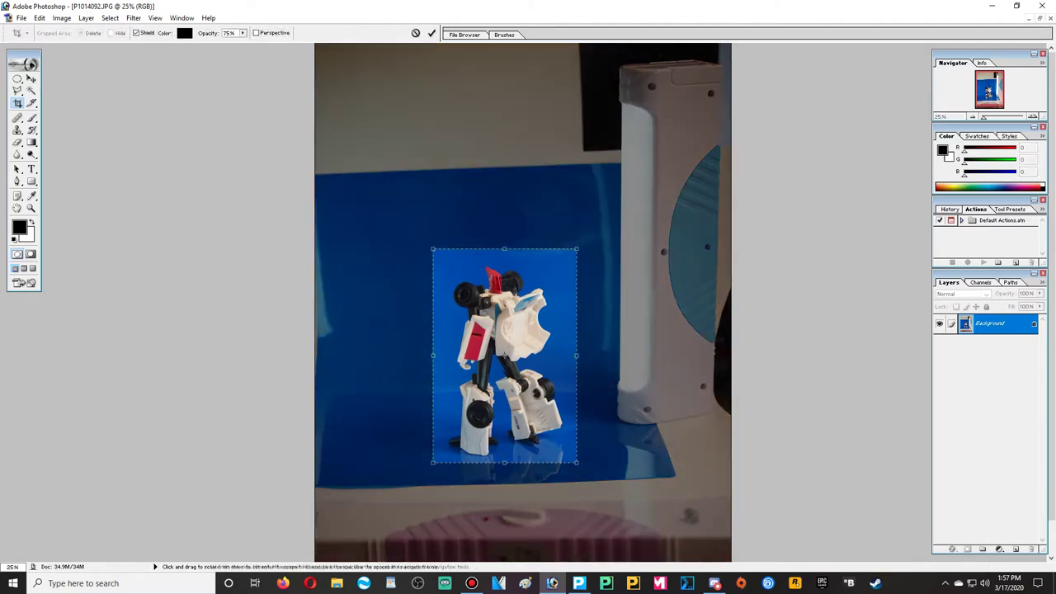
{"action": "key", "text": "Return"}
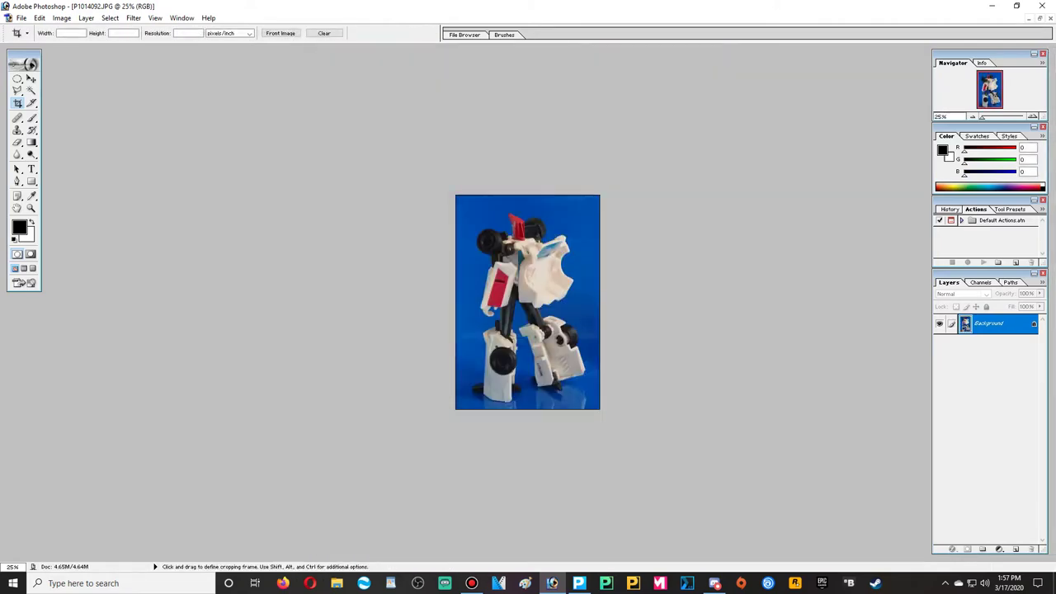
Step: Convert the locked background of the cropped photo into a regular layer with the default settings
{"action": "left_click", "coordinate": [85, 17]}
{"action": "mouse_move", "coordinate": [101, 30]}
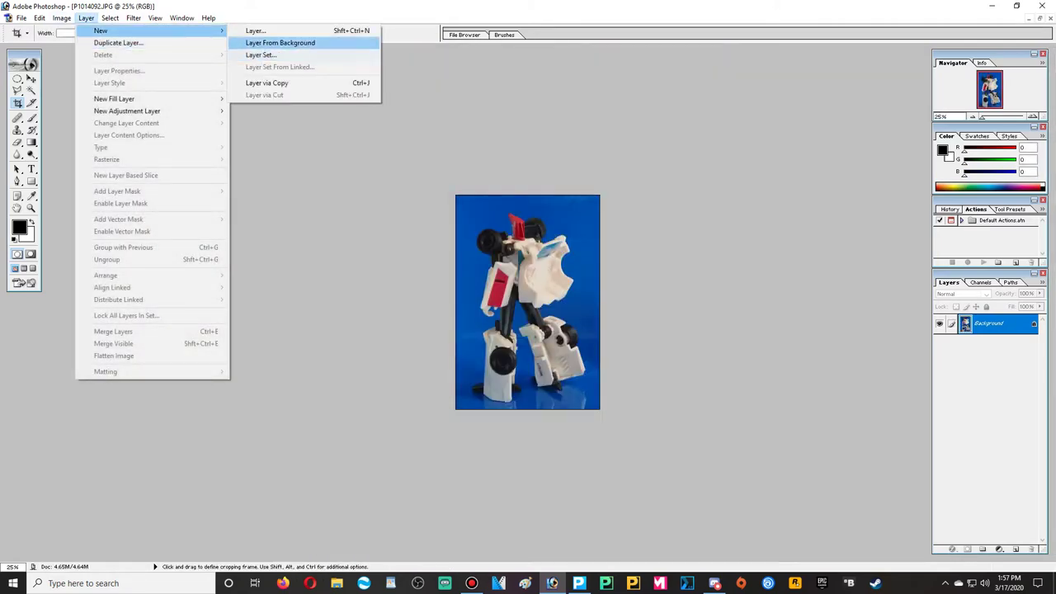
{"action": "left_click", "coordinate": [272, 42]}
{"action": "key", "text": "Return"}
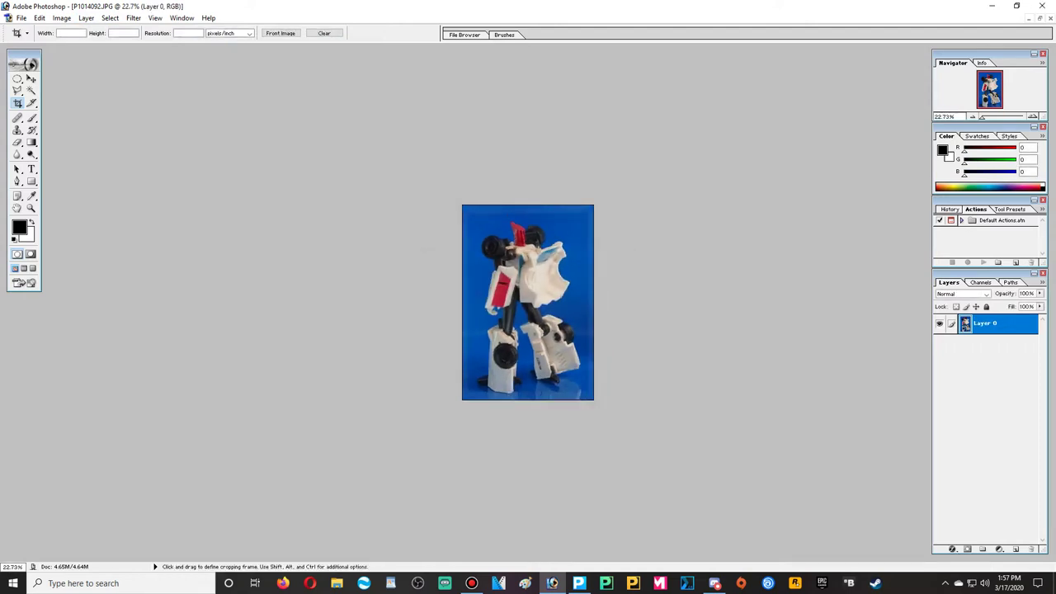
Step: Select the blue backdrop around the robot with the Magic Wand at tolerance 50, delete it and clear the selection
{"action": "key", "text": "ctrl+0"}
{"action": "key", "text": "w"}
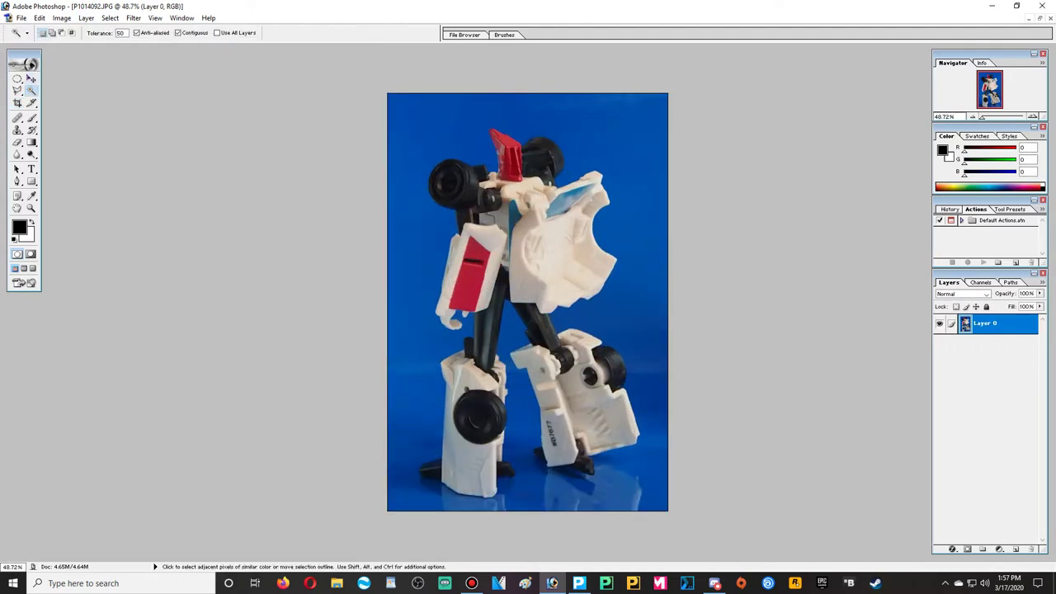
{"action": "left_click", "coordinate": [435, 124]}
{"action": "key", "text": "Delete"}
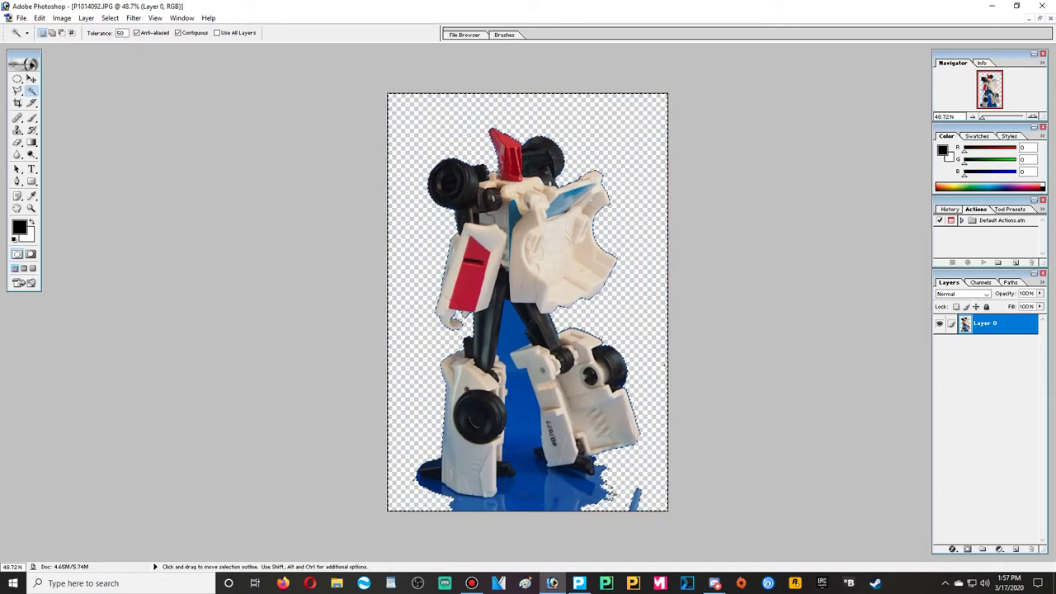
{"action": "key", "text": "ctrl+d"}
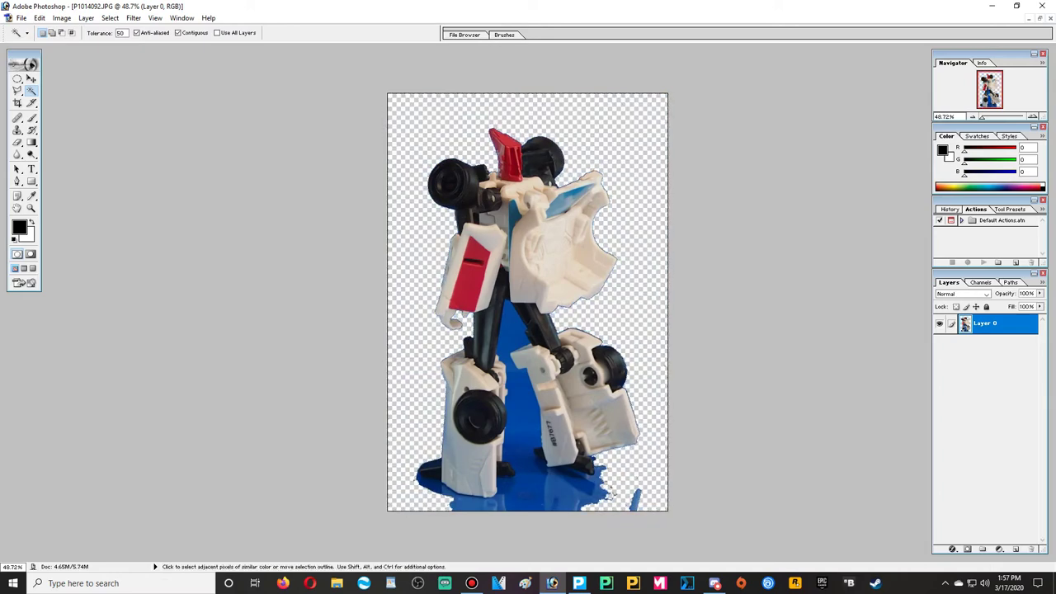
Step: Select the remaining blue area between the robot's legs and feet with the Magic Wand, delete it and deselect
{"action": "left_click", "coordinate": [525, 482]}
{"action": "key", "text": "Delete"}
{"action": "key", "text": "ctrl+d"}
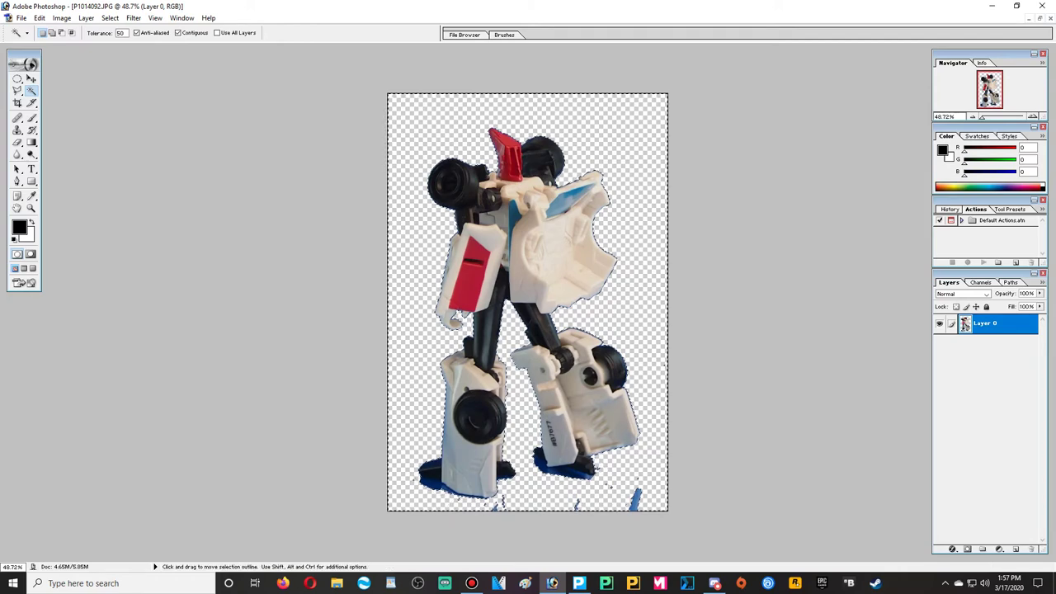
Step: Remove the leftover blue shadows and specks around the robot's feet using the Lasso
{"action": "scroll", "coordinate": [527, 301], "scroll_direction": "up", "scroll_amount": 4}
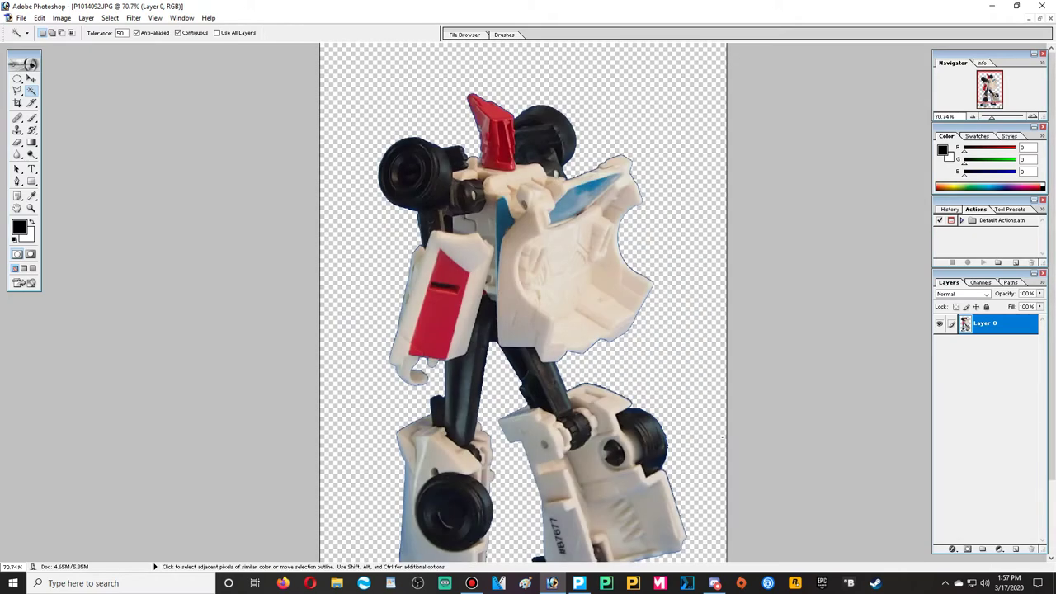
{"action": "scroll", "coordinate": [527, 302], "scroll_direction": "down", "scroll_amount": 3}
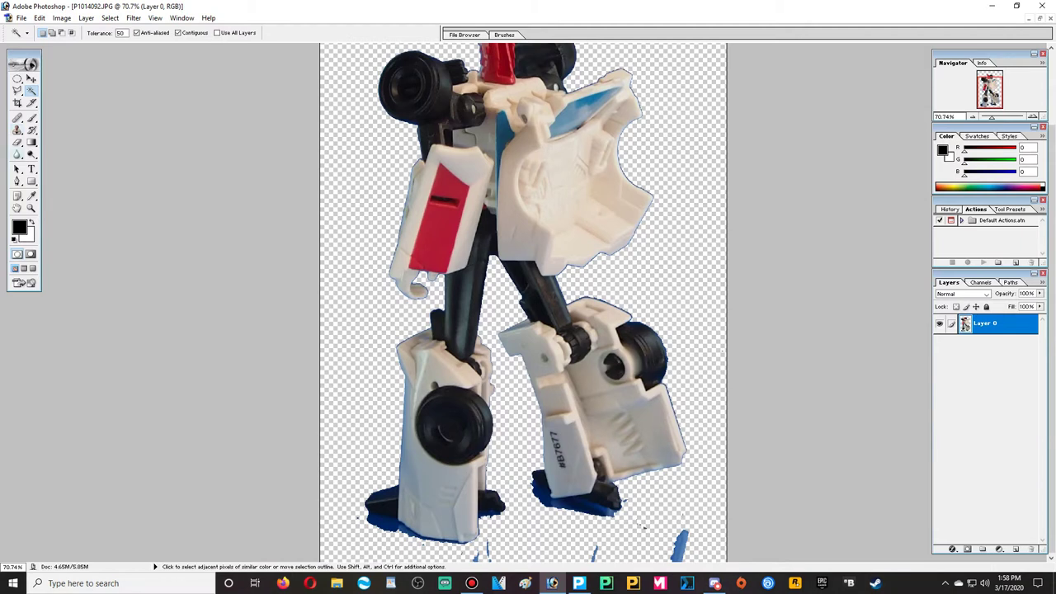
{"action": "key", "text": "l"}
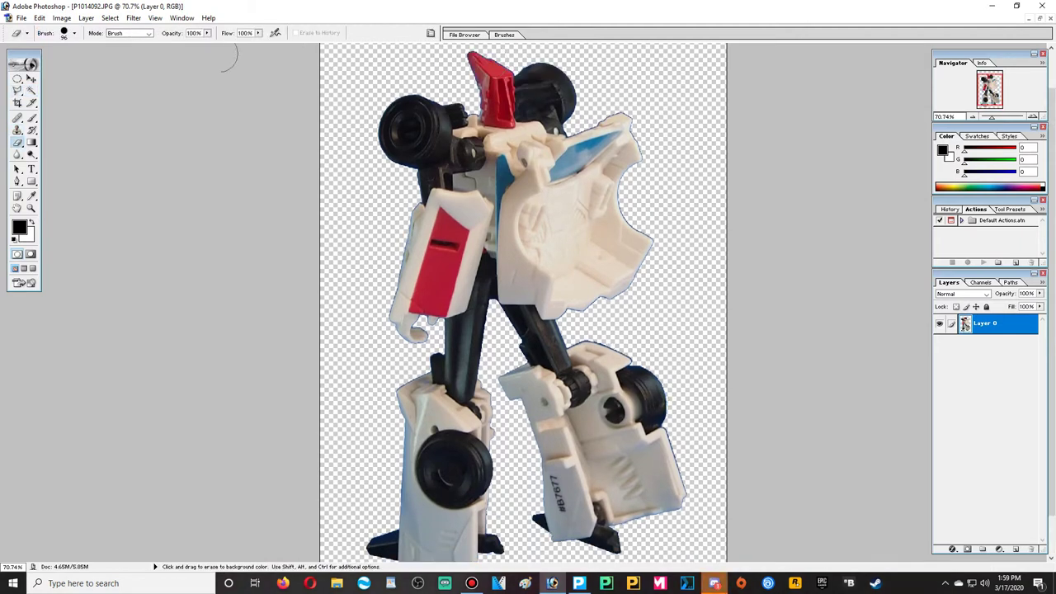
Step: Start a Hue/Saturation adjustment on the robot layer, limit it to Blues and set the saturation to -100
{"action": "left_click", "coordinate": [61, 17]}
{"action": "mouse_move", "coordinate": [87, 46]}
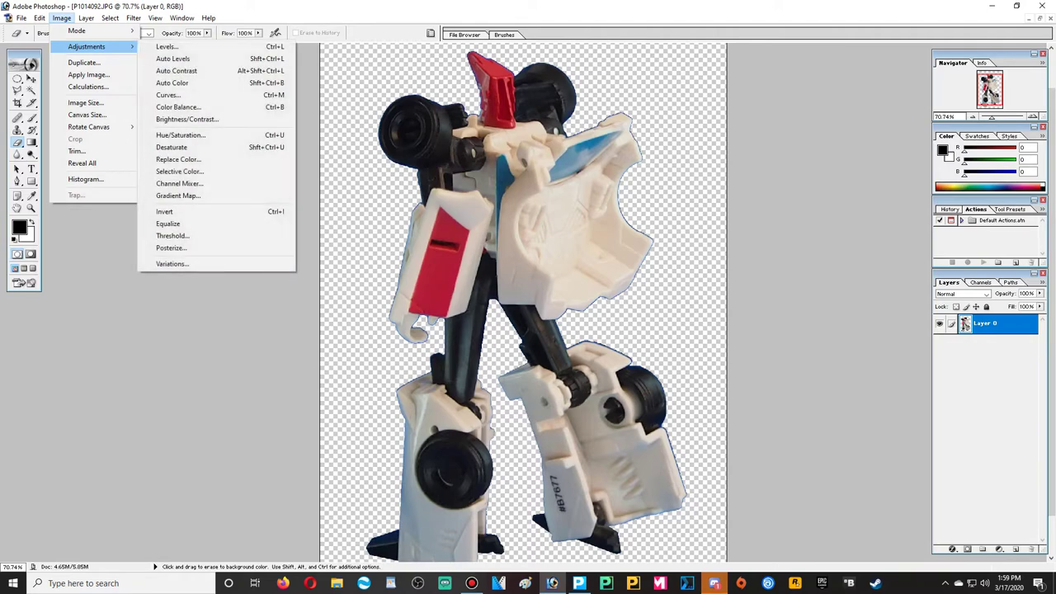
{"action": "left_click", "coordinate": [180, 135]}
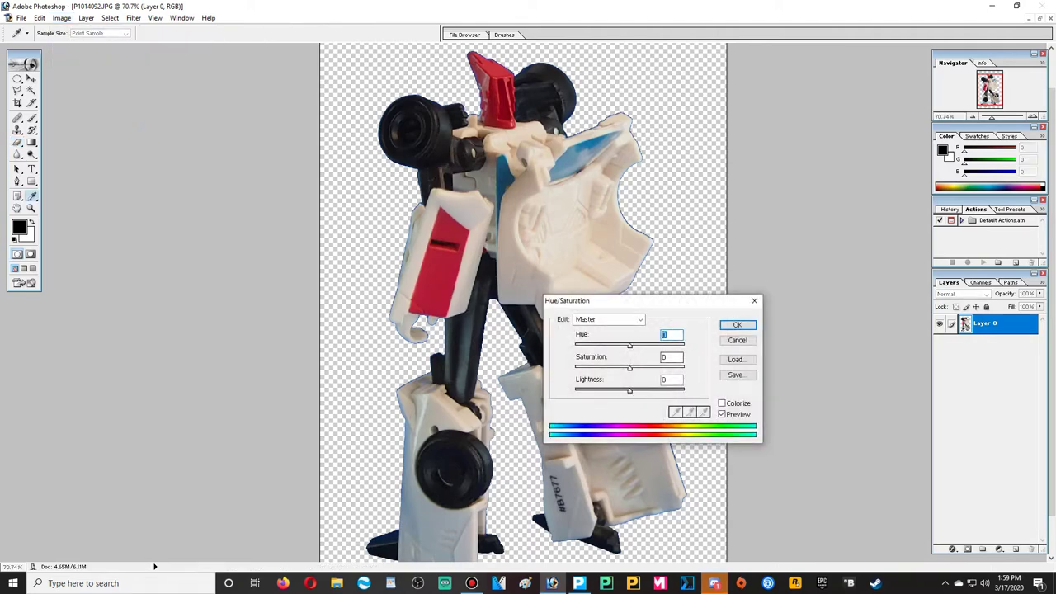
{"action": "left_click", "coordinate": [608, 319]}
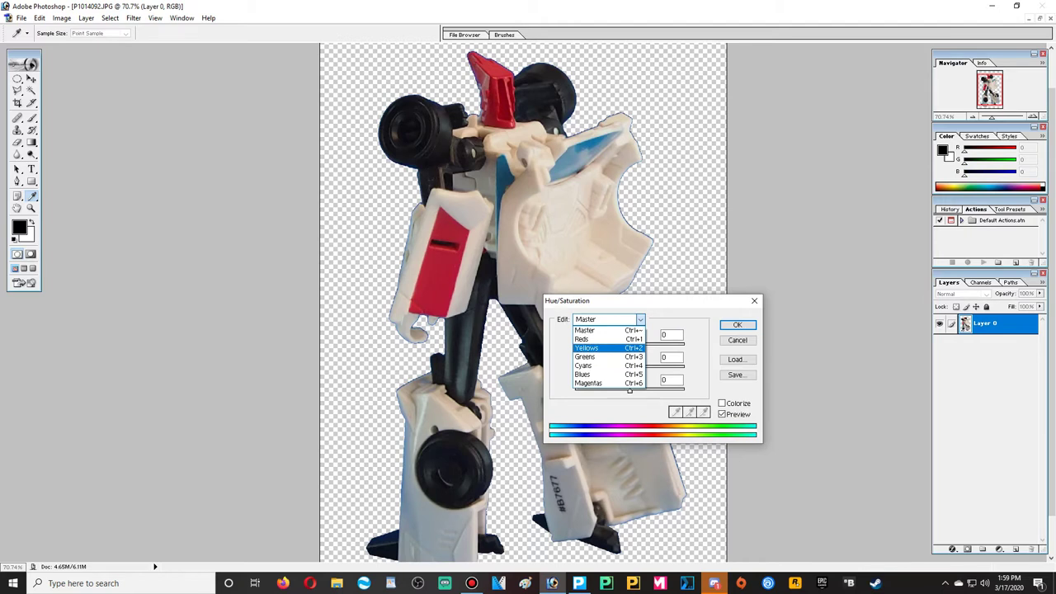
{"action": "left_click", "coordinate": [585, 373]}
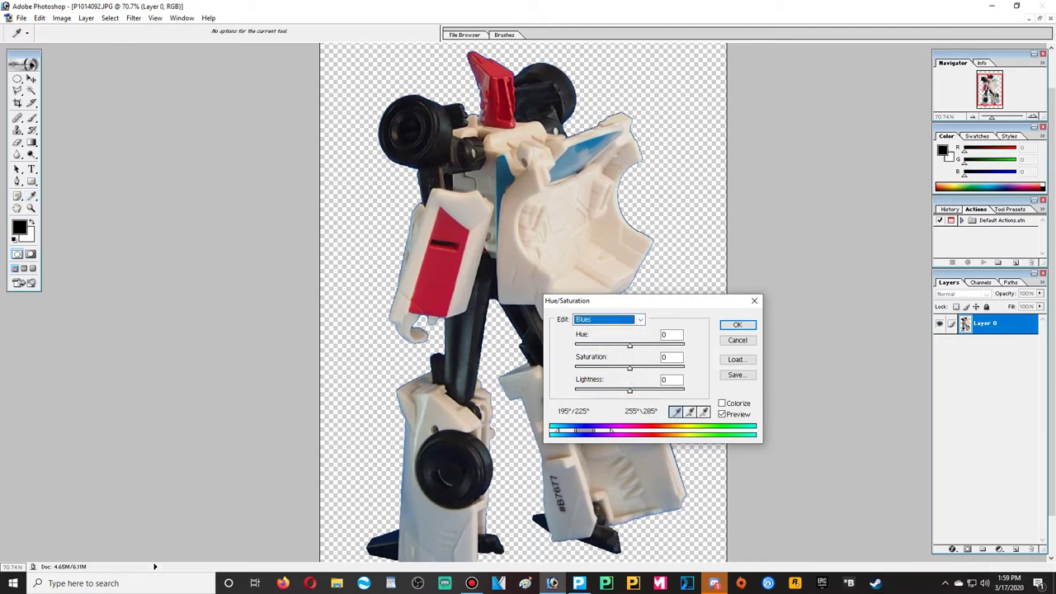
{"action": "left_click_drag", "start_coordinate": [629, 367], "coordinate": [575, 368]}
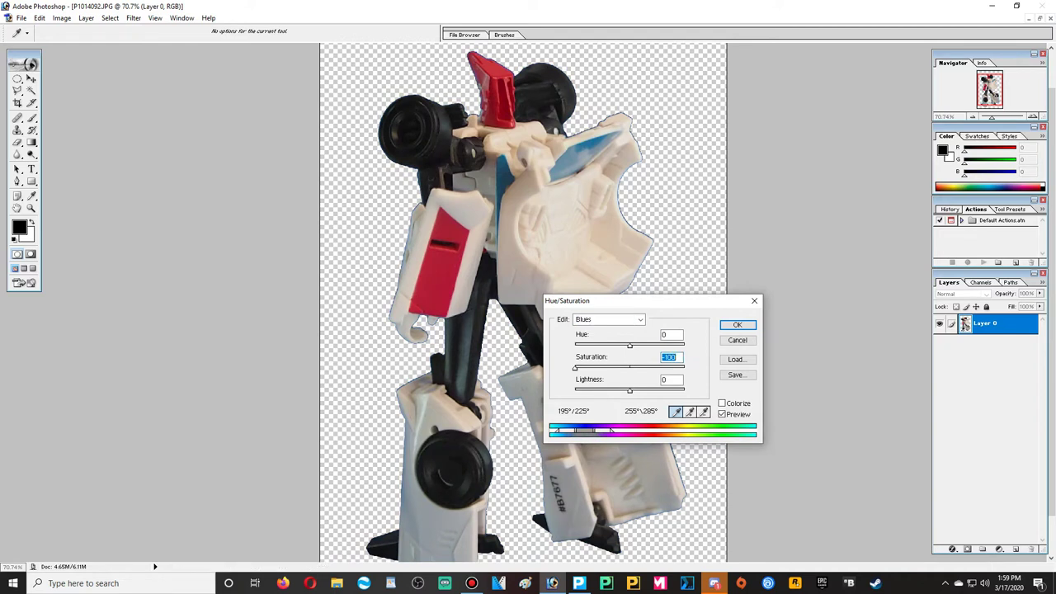
Step: Raise the lightness of the Blues to +100 and apply the Hue/Saturation adjustment
{"action": "key", "text": "Tab"}
{"action": "key", "text": "shift+Up"}
{"action": "key", "text": "shift+Up"}
{"action": "key", "text": "shift+Up"}
{"action": "key", "text": "shift+Up"}
{"action": "key", "text": "shift+Up"}
{"action": "key", "text": "shift+Up"}
{"action": "key", "text": "shift+Up"}
{"action": "key", "text": "shift+Up"}
{"action": "key", "text": "shift+Up"}
{"action": "key", "text": "shift+Up"}
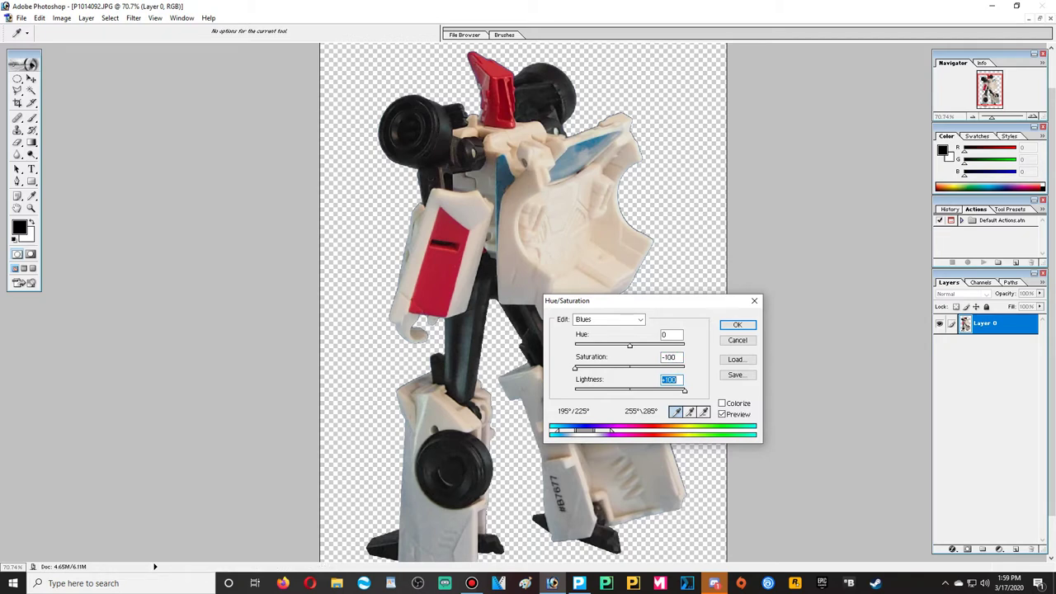
{"action": "key", "text": "Return"}
Step: Select the transparent area around the robot with the Magic Wand and invert the selection to the figure
{"action": "key", "text": "e"}
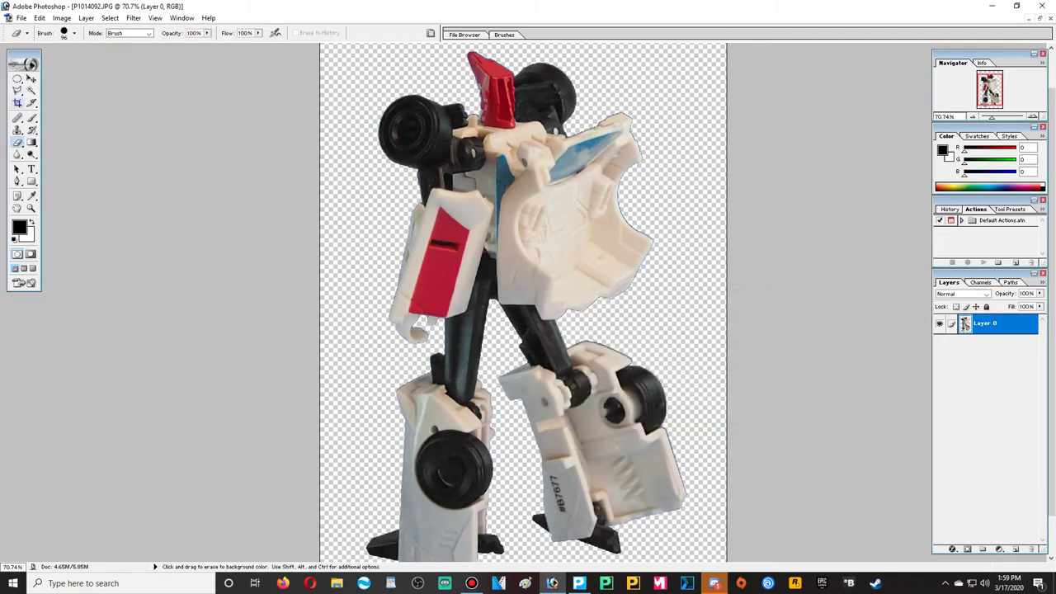
{"action": "key", "text": "w"}
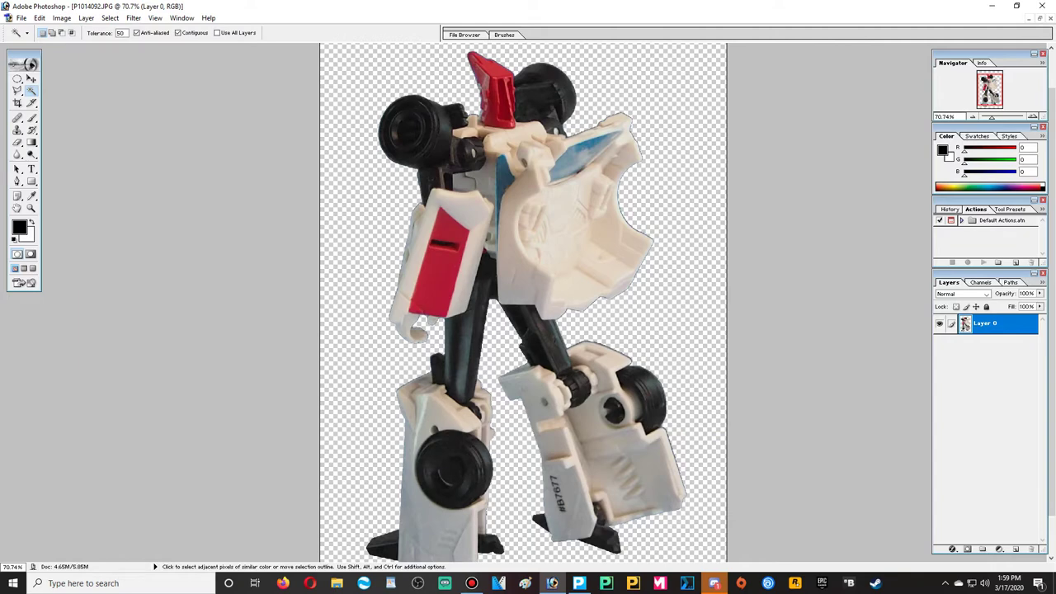
{"action": "left_click", "coordinate": [363, 280]}
{"action": "key", "text": "ctrl+shift+i"}
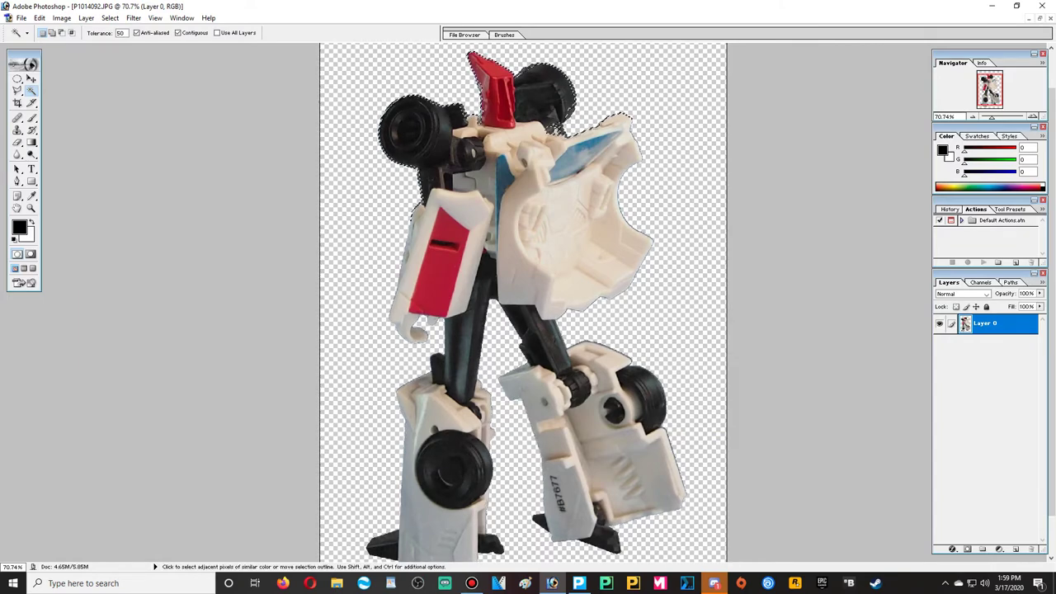
Step: Check the cutout's outline by selecting the transparency around the robot with the Magic Wand, and clear the selection
{"action": "left_click", "coordinate": [577, 239]}
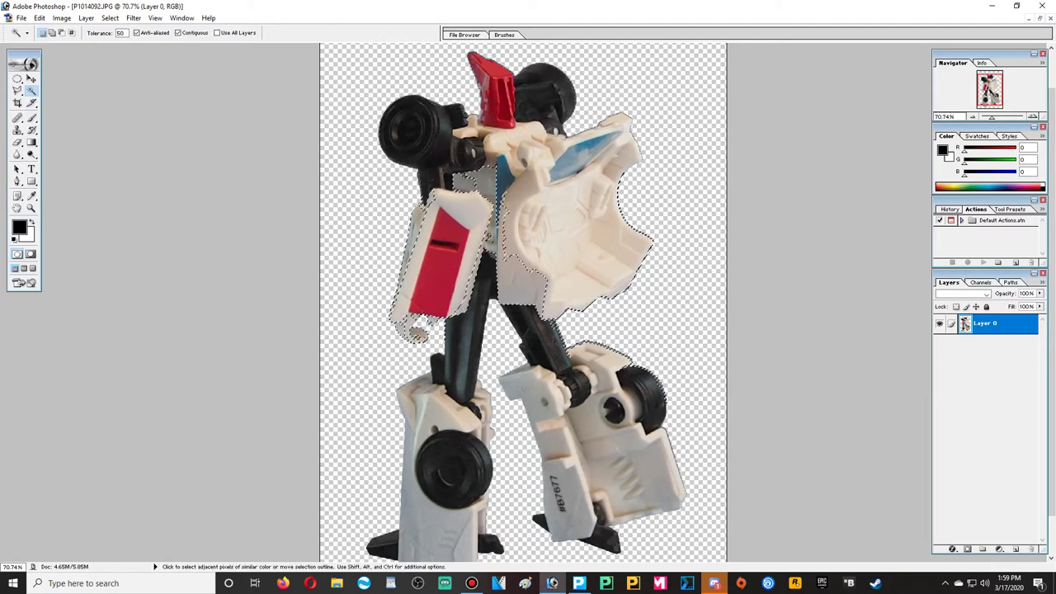
{"action": "left_click", "coordinate": [363, 281]}
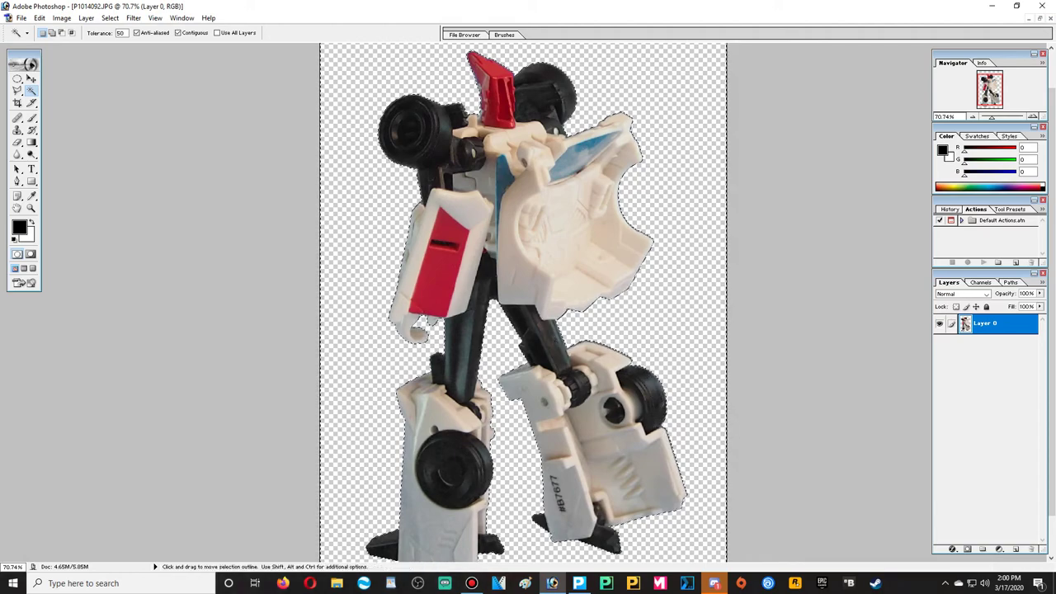
{"action": "scroll", "coordinate": [523, 302], "scroll_direction": "down", "scroll_amount": 2}
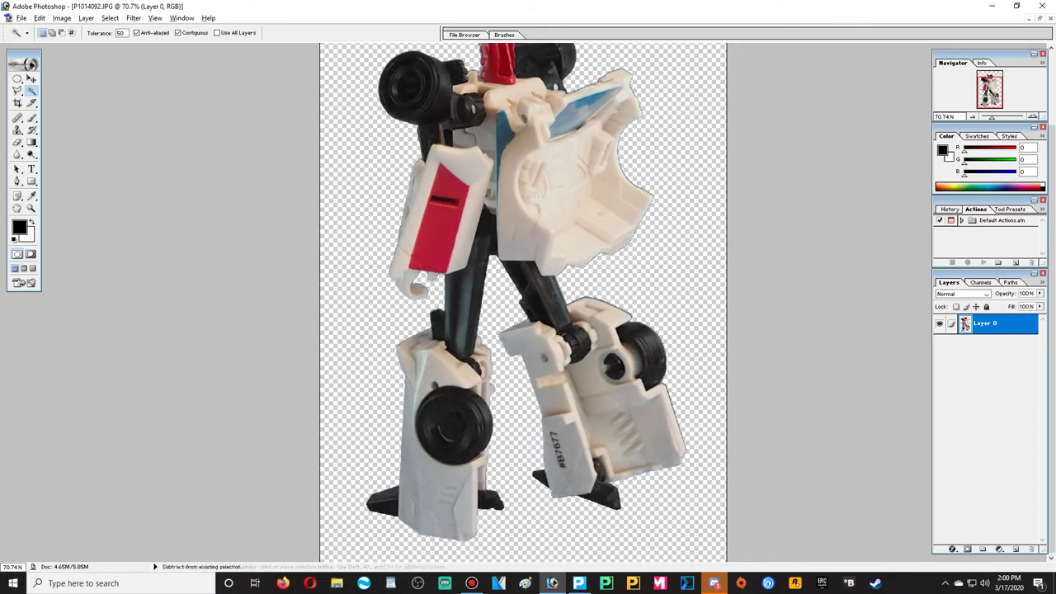
{"action": "scroll", "coordinate": [523, 302], "scroll_direction": "down", "scroll_amount": 6}
{"action": "scroll", "coordinate": [526, 214], "scroll_direction": "up", "scroll_amount": 5}
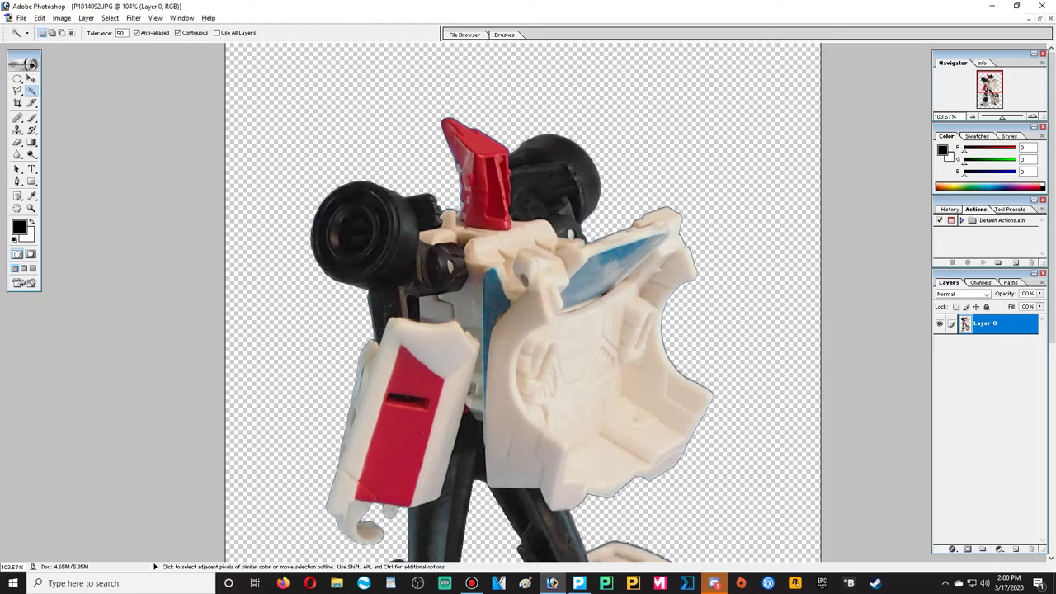
{"action": "left_click", "coordinate": [742, 330]}
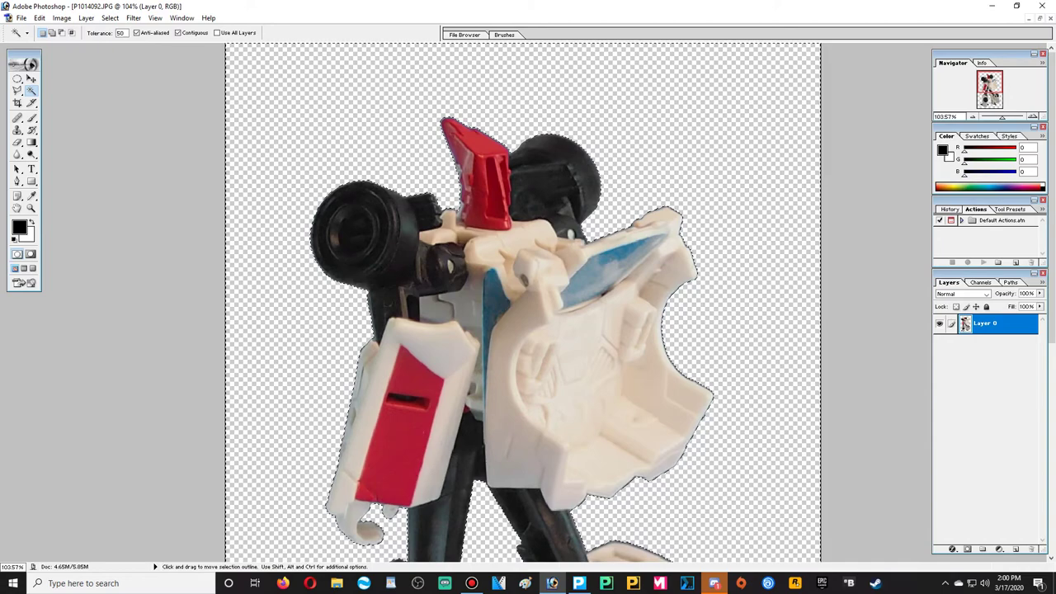
{"action": "key", "text": "ctrl+d"}
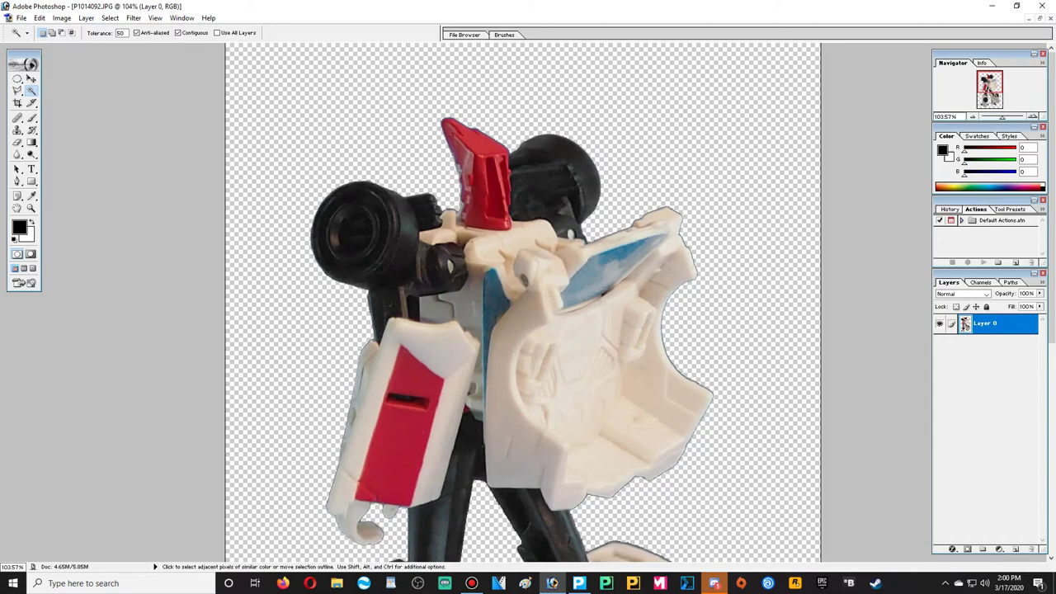
{"action": "scroll", "coordinate": [522, 302], "scroll_direction": "down", "scroll_amount": 5}
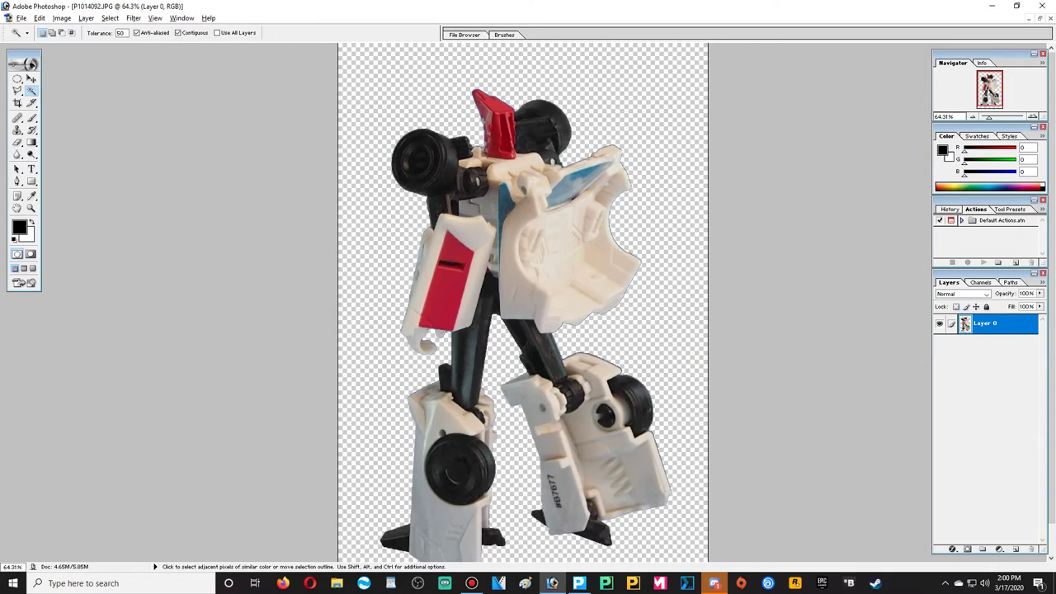
{"action": "scroll", "coordinate": [522, 304], "scroll_direction": "down", "scroll_amount": 1}
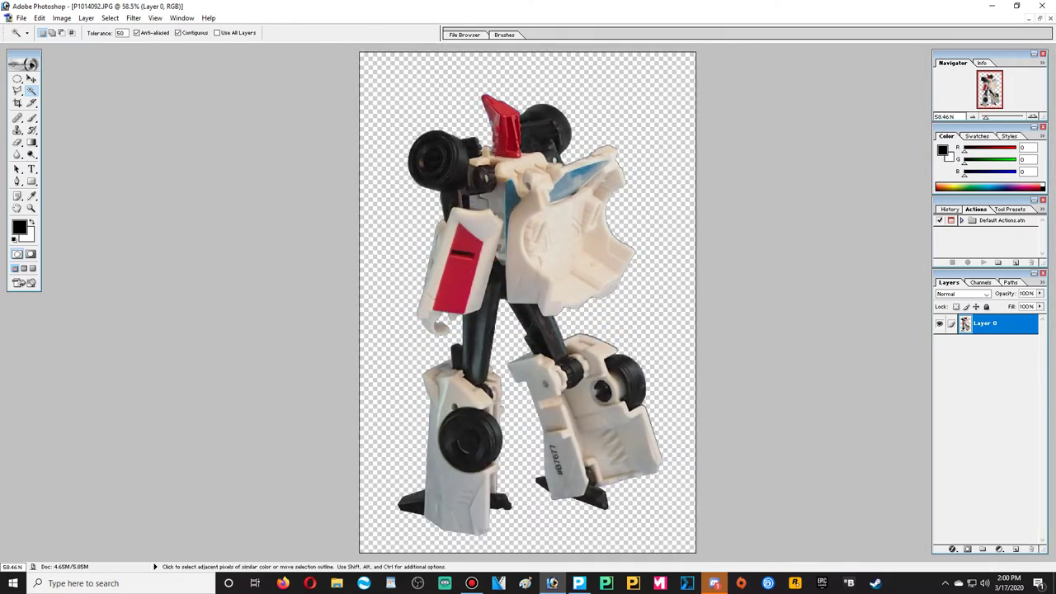
Step: Save the robot cutout as a non-interlaced PNG and close the photo without saving its changes
{"action": "left_click", "coordinate": [22, 17]}
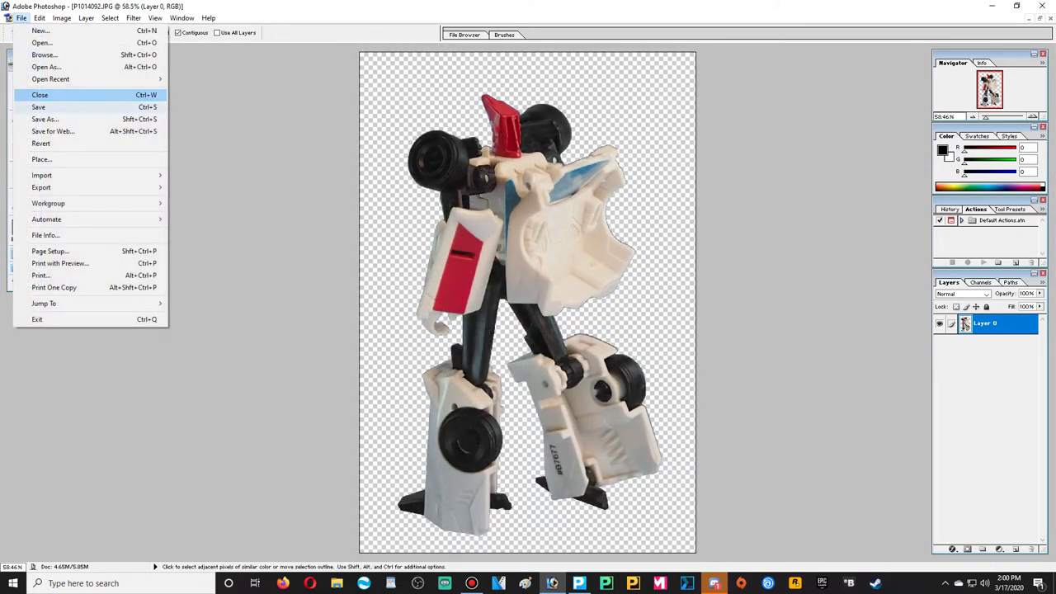
{"action": "key", "text": "Down"}
{"action": "key", "text": "Return"}
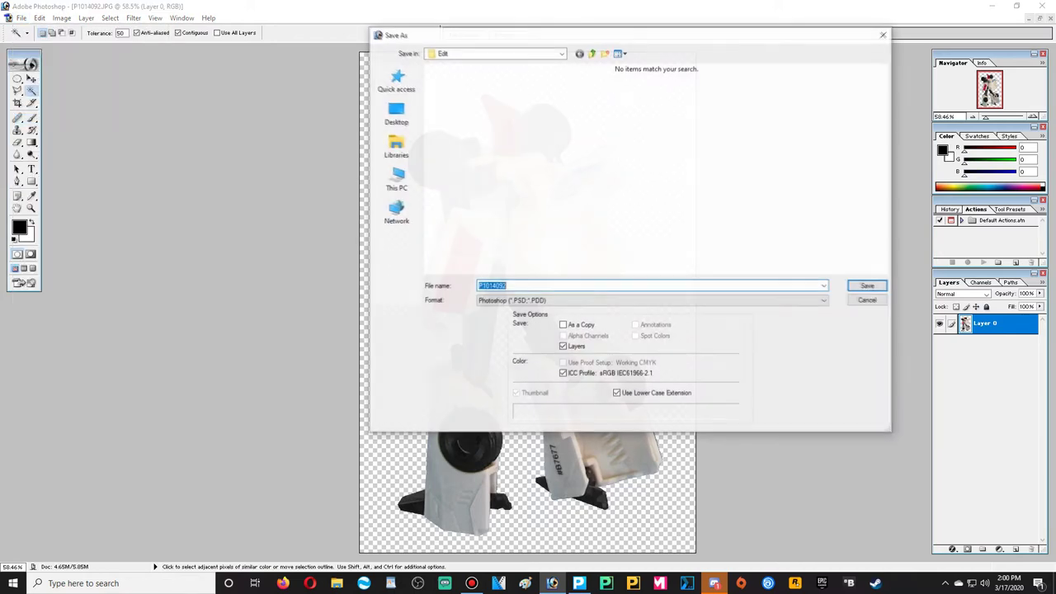
{"action": "left_click", "coordinate": [651, 300]}
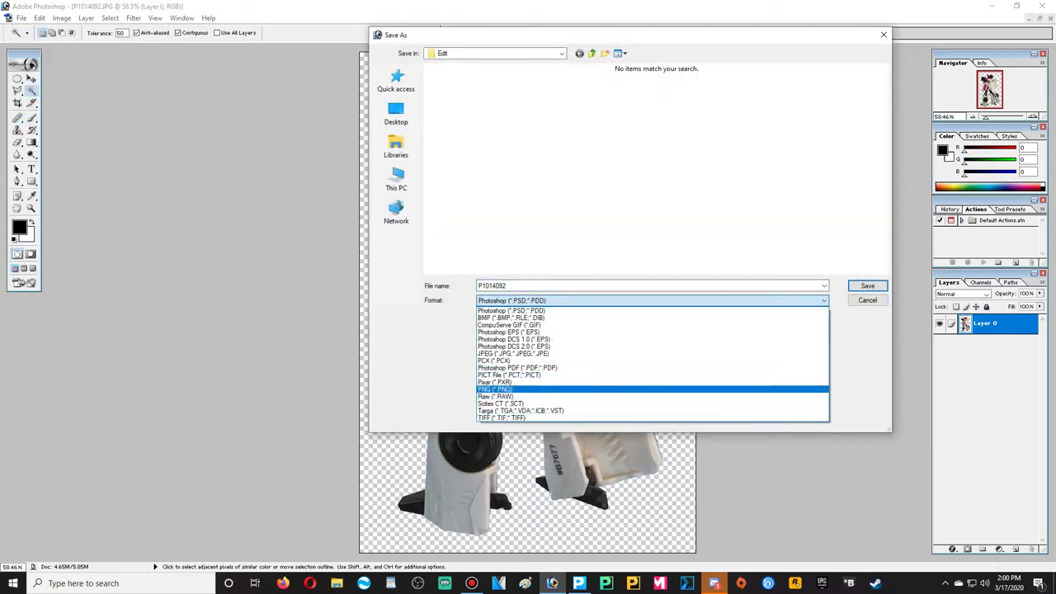
{"action": "left_click", "coordinate": [650, 388]}
{"action": "key", "text": "Return"}
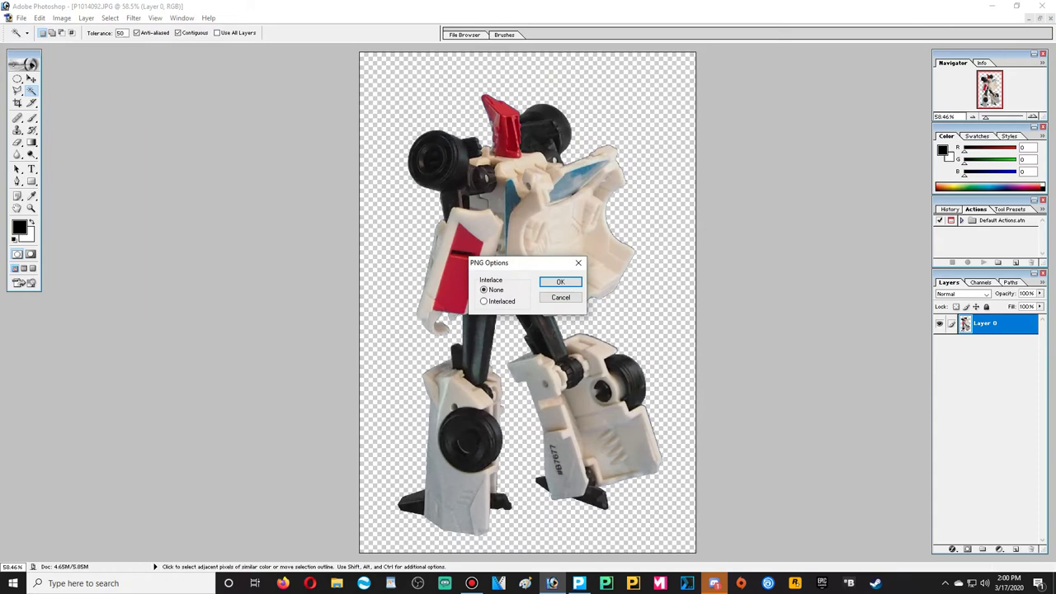
{"action": "key", "text": "Return"}
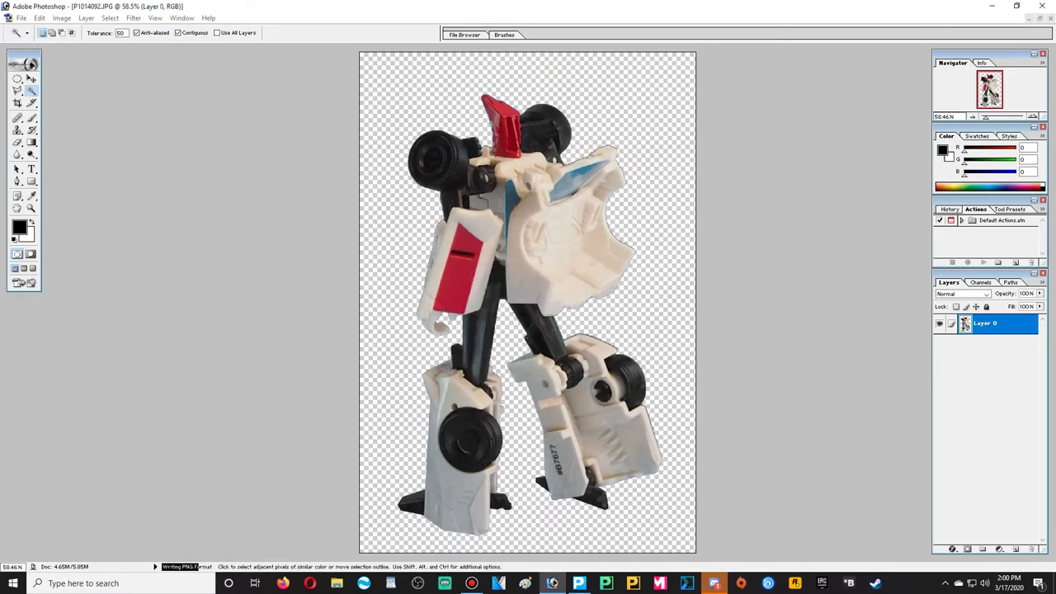
{"action": "key", "text": "ctrl+w"}
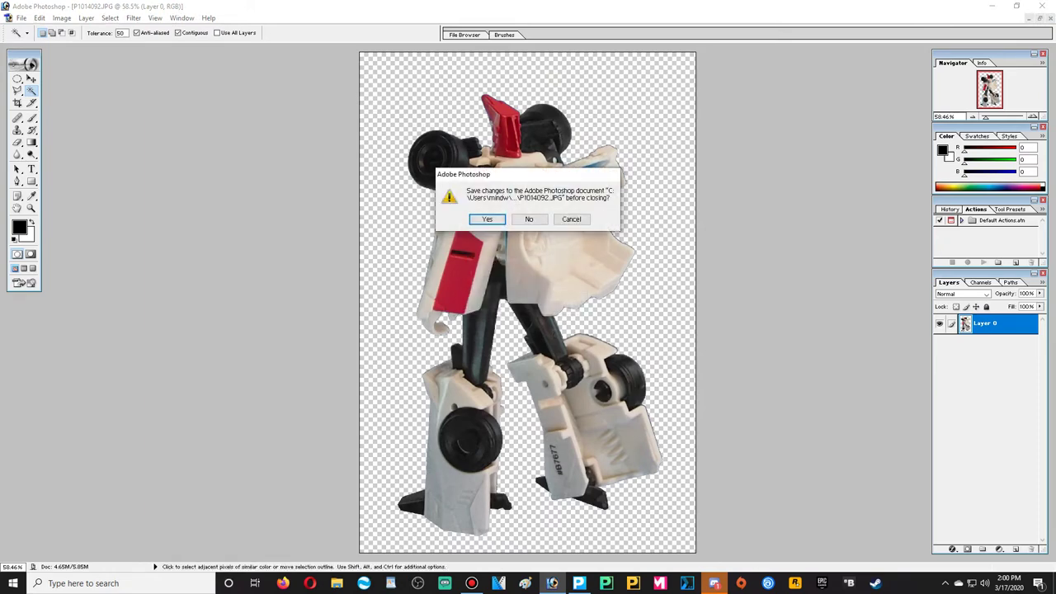
{"action": "key", "text": "n"}
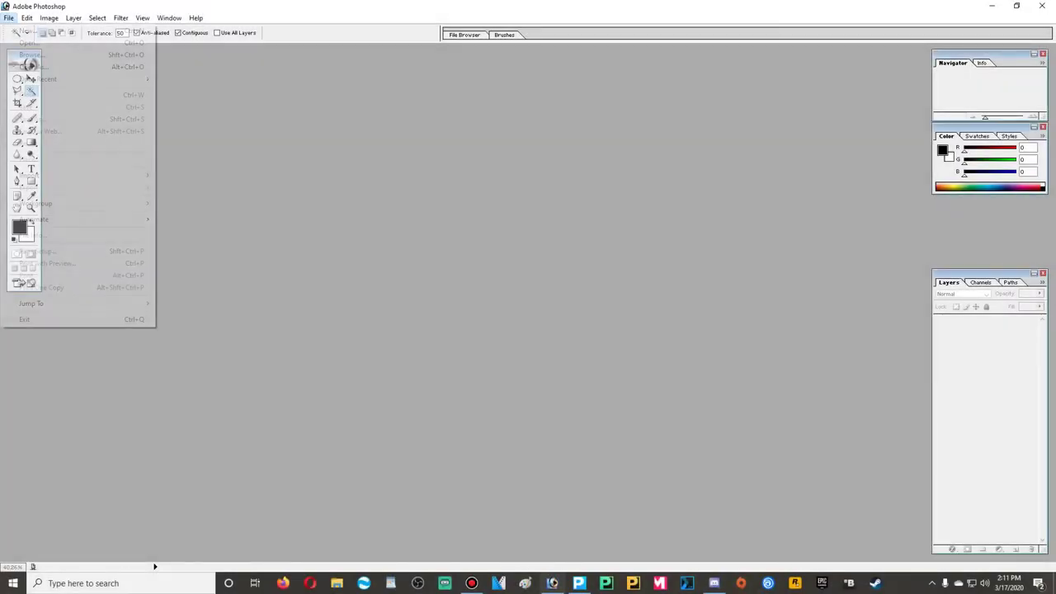
Step: Open the four PNG cutouts from P1014087 copy through P1014097 copy from the Desktop
{"action": "key", "text": "Return"}
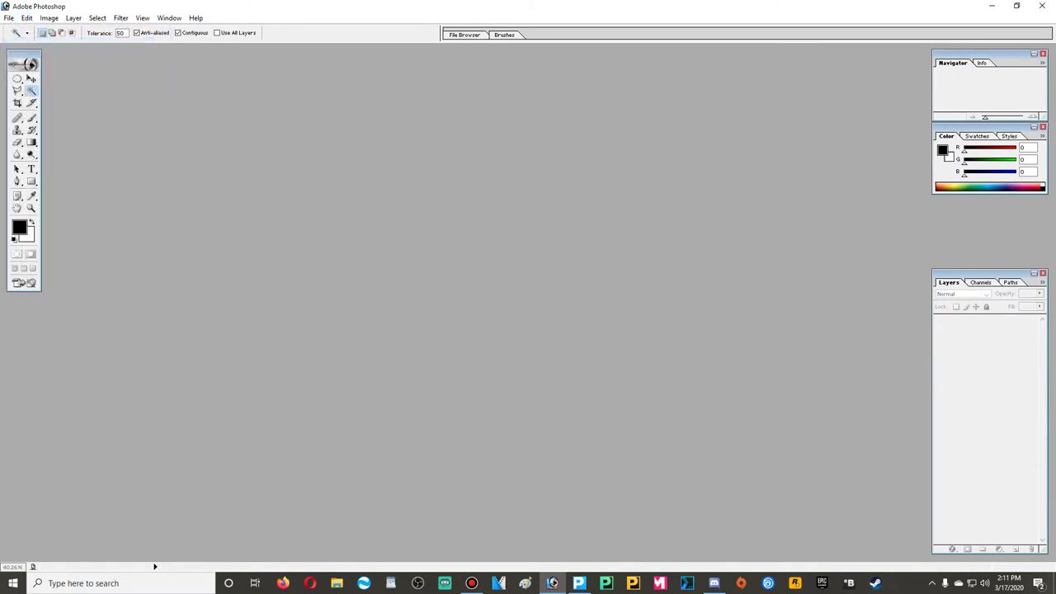
{"action": "scroll", "coordinate": [554, 189], "scroll_direction": "down", "scroll_amount": 3}
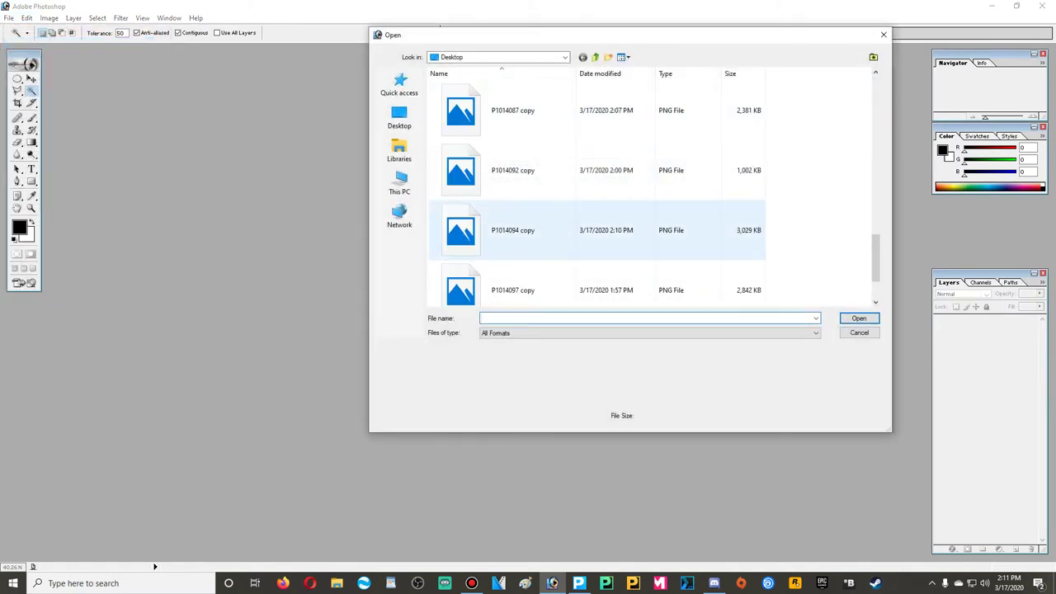
{"action": "left_click", "coordinate": [555, 110]}
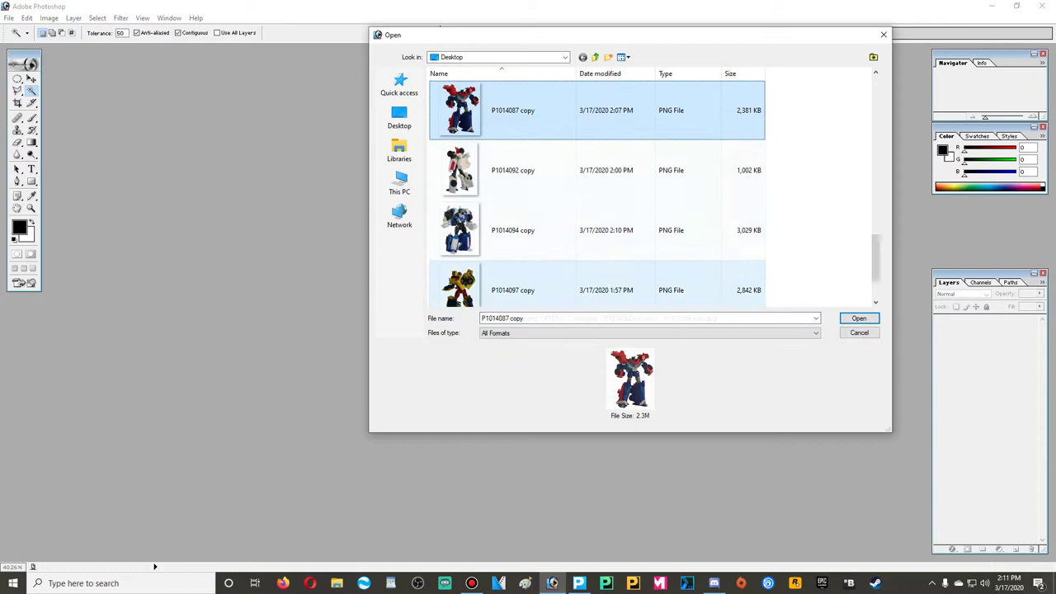
{"action": "left_click", "coordinate": [513, 290], "text": "shift"}
{"action": "key", "text": "Return"}
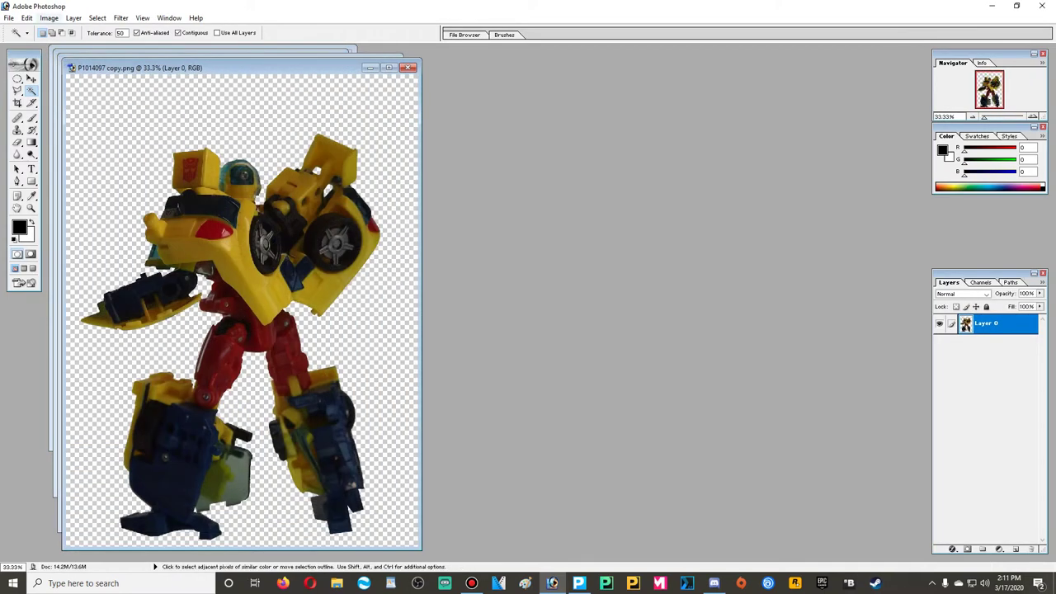
{"action": "left_click", "coordinate": [9, 18]}
{"action": "left_click", "coordinate": [23, 43]}
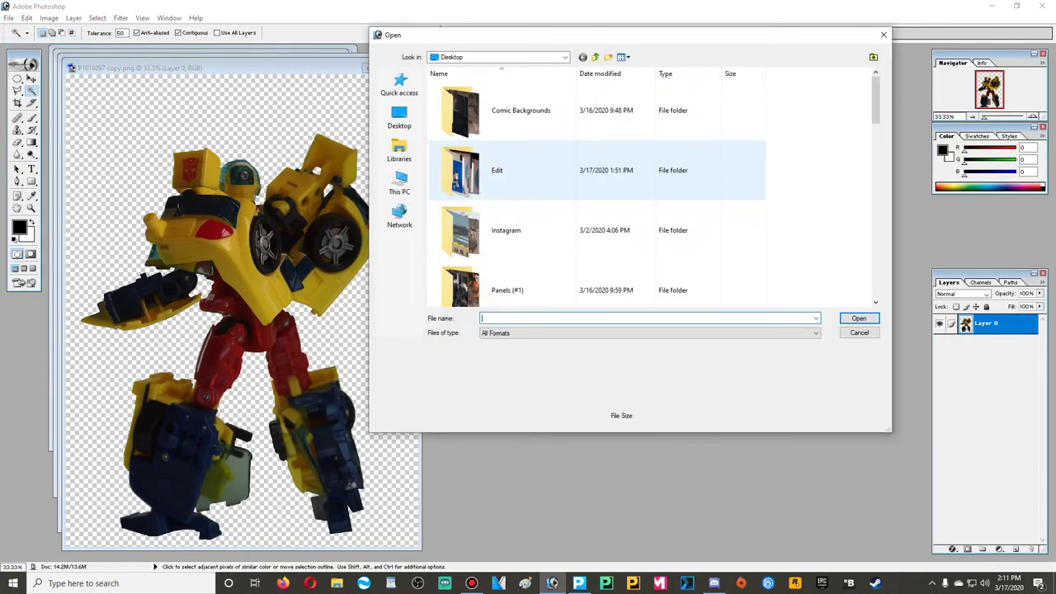
{"action": "double_click", "coordinate": [525, 111]}
{"action": "scroll", "coordinate": [649, 189], "scroll_direction": "down", "scroll_amount": 4}
{"action": "scroll", "coordinate": [649, 188], "scroll_direction": "down", "scroll_amount": 4}
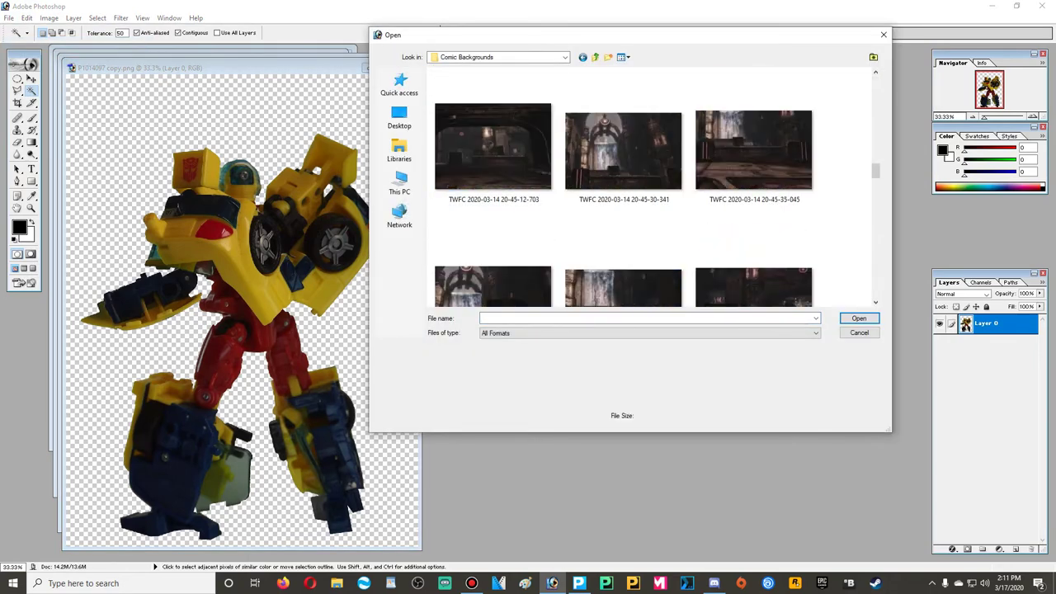
{"action": "scroll", "coordinate": [649, 189], "scroll_direction": "up", "scroll_amount": 4}
{"action": "left_click", "coordinate": [623, 148]}
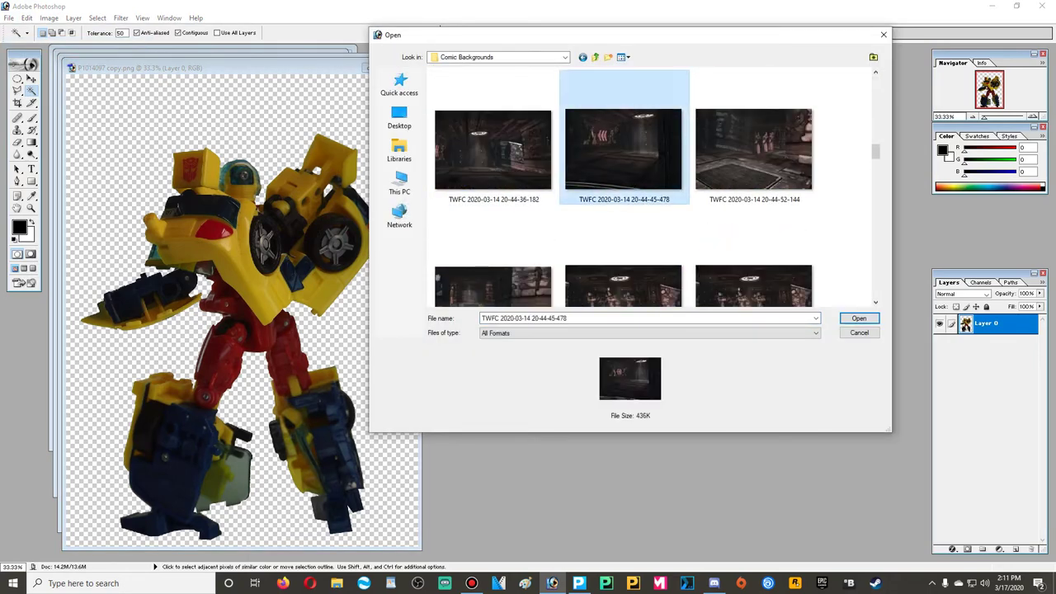
{"action": "left_click", "coordinate": [859, 317]}
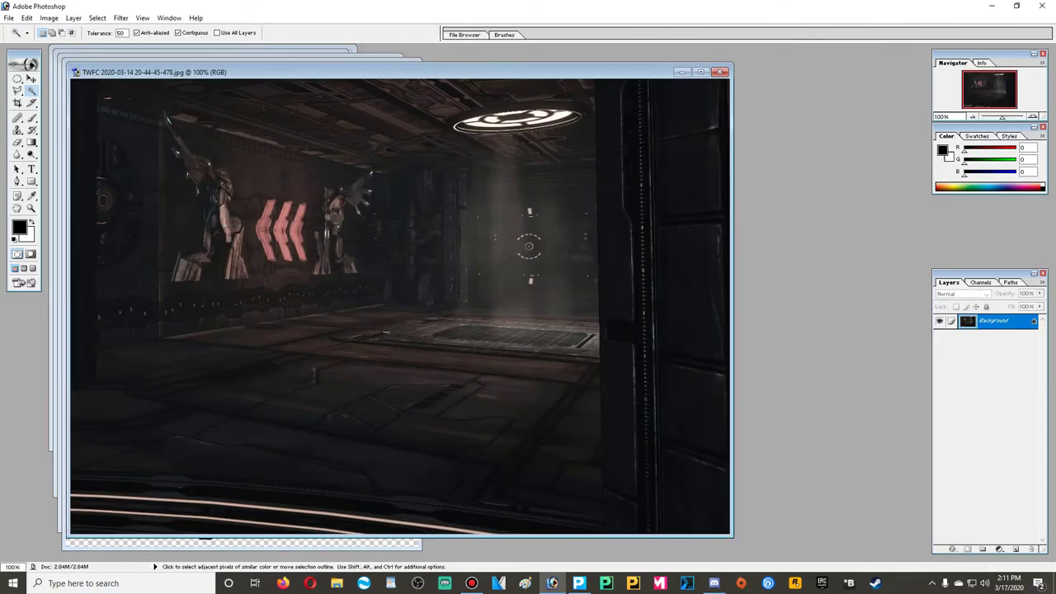
Step: Minimize the background image and bring the blue-and-white robot cutout P1014094 copy forward in a maximized window
{"action": "left_click", "coordinate": [701, 72]}
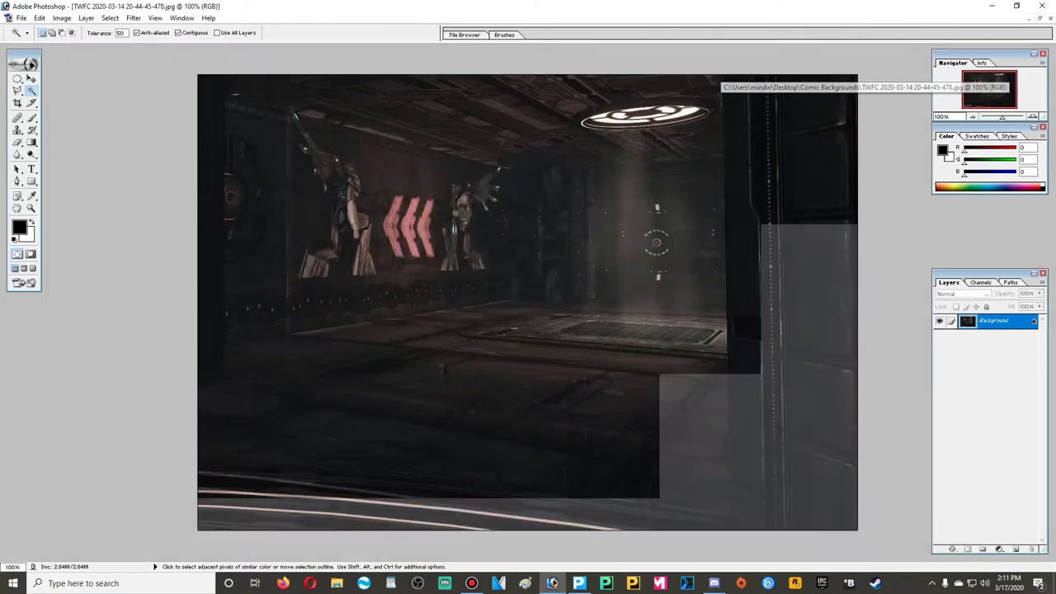
{"action": "left_click", "coordinate": [1029, 18]}
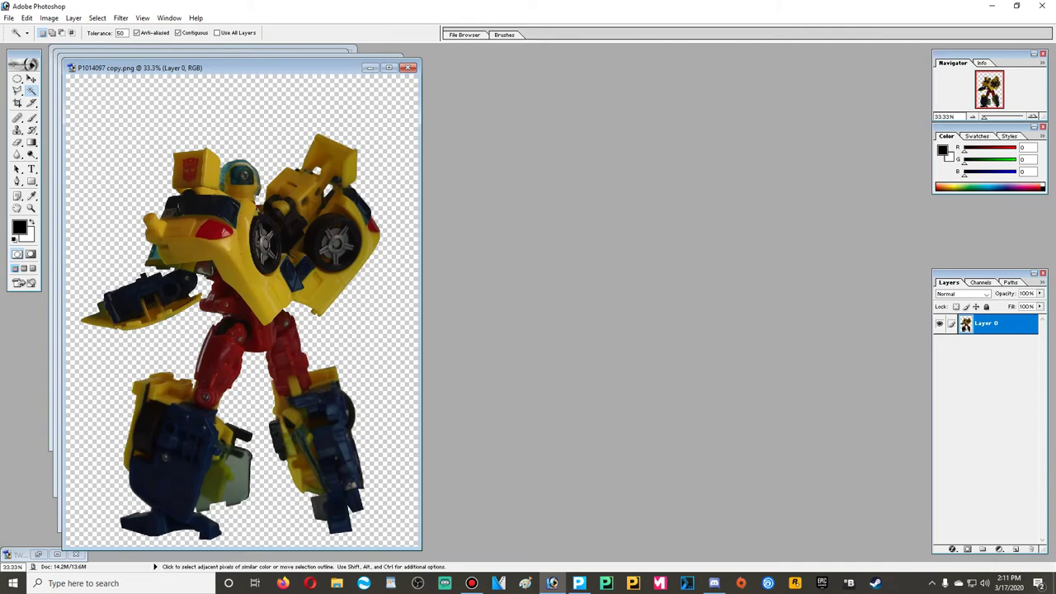
{"action": "left_click_drag", "start_coordinate": [242, 68], "coordinate": [339, 145]}
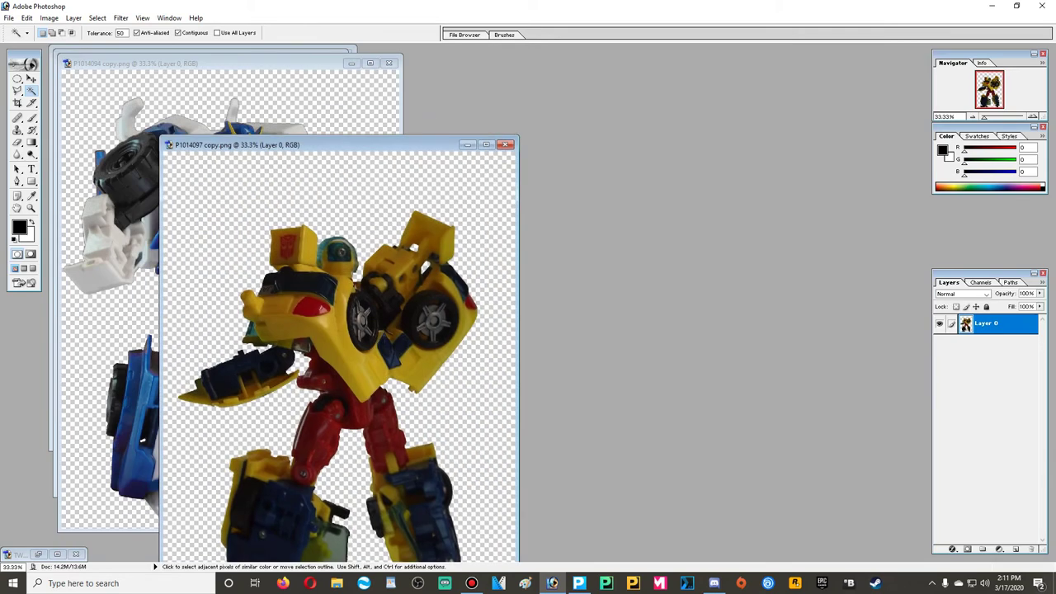
{"action": "left_click", "coordinate": [266, 71]}
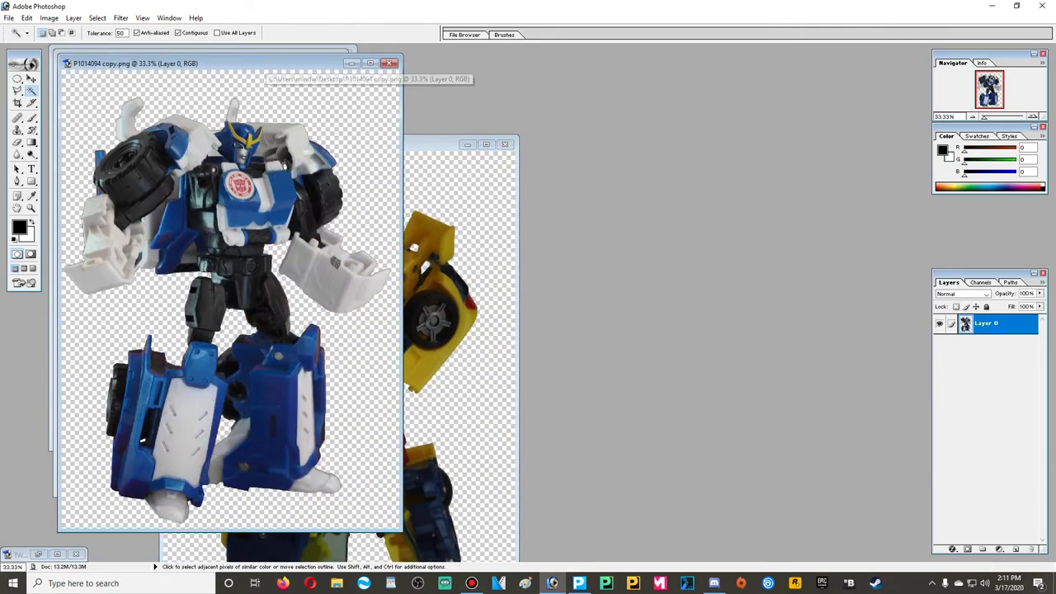
{"action": "left_click", "coordinate": [369, 63]}
Step: Select the blue-and-white robot cutout with the Marquee tool and paste it into the background image as a new layer
{"action": "key", "text": "m"}
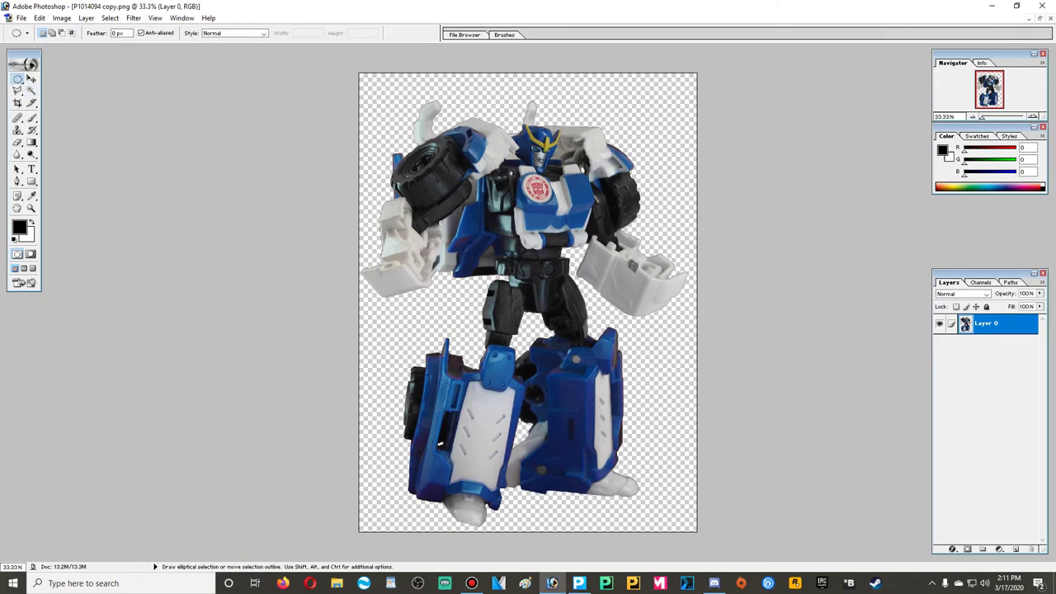
{"action": "left_click", "coordinate": [263, 33]}
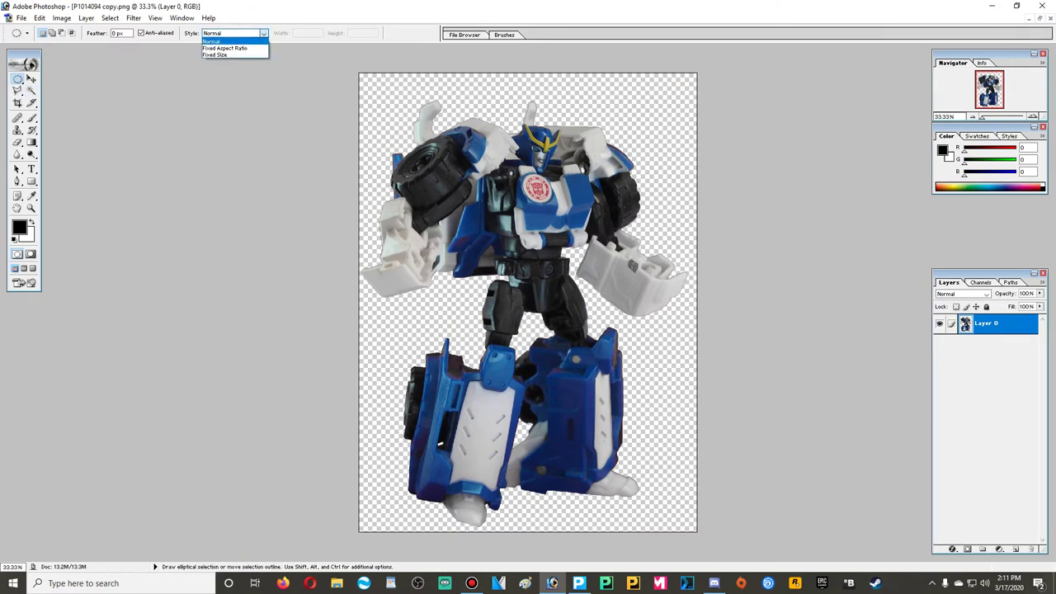
{"action": "left_click", "coordinate": [263, 33]}
{"action": "left_click_drag", "start_coordinate": [601, 129], "coordinate": [607, 190]}
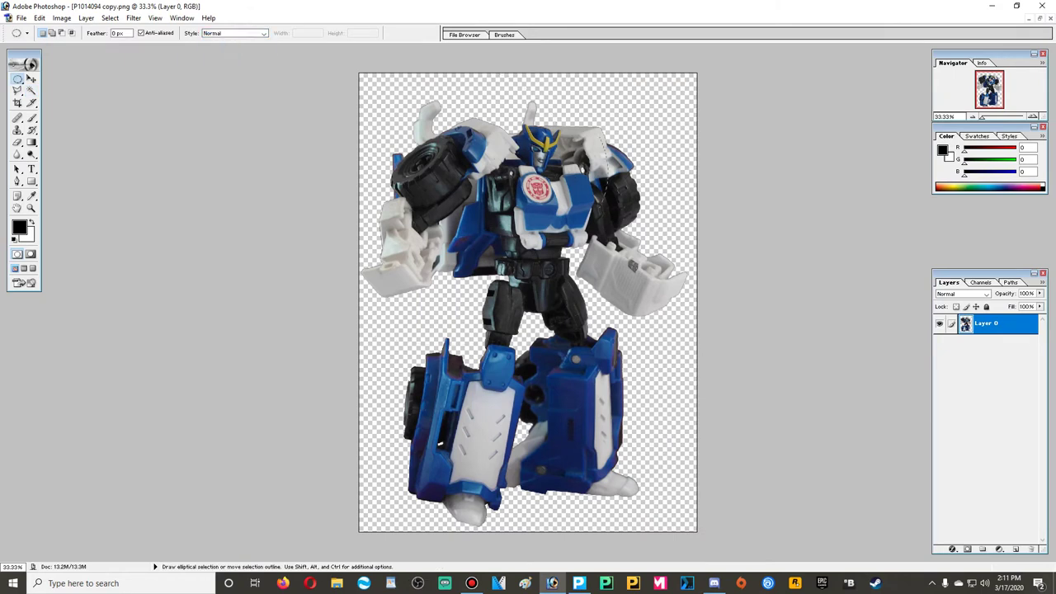
{"action": "left_click_drag", "start_coordinate": [731, 416], "coordinate": [816, 550]}
{"action": "left_click", "coordinate": [17, 79]}
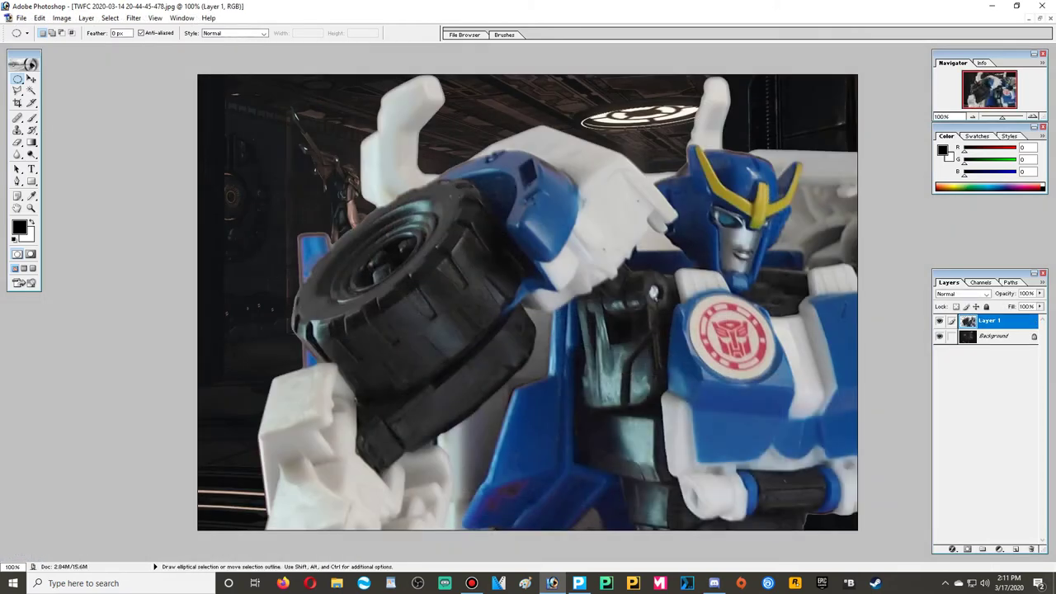
Step: Scale the pasted blue-and-white robot down to about 18% of its size so it fits inside the background scene
{"action": "scroll", "coordinate": [527, 302], "scroll_direction": "down", "scroll_amount": 10}
{"action": "key", "text": "ctrl+minus"}
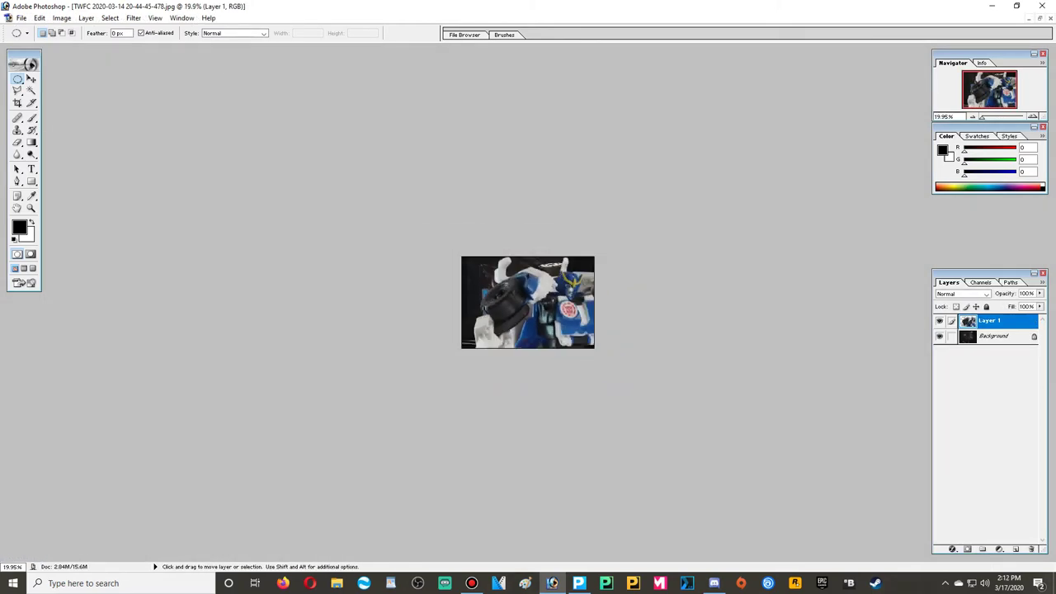
{"action": "key", "text": "ctrl+t"}
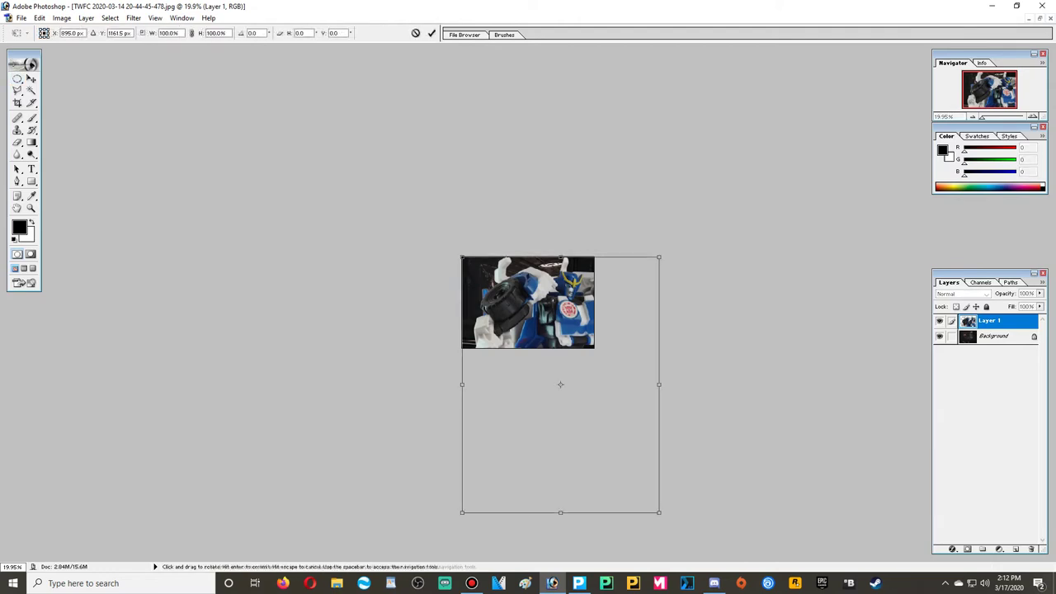
{"action": "left_click_drag", "start_coordinate": [658, 512], "coordinate": [497, 304]}
{"action": "scroll", "coordinate": [527, 302], "scroll_direction": "up", "scroll_amount": 8}
{"action": "scroll", "coordinate": [527, 302], "scroll_direction": "up", "scroll_amount": 8}
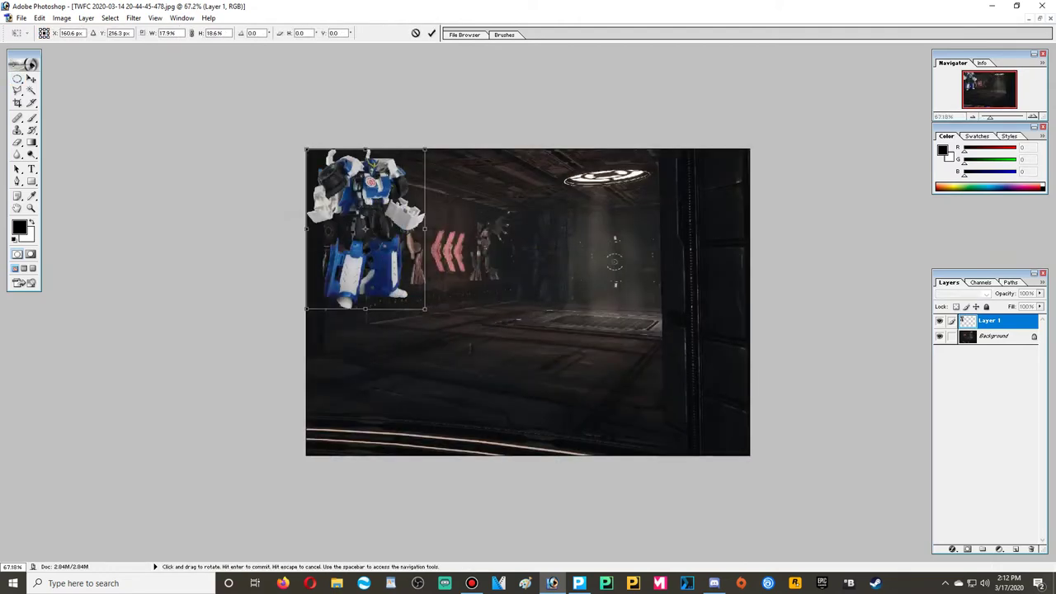
{"action": "key", "text": "ctrl+minus"}
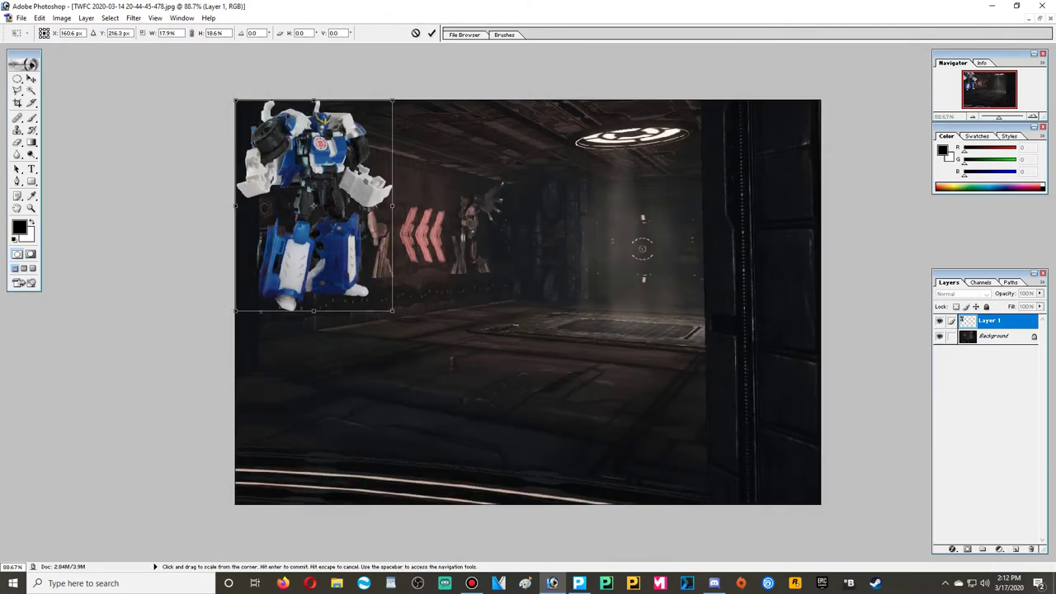
Step: Scale the robot to about 7.3%, place it at the back of the room beside the light beam, and apply the transformation
{"action": "left_click_drag", "start_coordinate": [393, 311], "coordinate": [322, 210]}
{"action": "left_click_drag", "start_coordinate": [279, 153], "coordinate": [550, 261]}
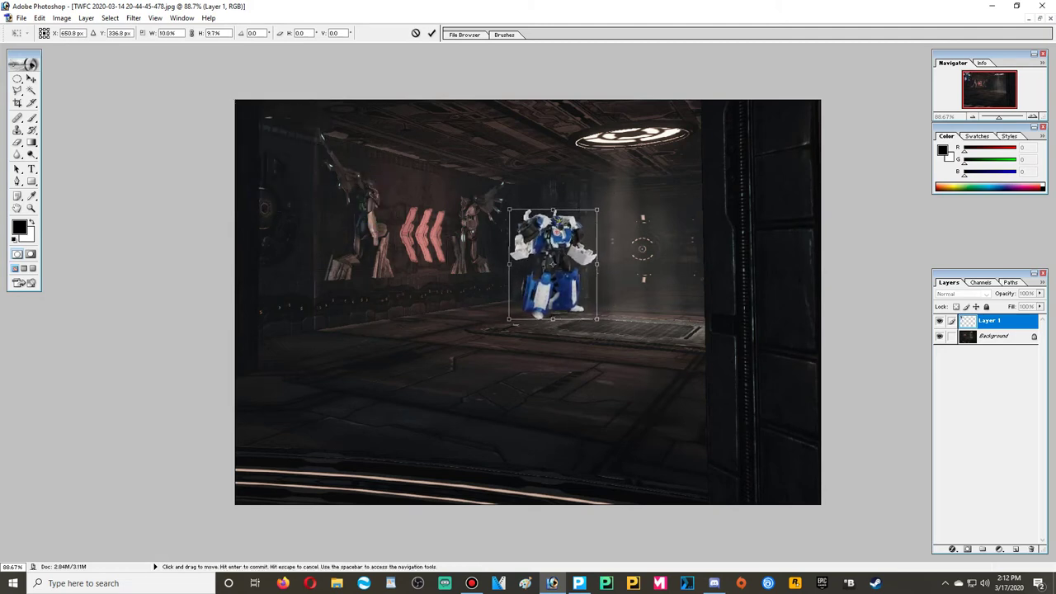
{"action": "left_click_drag", "start_coordinate": [597, 319], "coordinate": [591, 288]}
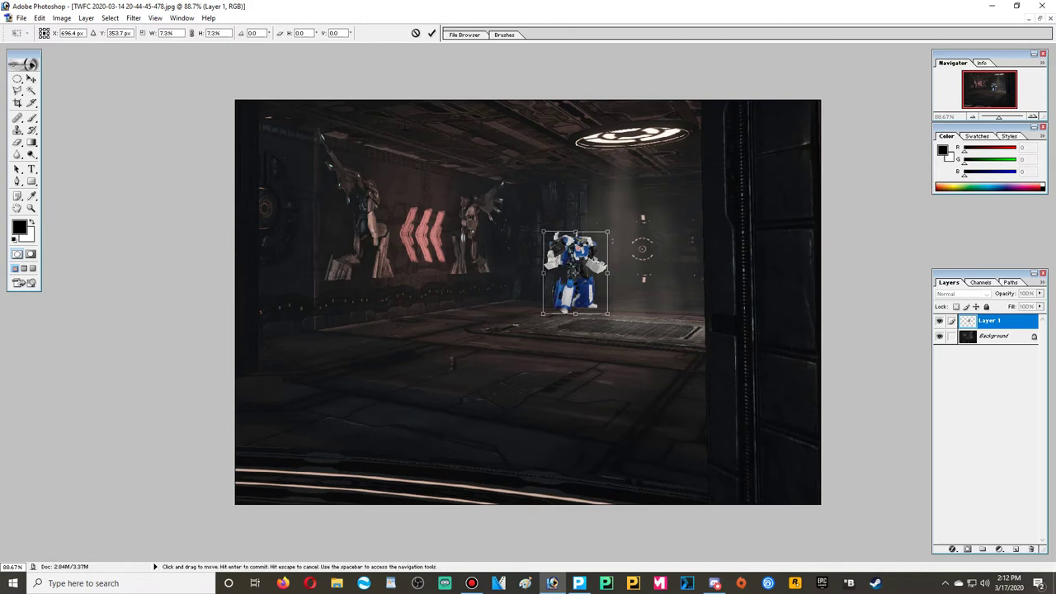
{"action": "left_click_drag", "start_coordinate": [575, 272], "coordinate": [578, 274]}
{"action": "left_click", "coordinate": [31, 78]}
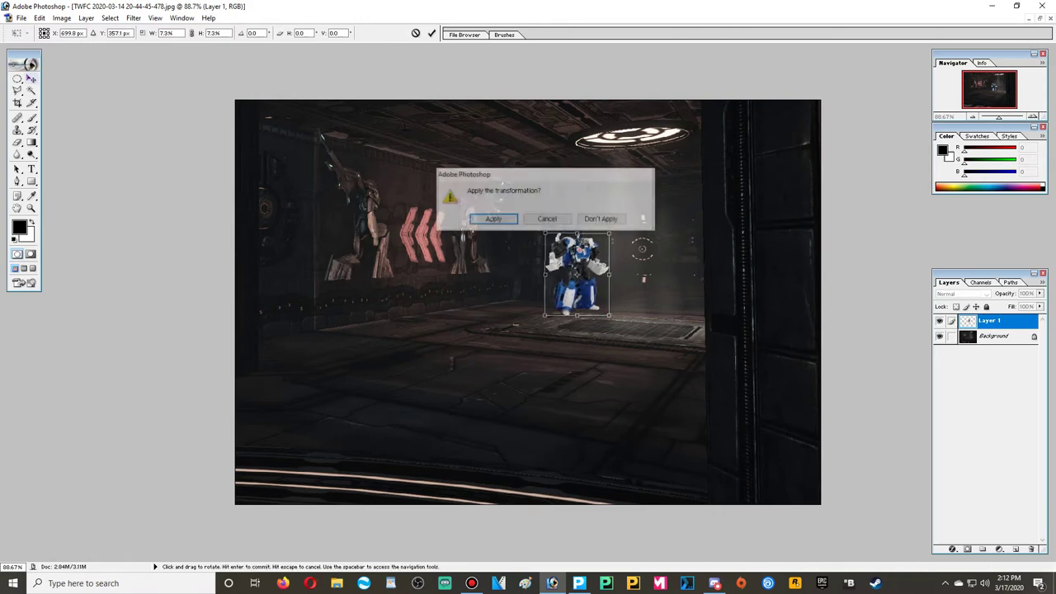
{"action": "key", "text": "Return"}
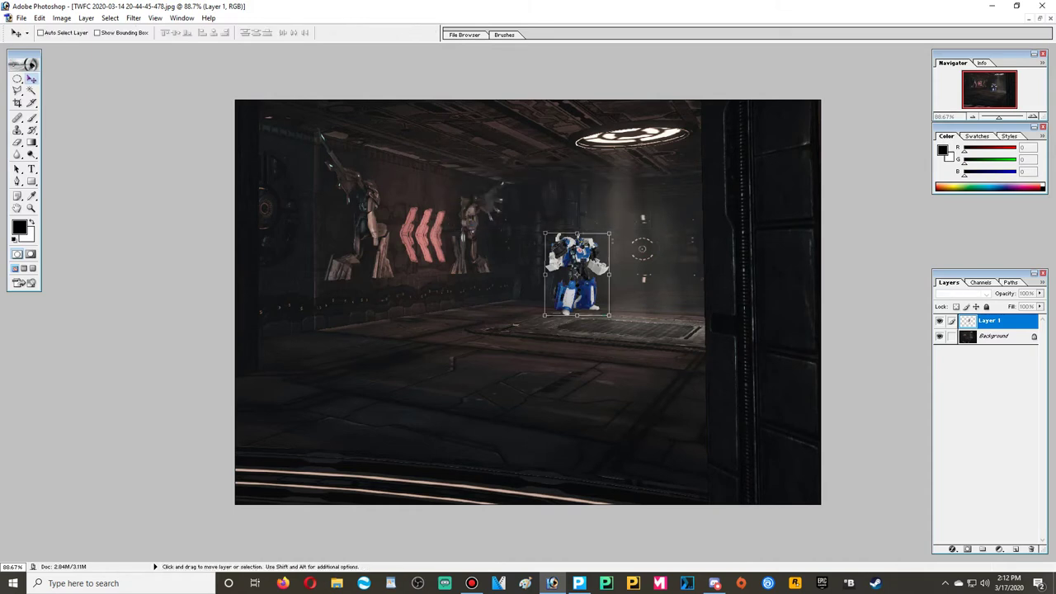
Step: Soften the robot's feet and outer edges with the Blur tool at brush size 47 and 40% strength
{"action": "key", "text": "r"}
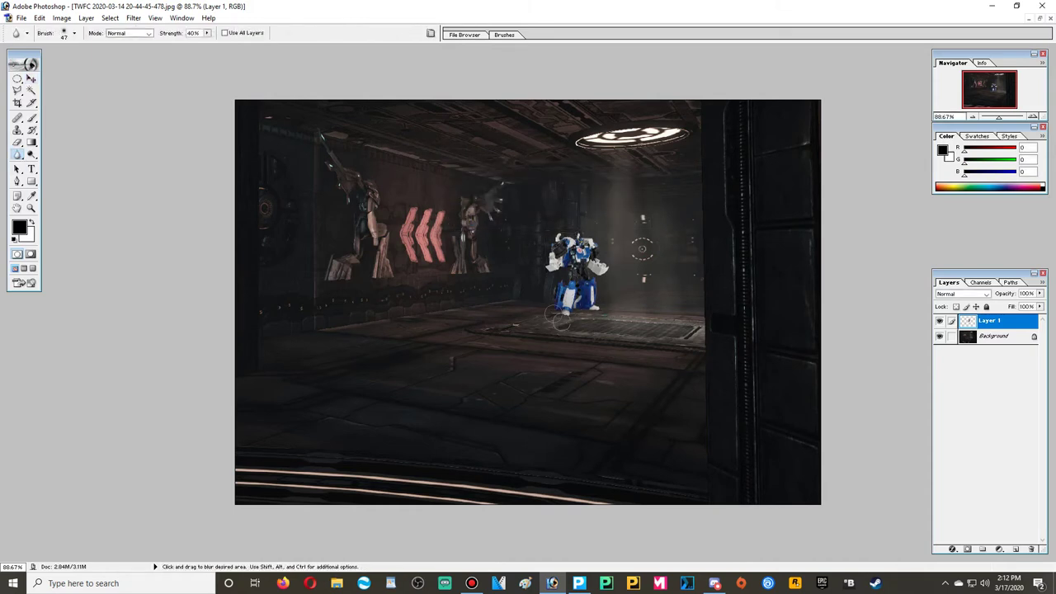
{"action": "left_click", "coordinate": [560, 319]}
{"action": "left_click", "coordinate": [587, 315]}
{"action": "left_click", "coordinate": [603, 287]}
{"action": "mouse_move", "coordinate": [608, 266]}
{"action": "left_mouse_down"}
{"action": "mouse_move", "coordinate": [586, 231]}
{"action": "mouse_move", "coordinate": [544, 235]}
{"action": "mouse_move", "coordinate": [548, 279]}
{"action": "mouse_move", "coordinate": [557, 279]}
{"action": "left_mouse_up"}
Step: Duplicate the blue-and-white robot's layer and move the copy beside the original, over the lit floor grate
{"action": "right_click", "coordinate": [989, 319]}
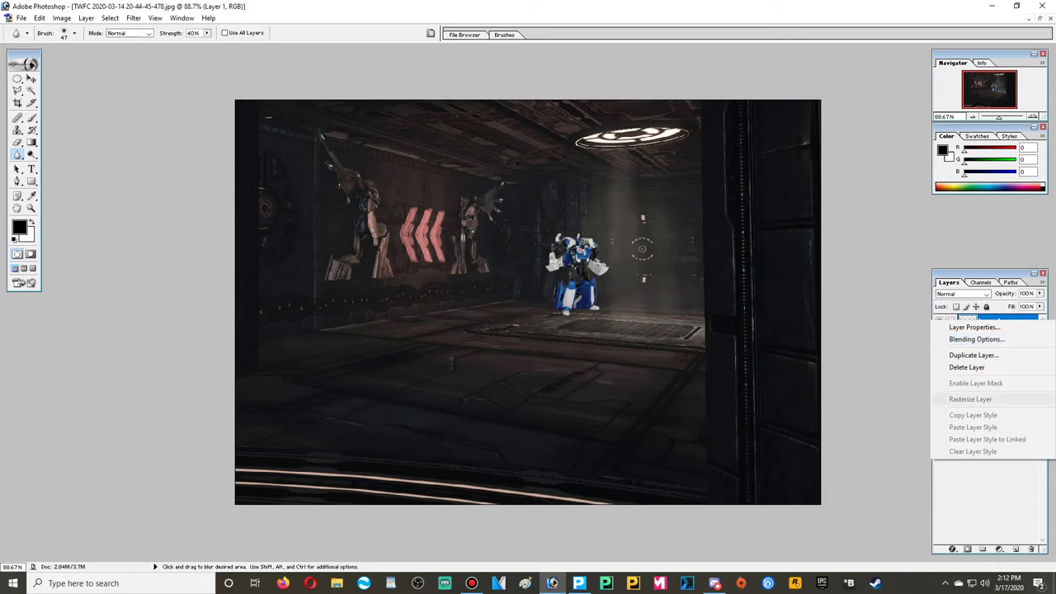
{"action": "left_click", "coordinate": [973, 355]}
{"action": "left_click", "coordinate": [618, 263]}
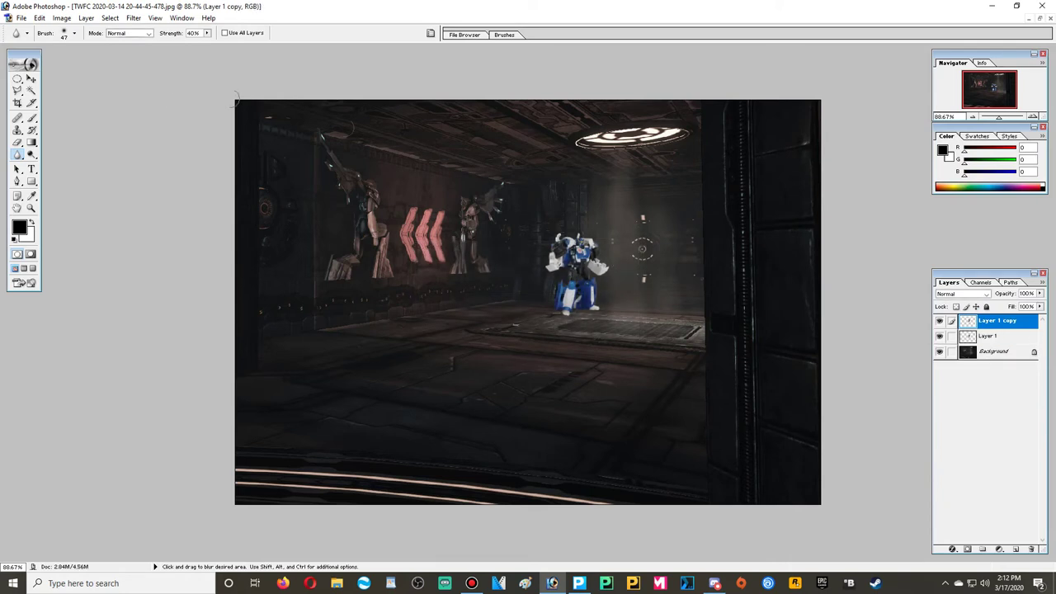
{"action": "key", "text": "v"}
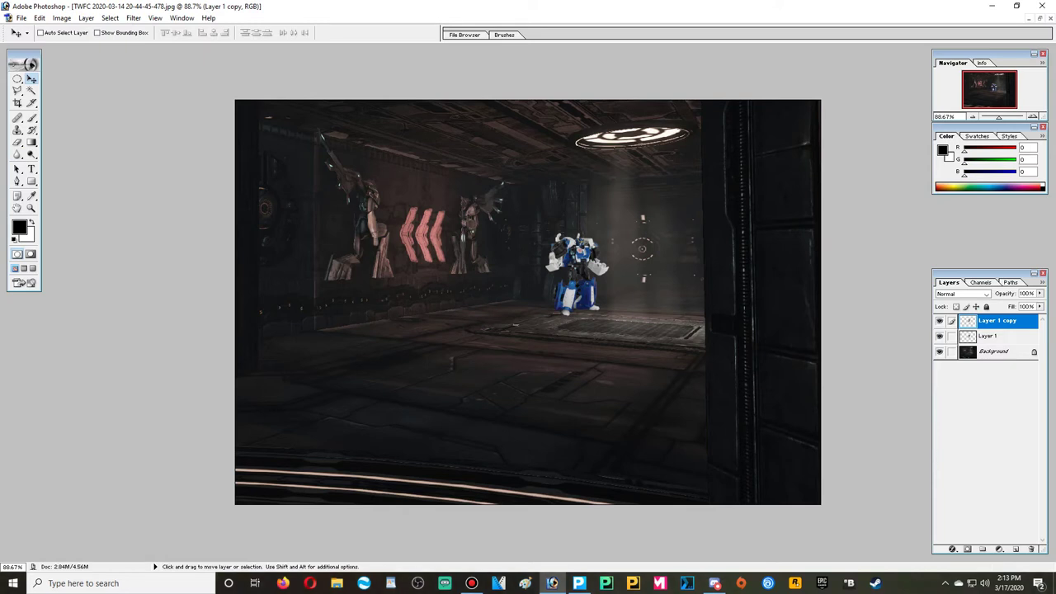
{"action": "left_click_drag", "start_coordinate": [578, 268], "coordinate": [643, 274]}
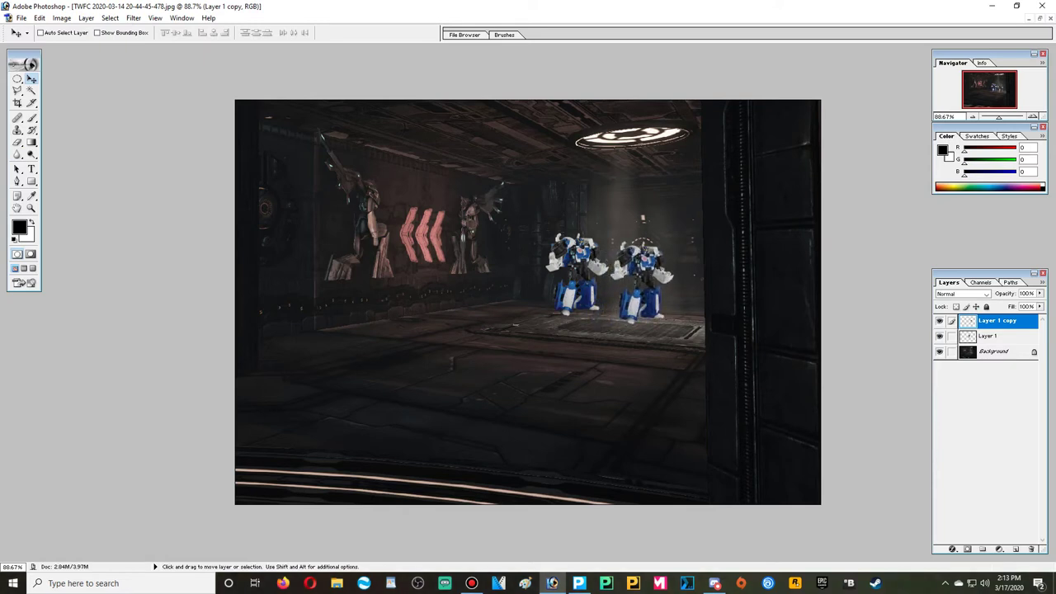
Step: Set the duplicated robot layer's opacity to 40% and desaturate it
{"action": "key", "text": "4"}
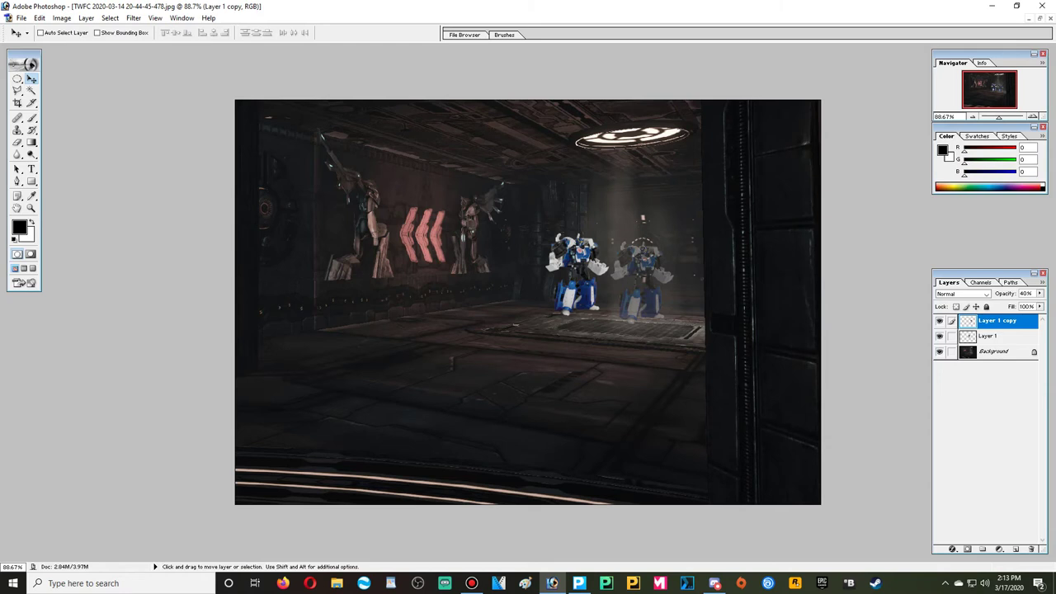
{"action": "left_click", "coordinate": [61, 17]}
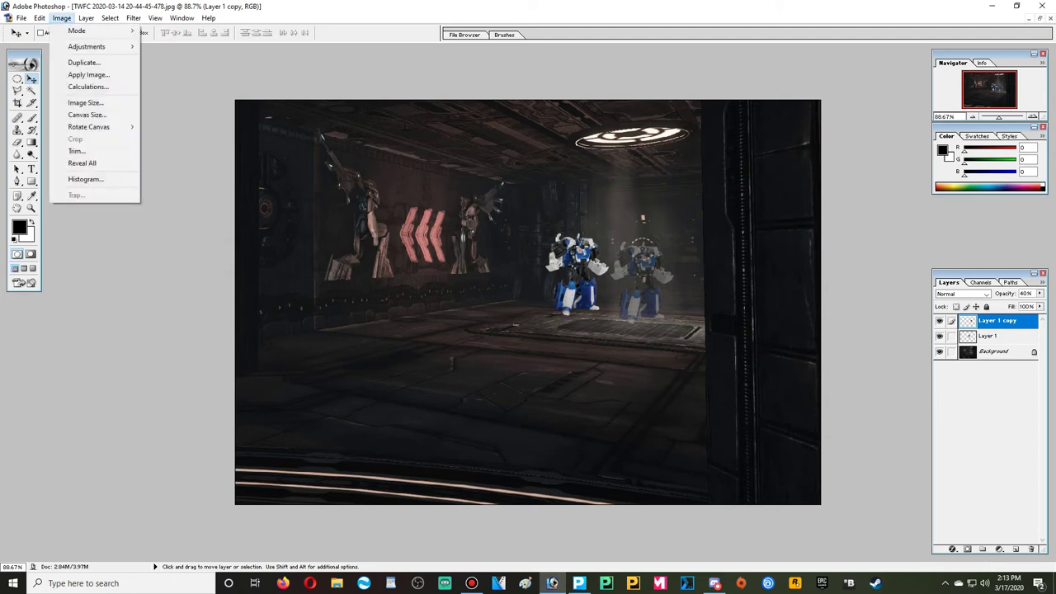
{"action": "mouse_move", "coordinate": [86, 46]}
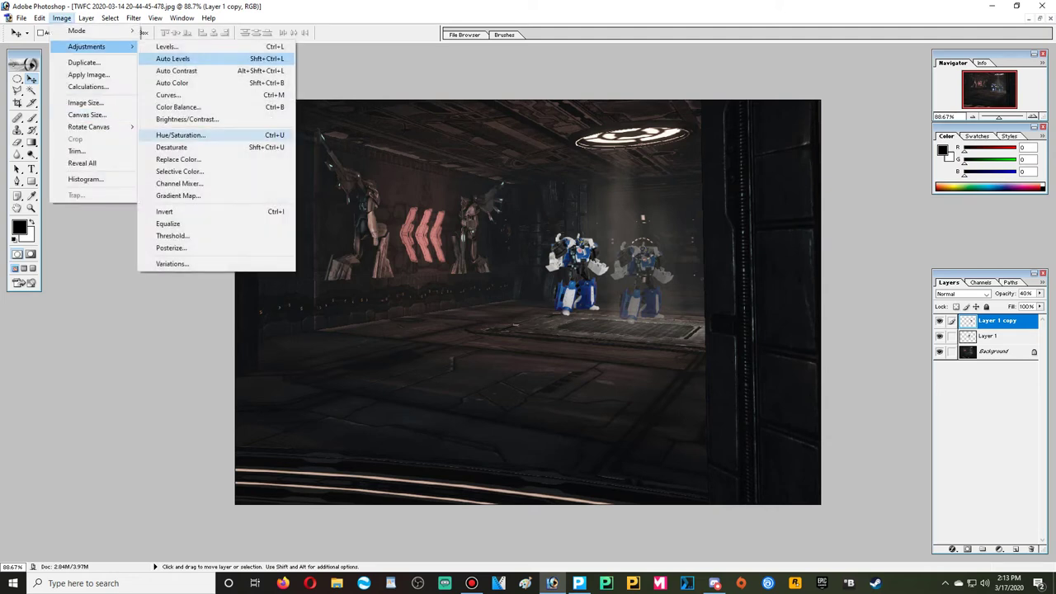
{"action": "left_click", "coordinate": [172, 147]}
Step: Darken the duplicated robot to a black silhouette by pulling its RGB curve down with Curves
{"action": "key", "text": "alt+i"}
{"action": "key", "text": "Down"}
{"action": "key", "text": "Right"}
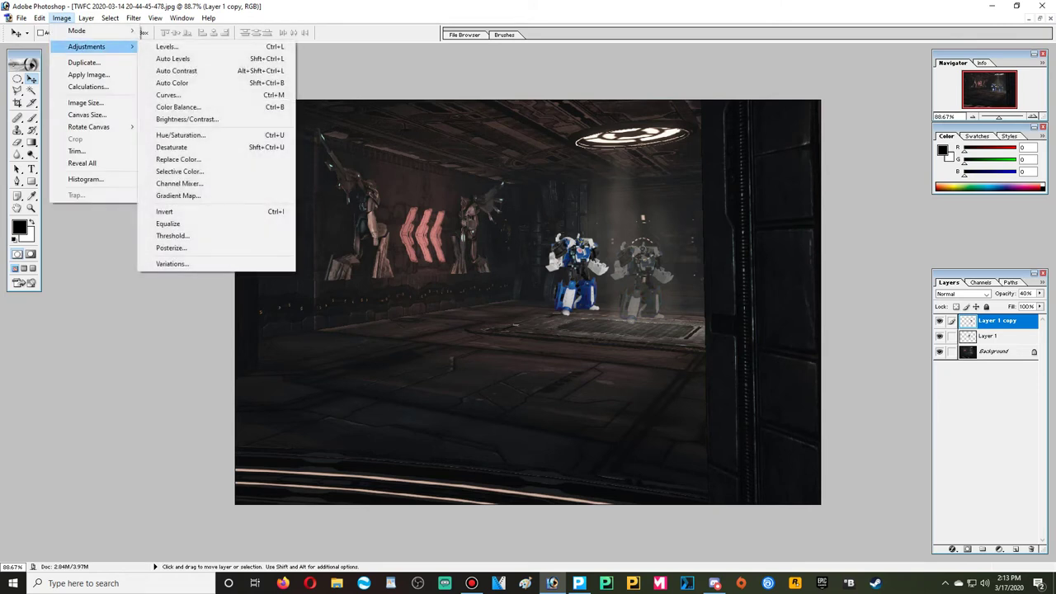
{"action": "key", "text": "Down"}
{"action": "key", "text": "Down"}
{"action": "key", "text": "Down"}
{"action": "key", "text": "Down"}
{"action": "key", "text": "Down"}
{"action": "key", "text": "Return"}
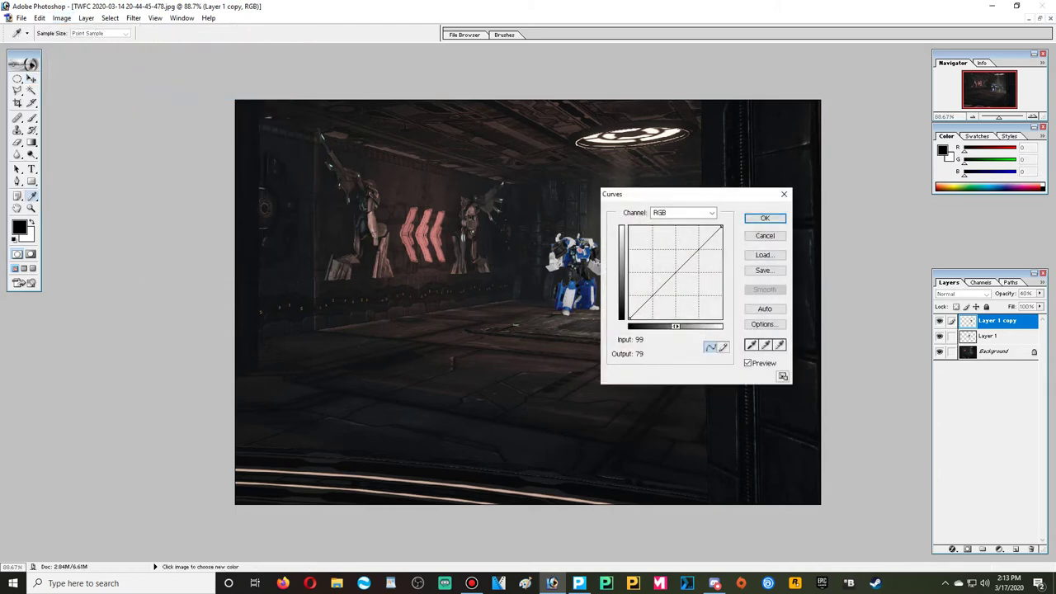
{"action": "left_click_drag", "start_coordinate": [663, 288], "coordinate": [720, 318]}
{"action": "key", "text": "Return"}
{"action": "key", "text": "v"}
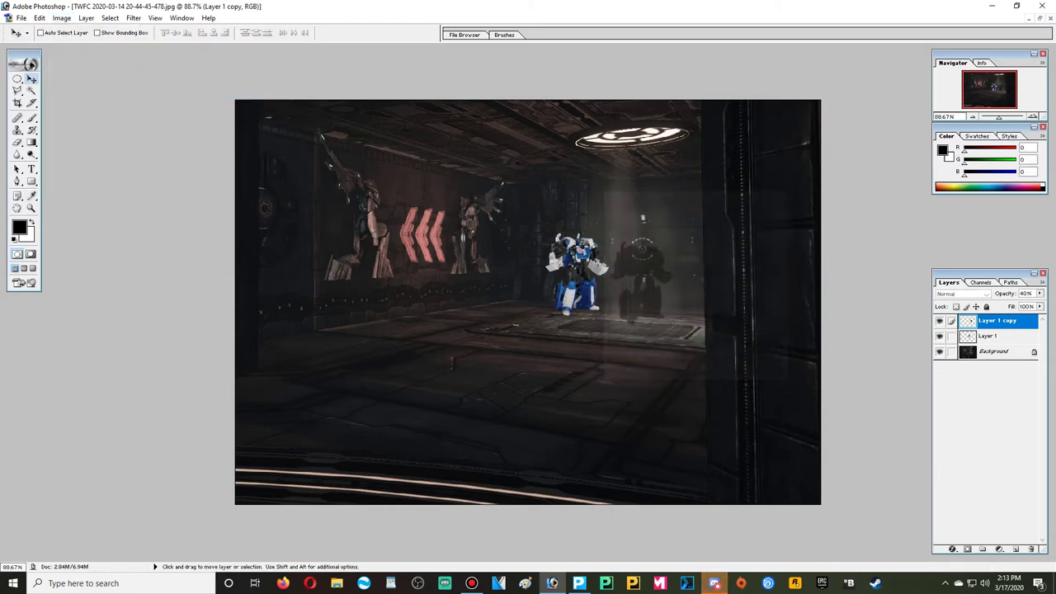
Step: Transform the silhouette to about 78.4% height and -27.4° rotation, and place it behind the robot with its layer beneath the robot's layer
{"action": "key", "text": "ctrl+t"}
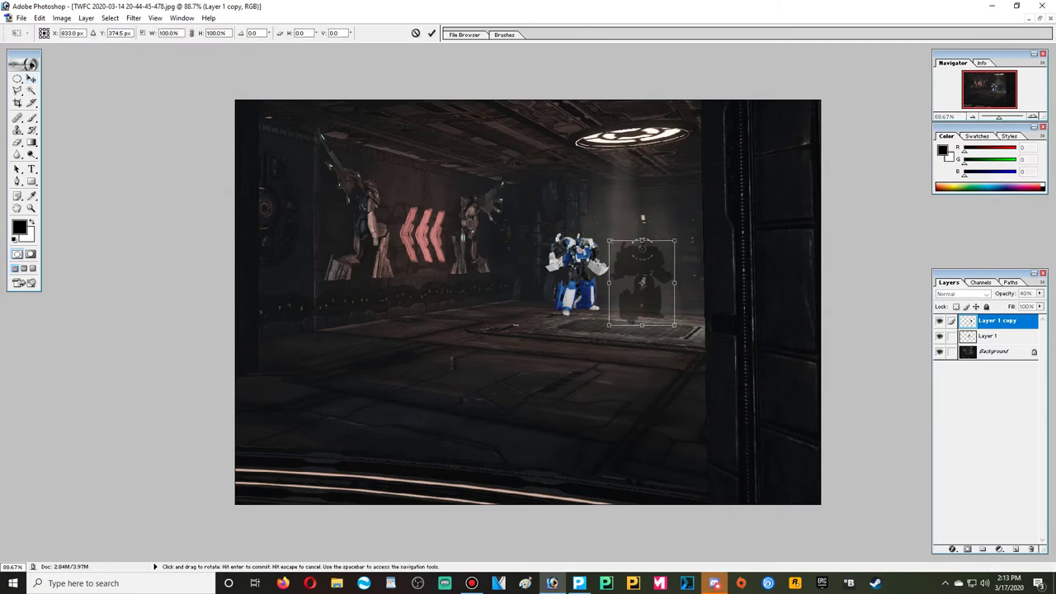
{"action": "left_click_drag", "start_coordinate": [681, 236], "coordinate": [659, 246]}
{"action": "key", "text": "v"}
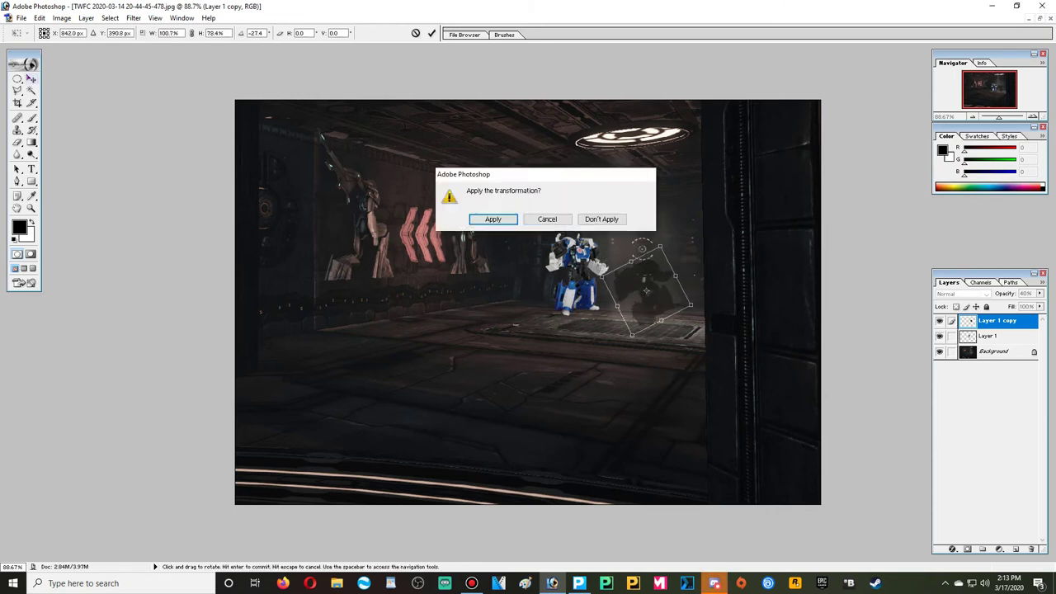
{"action": "left_click", "coordinate": [493, 218]}
{"action": "left_click_drag", "start_coordinate": [646, 291], "coordinate": [575, 281]}
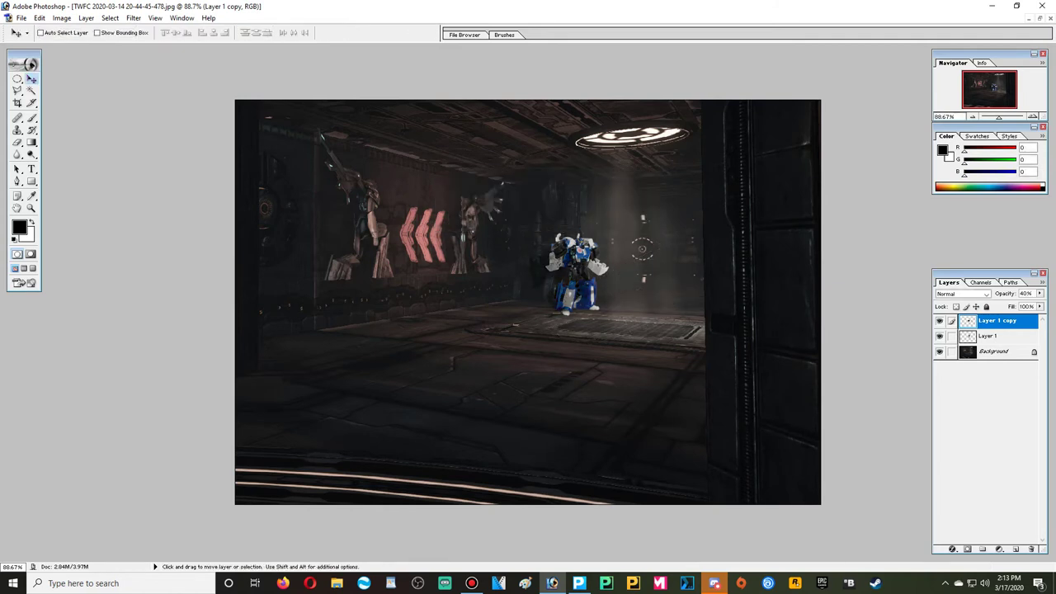
{"action": "left_click_drag", "start_coordinate": [996, 321], "coordinate": [996, 343]}
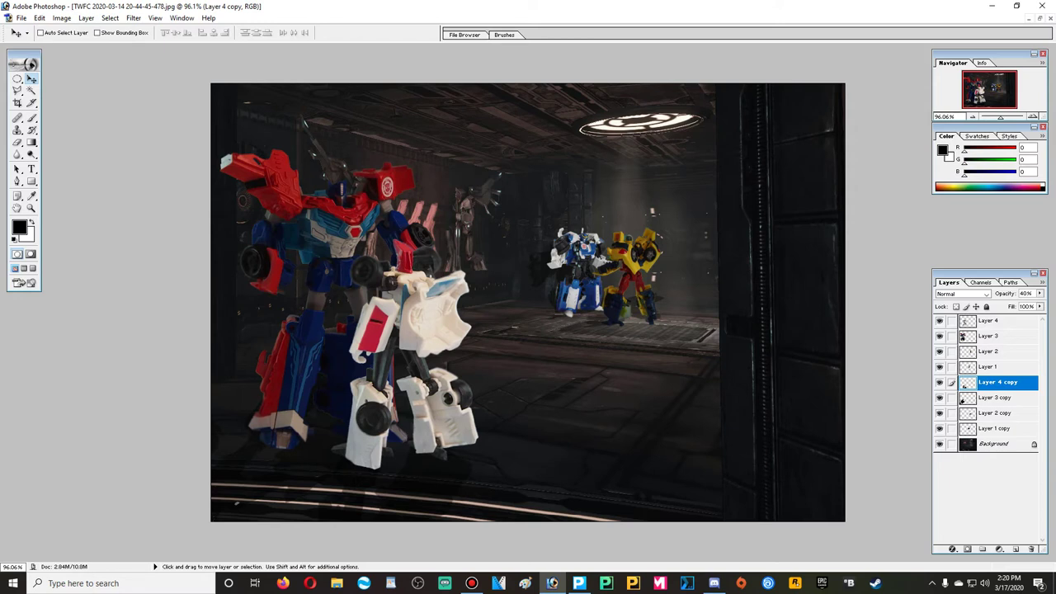
Step: Merge all visible robot and shadow layers into the background
{"action": "left_click", "coordinate": [61, 17]}
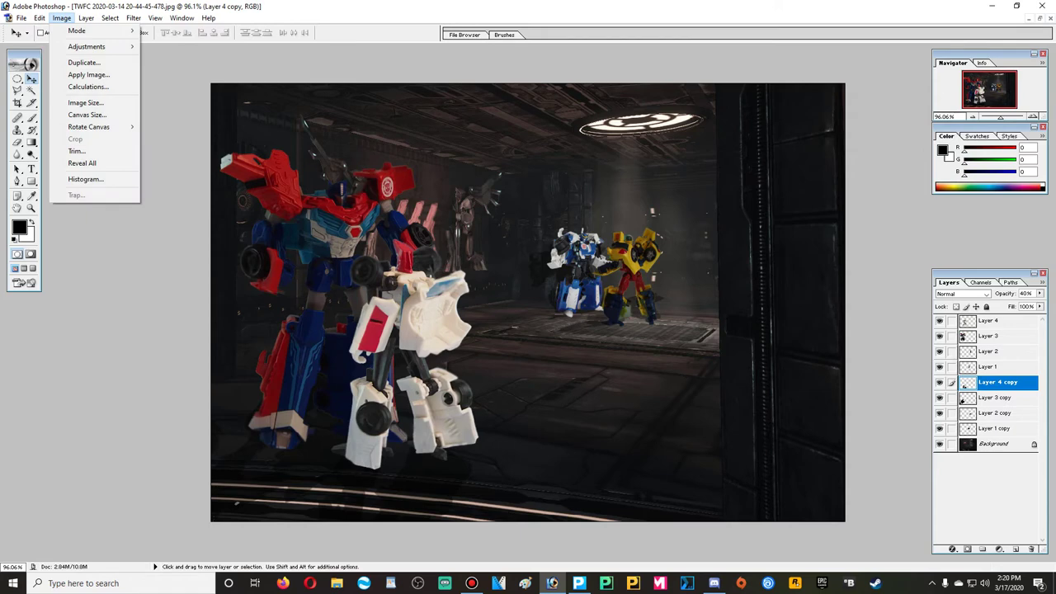
{"action": "key", "text": "Right"}
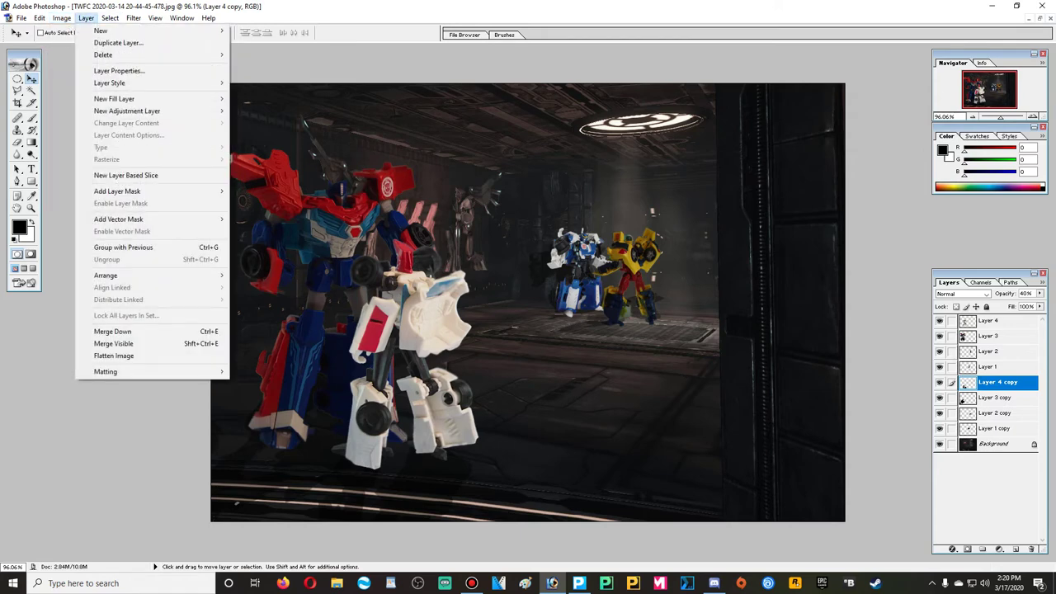
{"action": "left_click", "coordinate": [113, 343]}
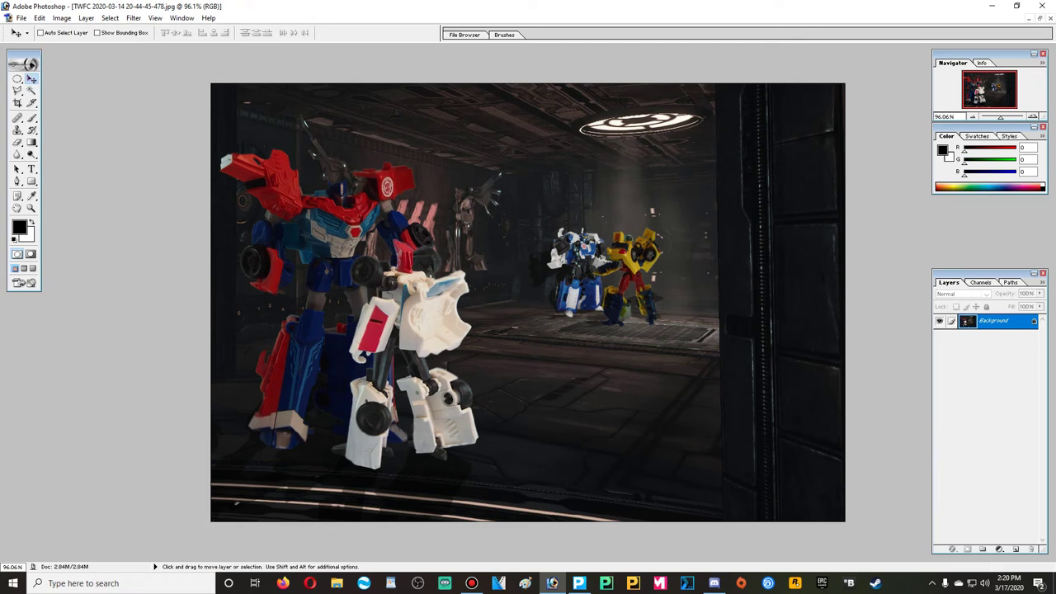
{"action": "key", "text": "Right"}
{"action": "key", "text": "Return"}
Step: Apply the Film Grain filter to the merged scene with grain 1, highlight area 0 and intensity 10
{"action": "left_click", "coordinate": [133, 17]}
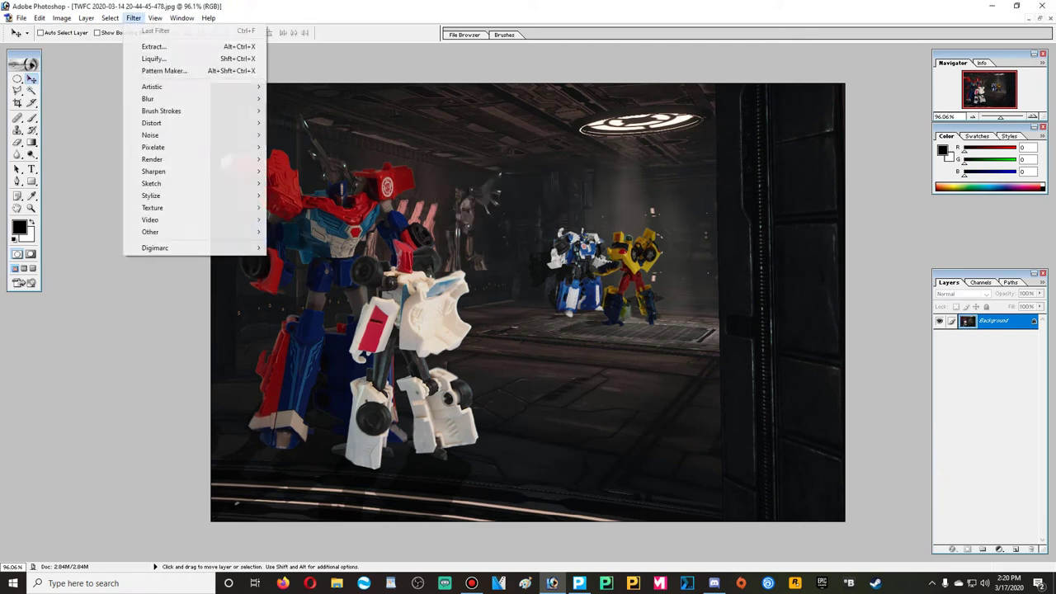
{"action": "mouse_move", "coordinate": [151, 87]}
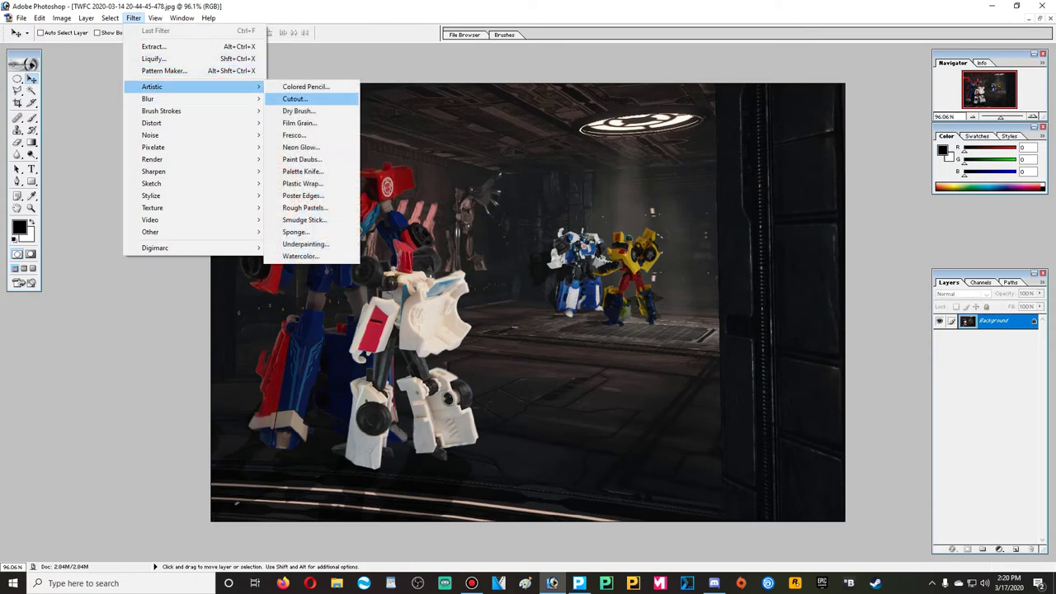
{"action": "key", "text": "Down"}
{"action": "key", "text": "Down"}
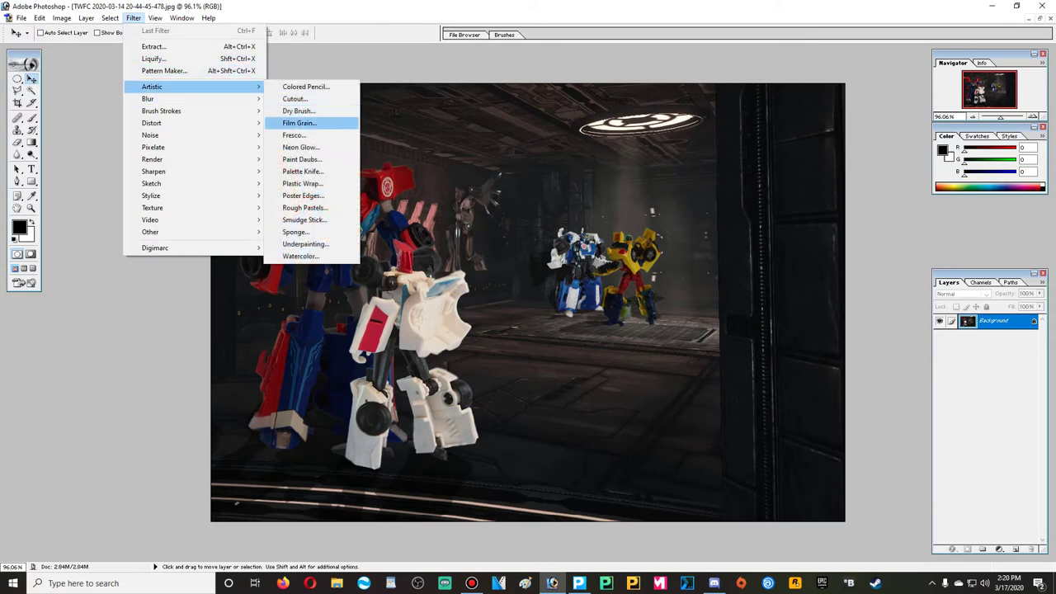
{"action": "key", "text": "Return"}
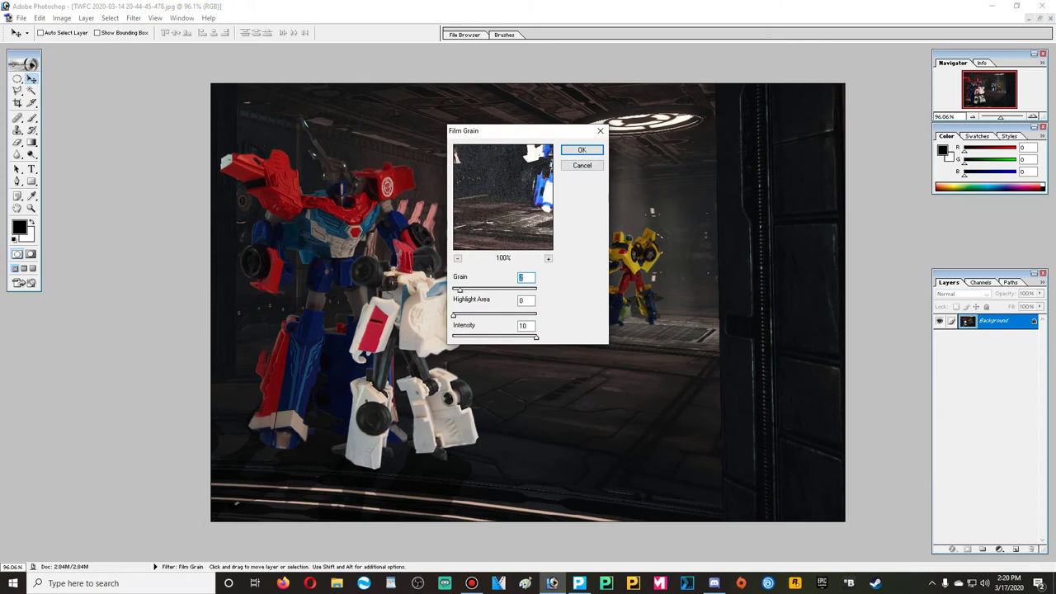
{"action": "key", "text": "Down"}
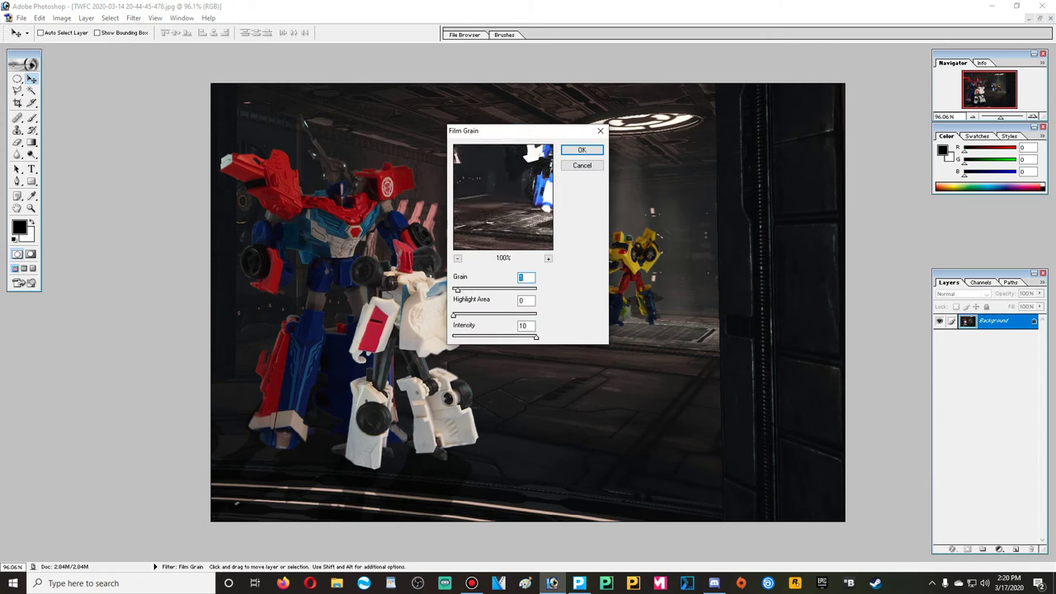
{"action": "key", "text": "Return"}
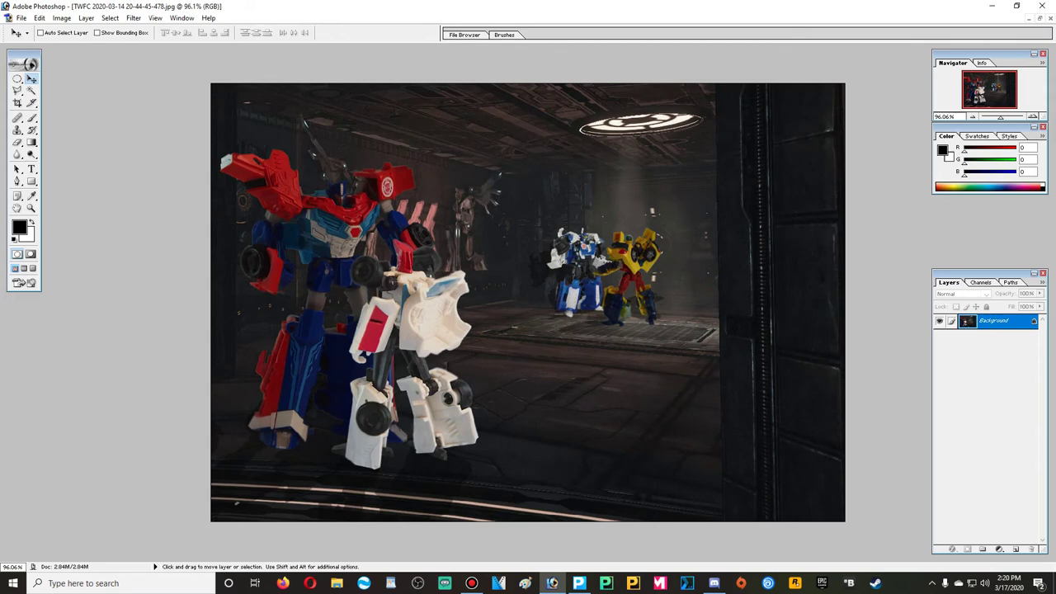
Step: Apply the Paint Daubs filter to the merged scene with brush size 1, a lower sharpness and the Simple brush type
{"action": "left_click", "coordinate": [133, 17]}
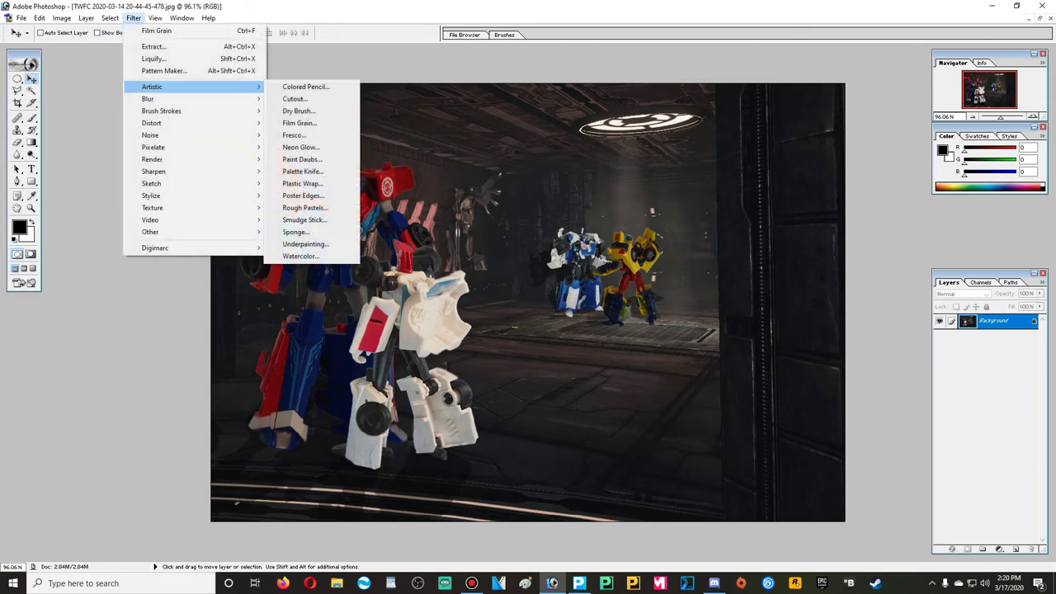
{"action": "key", "text": "Return"}
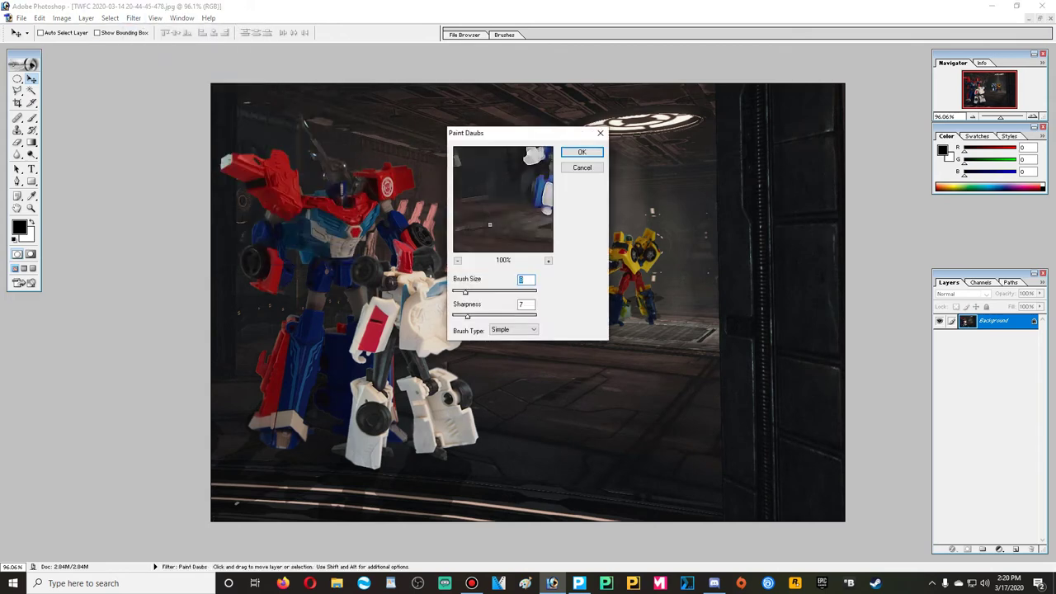
{"action": "type", "text": "1"}
{"action": "left_click_drag", "start_coordinate": [467, 316], "coordinate": [457, 316]}
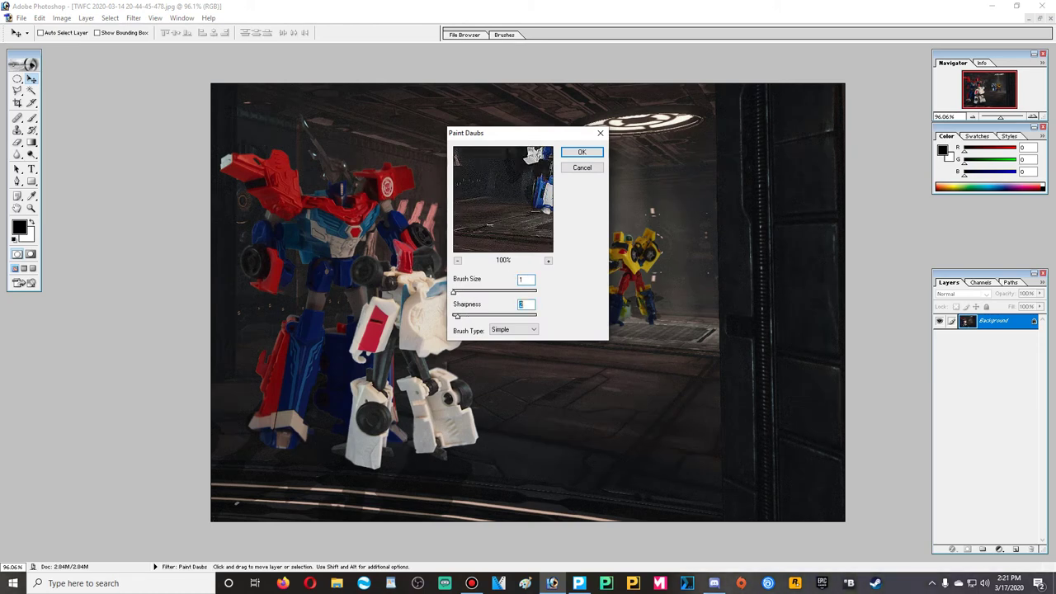
{"action": "key", "text": "Tab"}
{"action": "key", "text": "Return"}
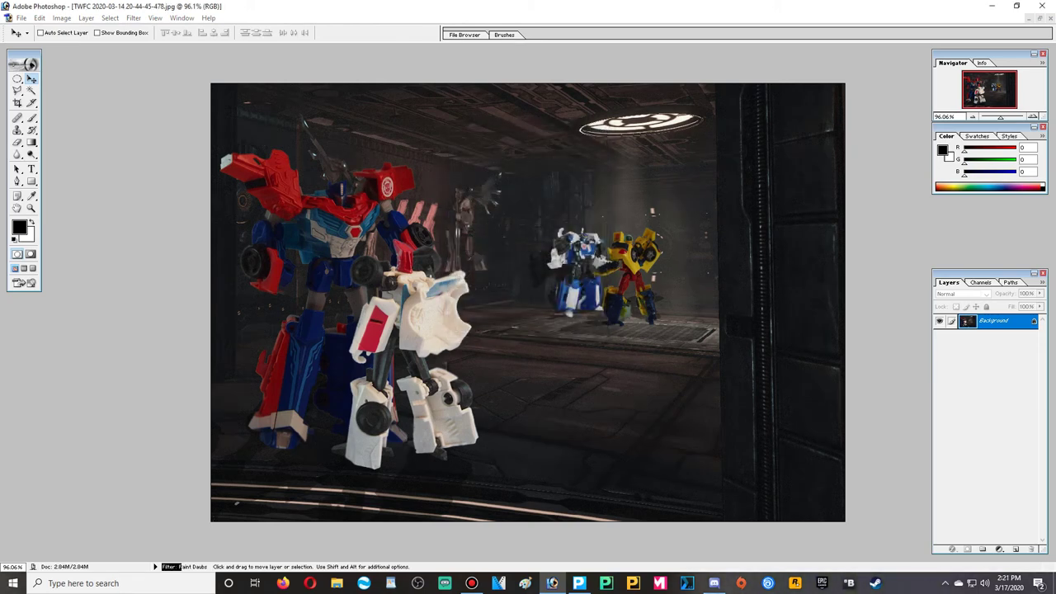
Step: Apply the Accented Edges filter to the scene with edge width 1, edge brightness 25 and smoothness 2
{"action": "key", "text": "alt+t"}
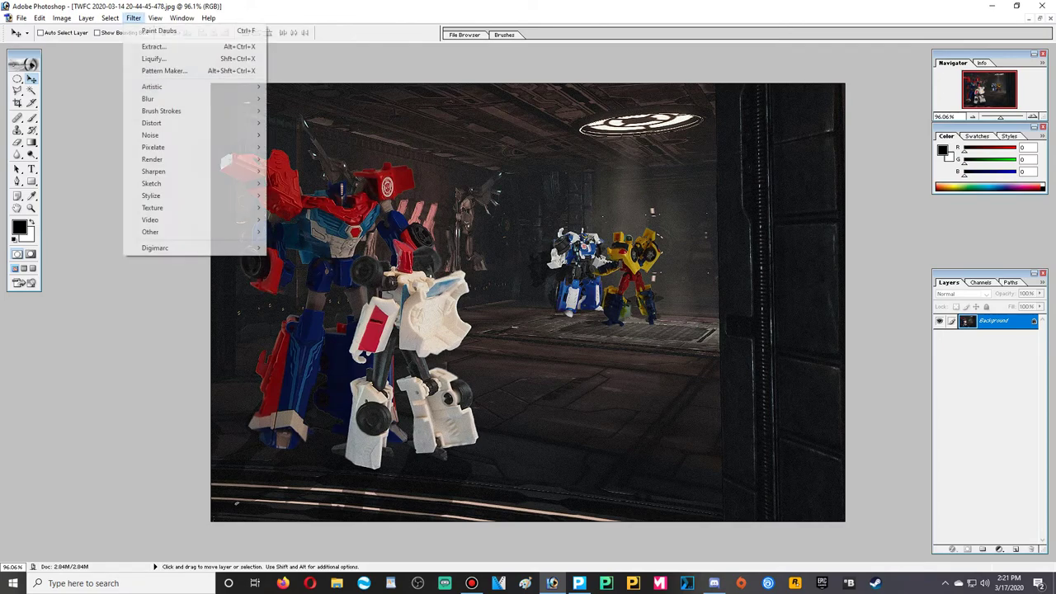
{"action": "key", "text": "Down"}
{"action": "key", "text": "Down"}
{"action": "key", "text": "Down"}
{"action": "key", "text": "Down"}
{"action": "key", "text": "Down"}
{"action": "key", "text": "Down"}
{"action": "key", "text": "Right"}
{"action": "key", "text": "Return"}
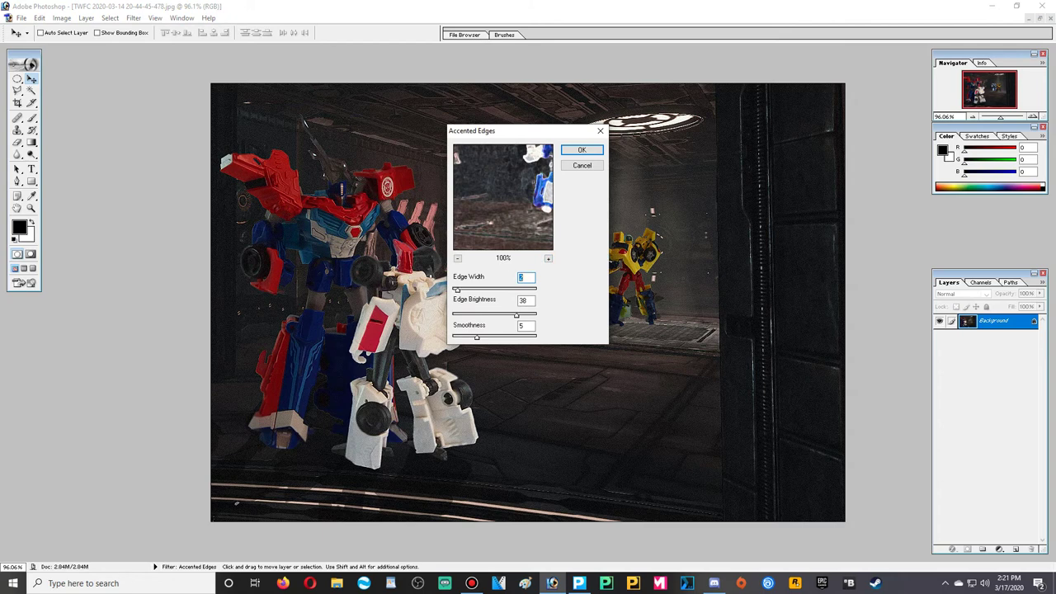
{"action": "type", "text": "1"}
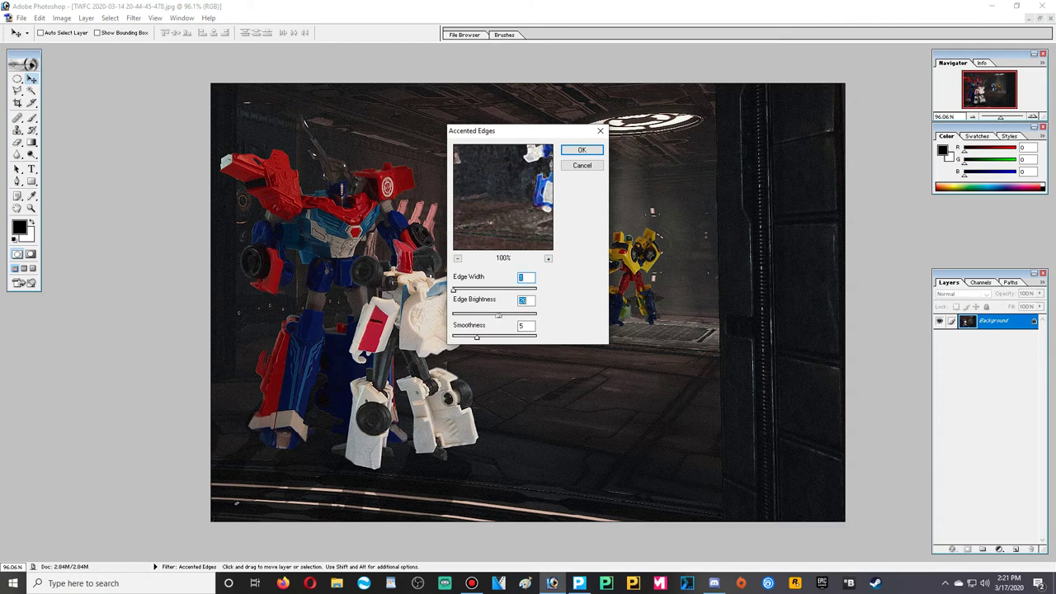
{"action": "key", "text": "Tab"}
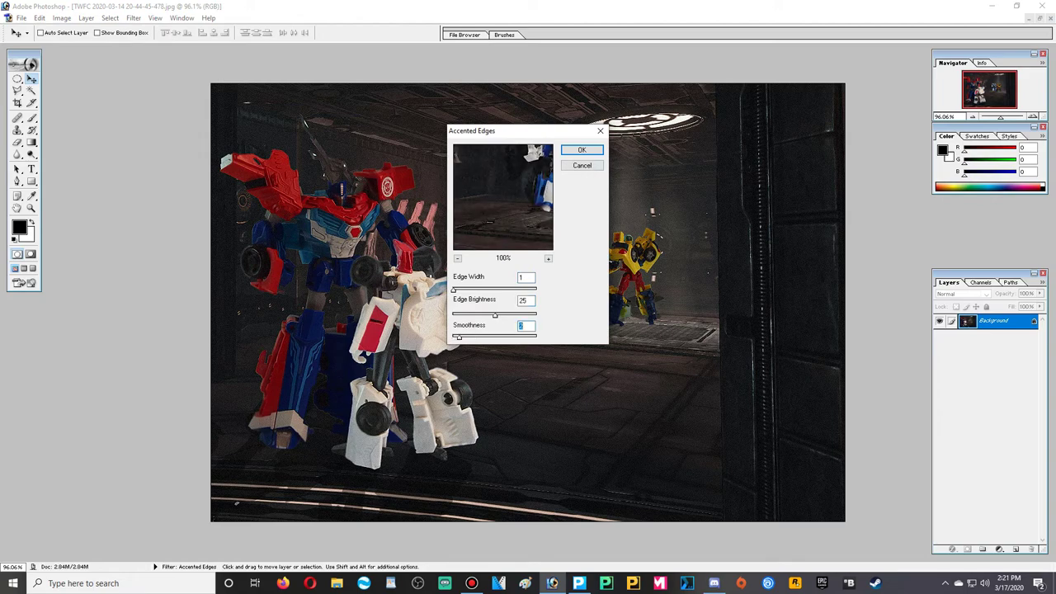
{"action": "key", "text": "Return"}
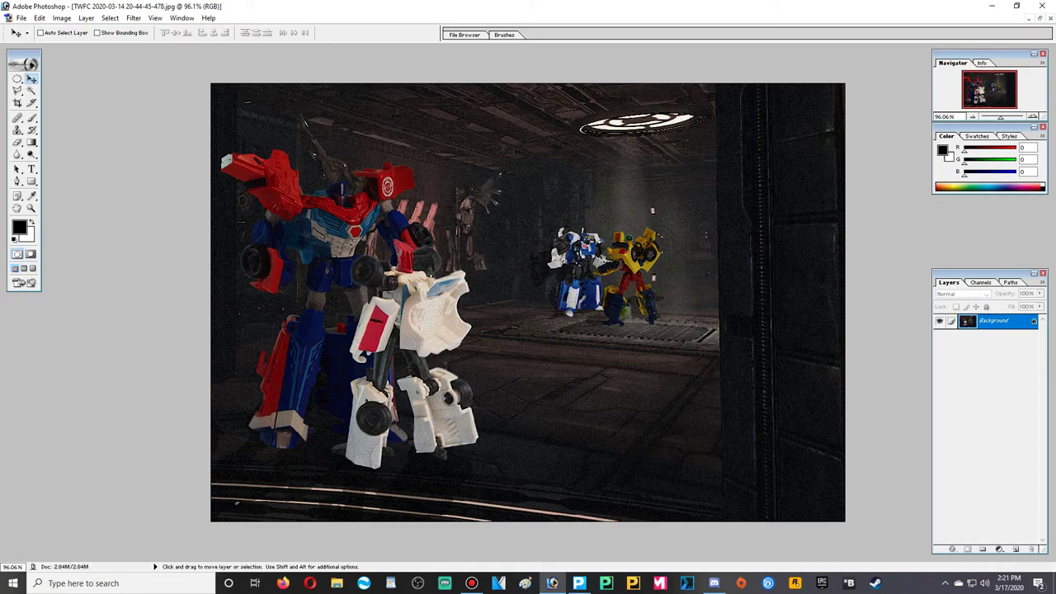
Step: Save the scene as a maximum-quality JPEG named Panel 25 in the Panels (#1) folder on the desktop
{"action": "left_click", "coordinate": [21, 17]}
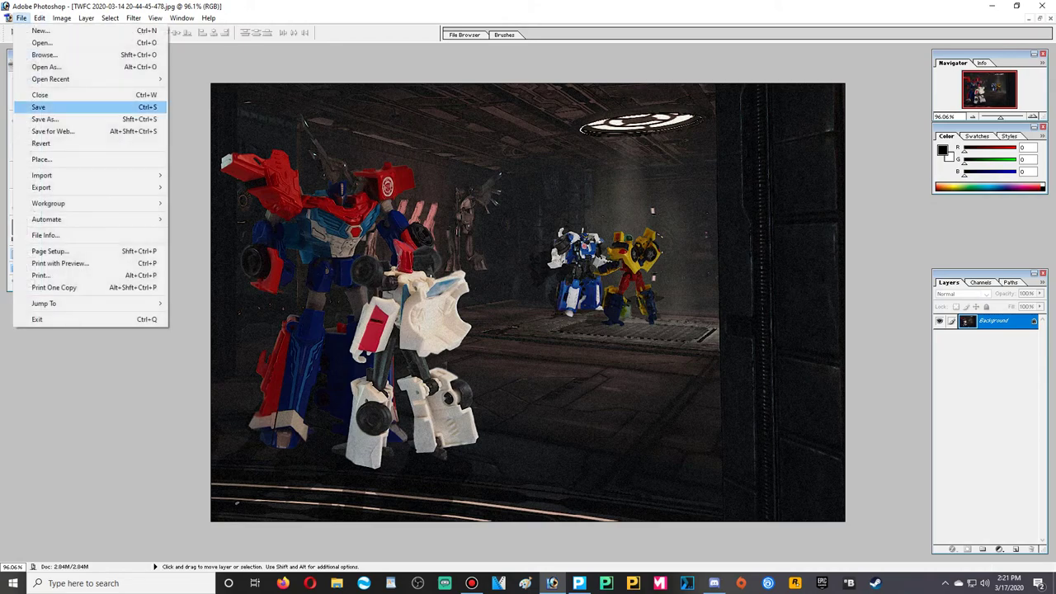
{"action": "left_click", "coordinate": [33, 118]}
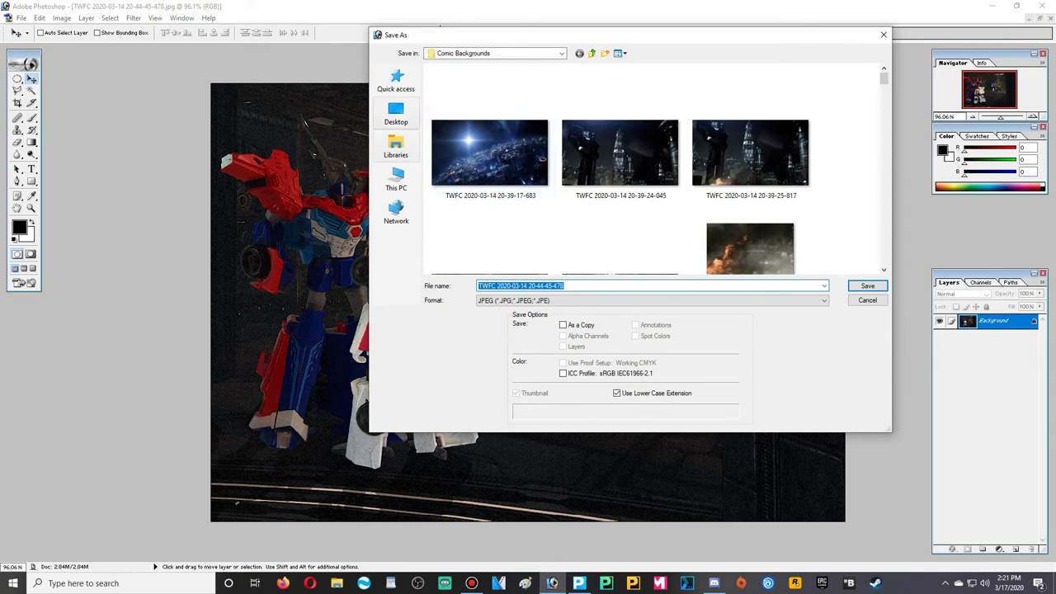
{"action": "left_click", "coordinate": [396, 114]}
{"action": "double_click", "coordinate": [594, 137]}
{"action": "scroll", "coordinate": [627, 165], "scroll_direction": "down", "scroll_amount": 3}
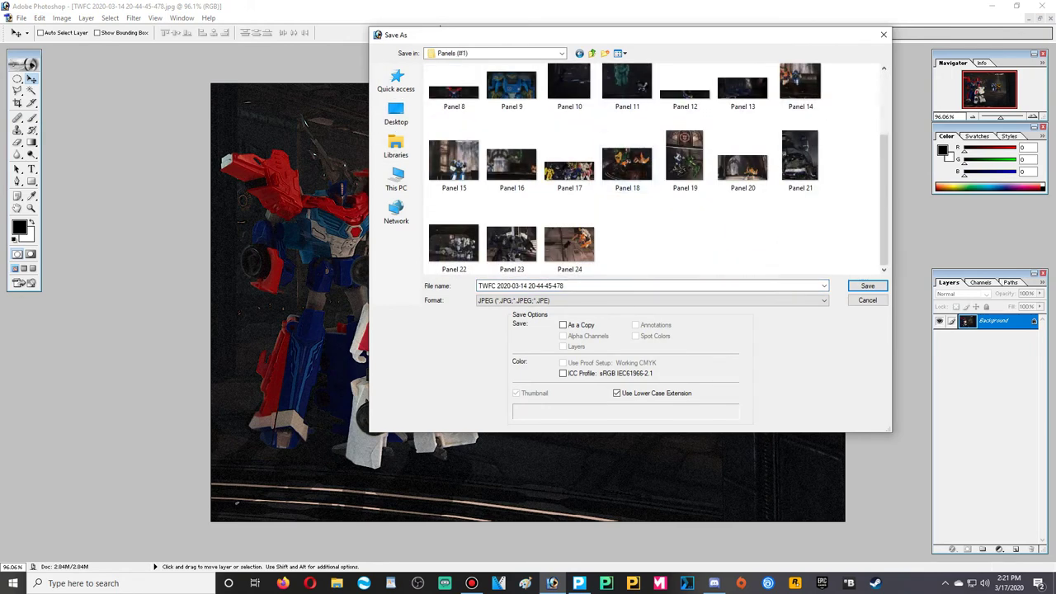
{"action": "type", "text": "Panel 25"}
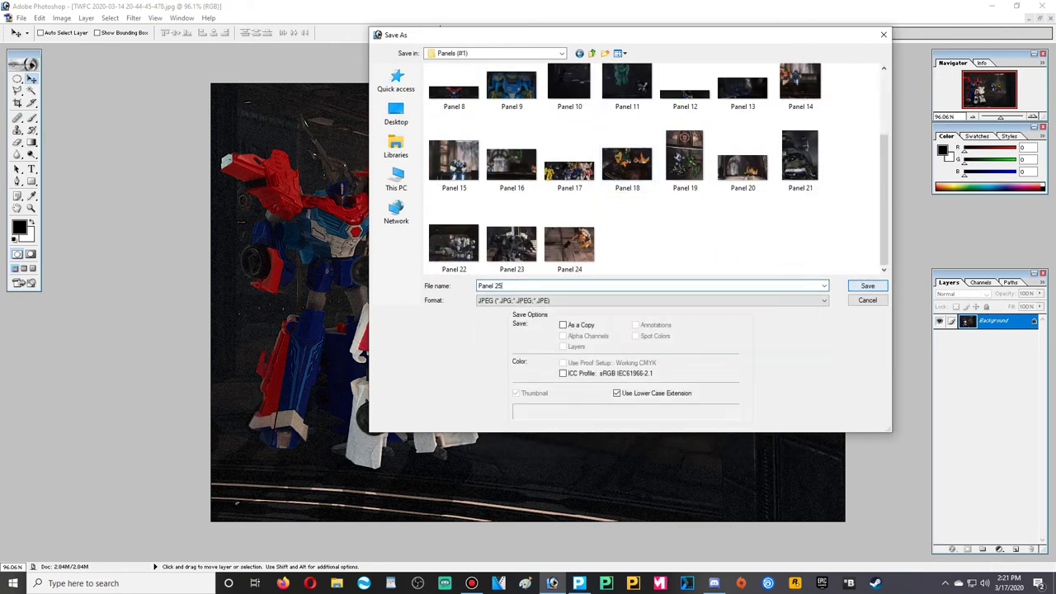
{"action": "key", "text": "Return"}
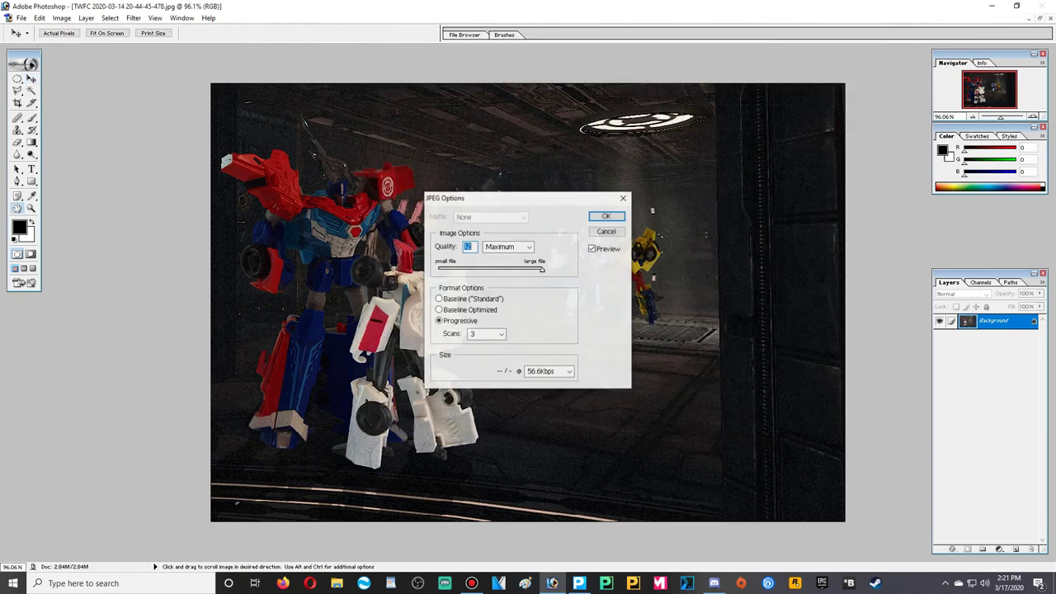
{"action": "key", "text": "Return"}
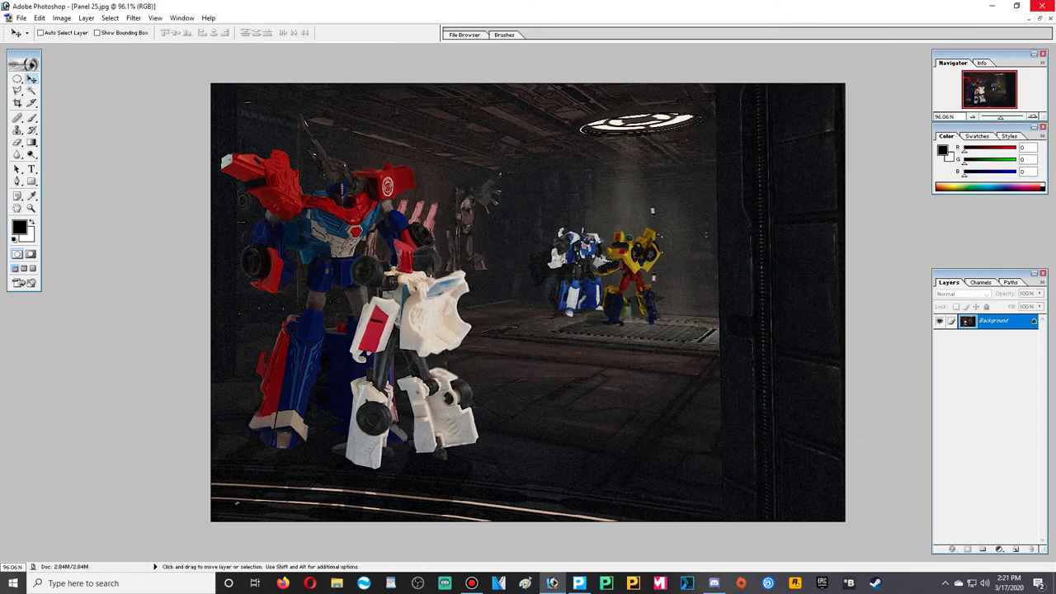
Step: Close the finished panel and all robot cut-out images without saving their changes, and quit Photoshop
{"action": "left_click", "coordinate": [1048, 17]}
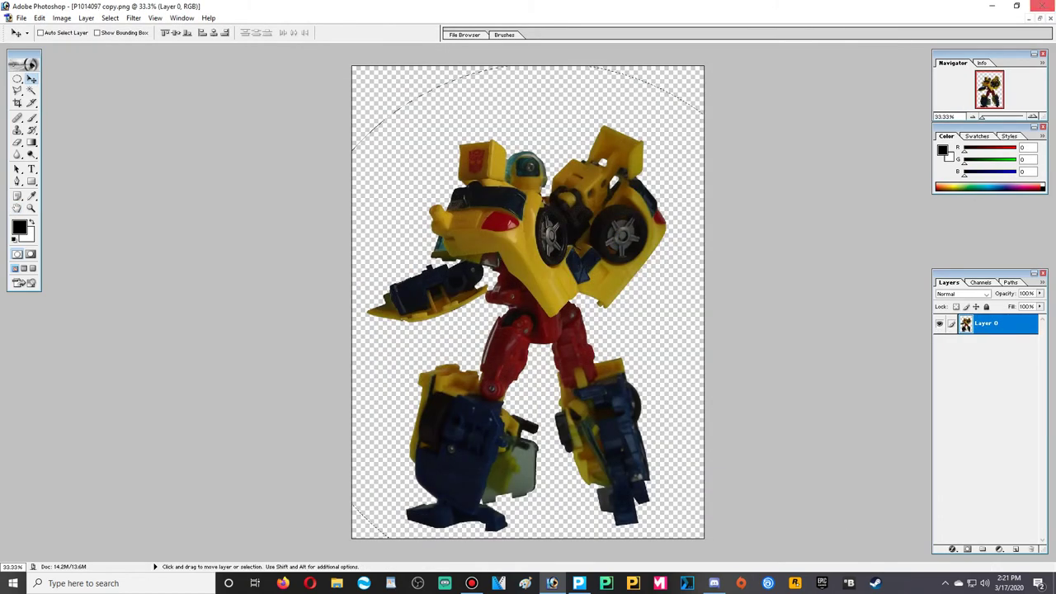
{"action": "left_click", "coordinate": [1040, 17]}
{"action": "left_click", "coordinate": [531, 219]}
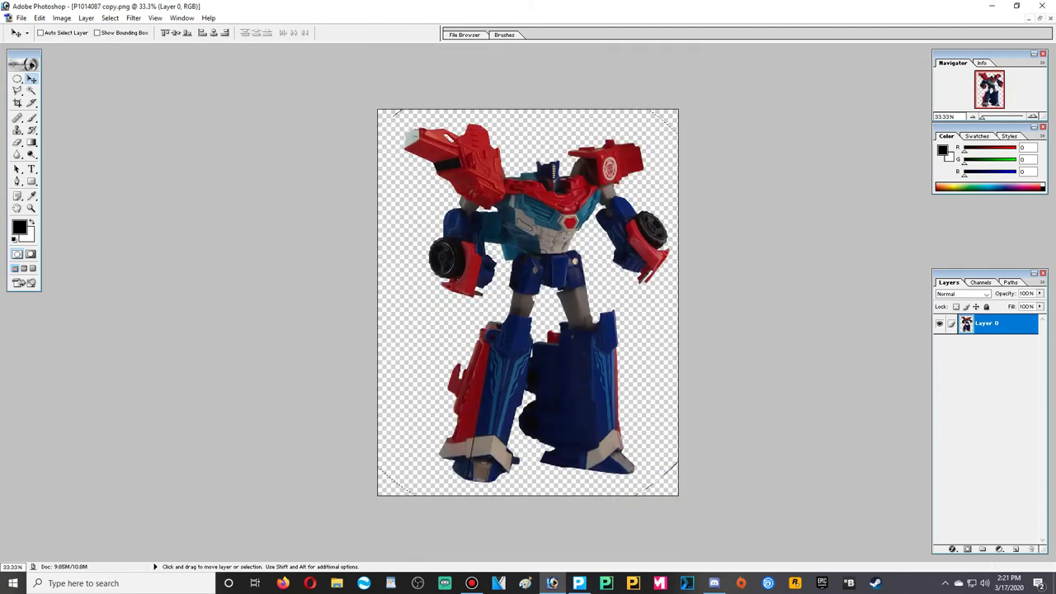
{"action": "key", "text": "ctrl+w"}
{"action": "key", "text": "n"}
{"action": "key", "text": "ctrl+w"}
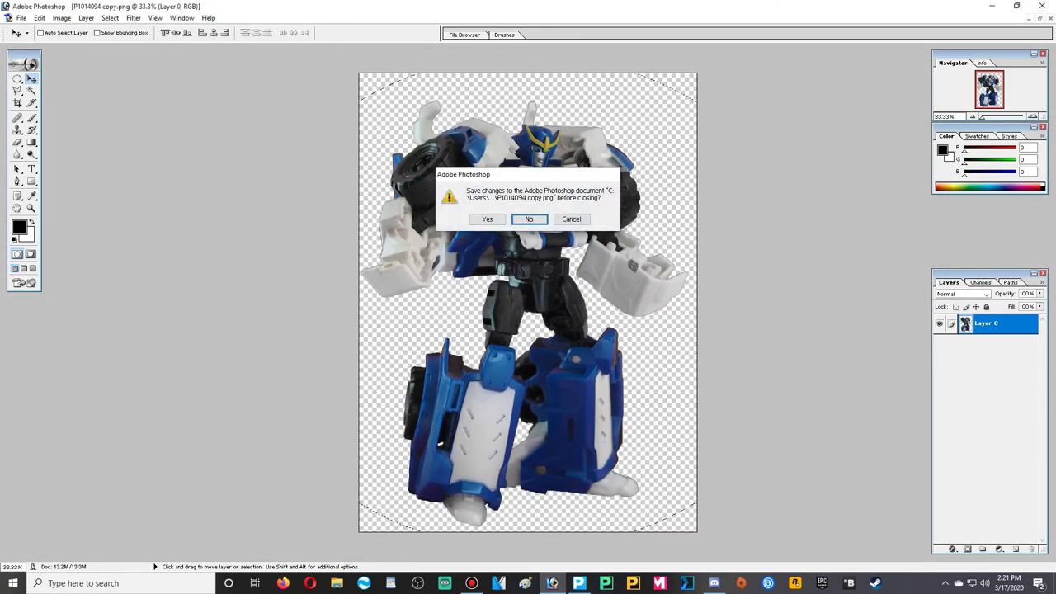
{"action": "key", "text": "Return"}
{"action": "key", "text": "ctrl+w"}
{"action": "key", "text": "Return"}
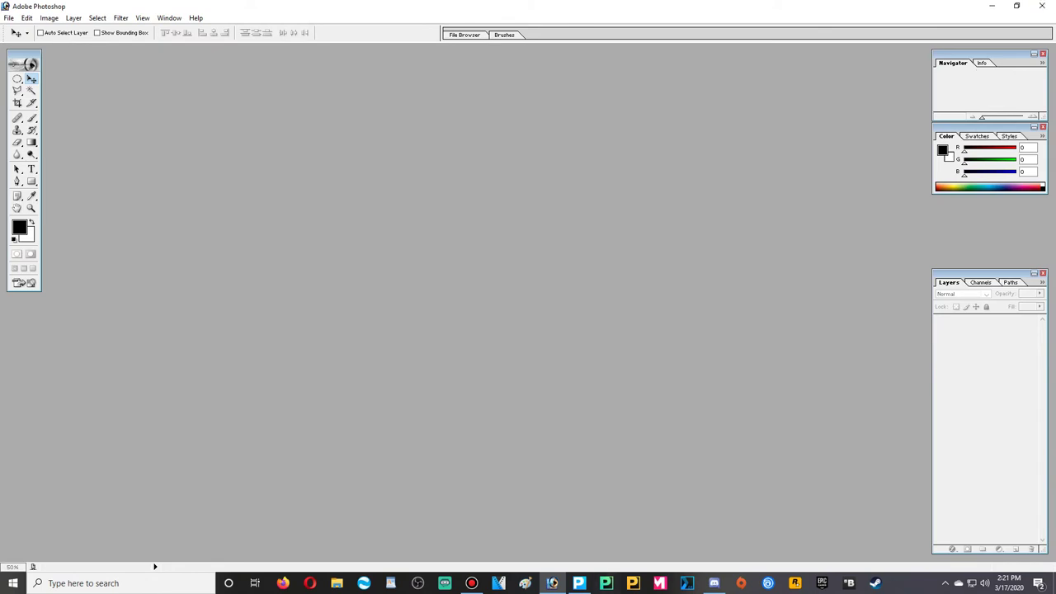
{"action": "left_click", "coordinate": [1041, 5]}
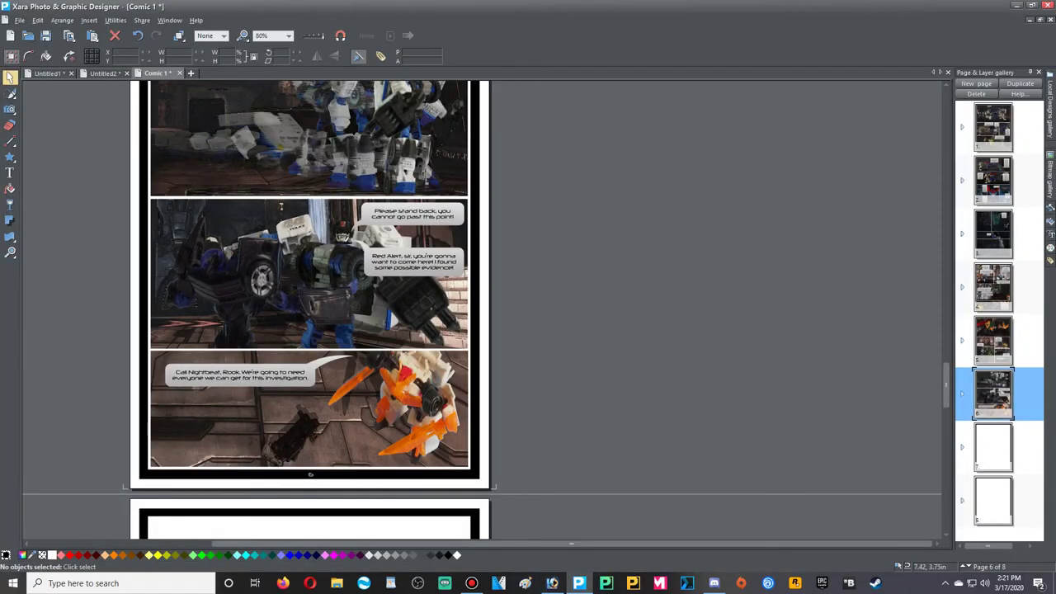
Step: Switch to Xara Photo & Graphic Designer and look through the comic's finished pages from page 1 to the blank page 7
{"action": "scroll", "coordinate": [482, 310], "scroll_direction": "down", "scroll_amount": 2}
{"action": "scroll", "coordinate": [482, 310], "scroll_direction": "up", "scroll_amount": 15}
{"action": "scroll", "coordinate": [309, 310], "scroll_direction": "up", "scroll_amount": 10}
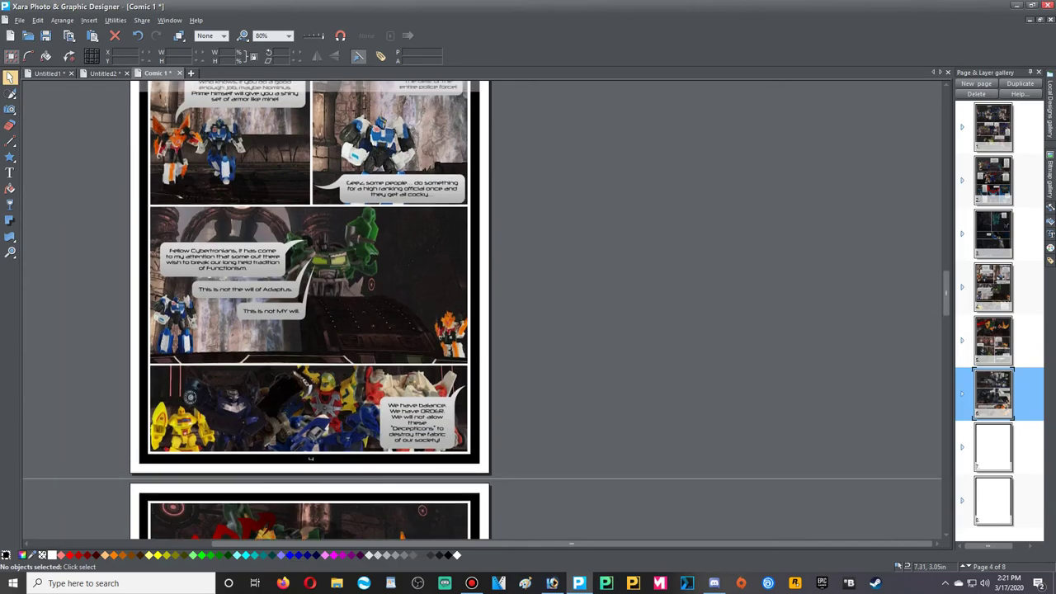
{"action": "scroll", "coordinate": [310, 309], "scroll_direction": "up", "scroll_amount": 10}
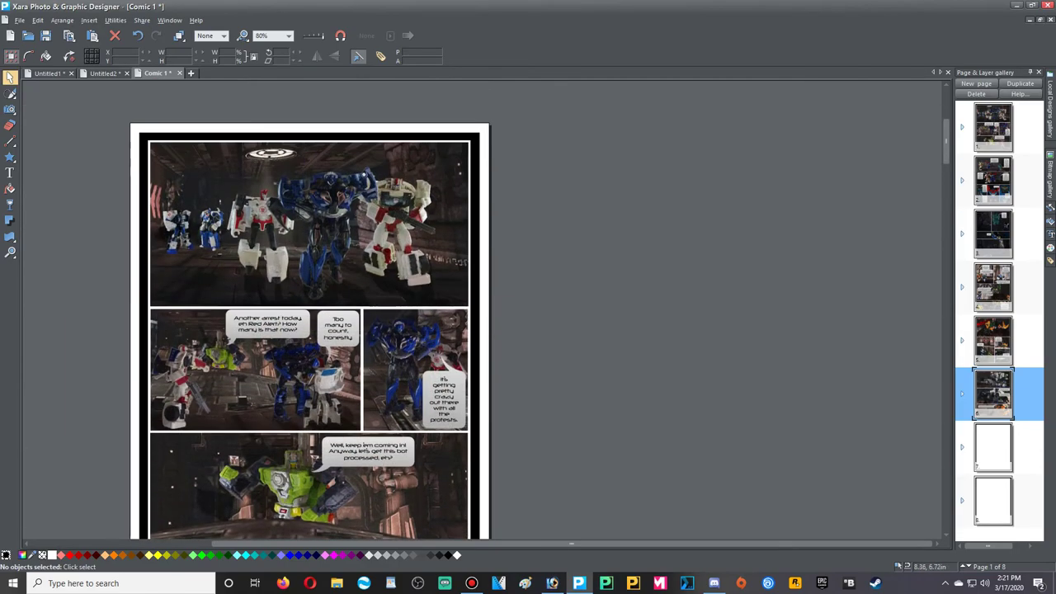
{"action": "scroll", "coordinate": [309, 453], "scroll_direction": "down", "scroll_amount": 5}
{"action": "scroll", "coordinate": [310, 453], "scroll_direction": "down", "scroll_amount": 10}
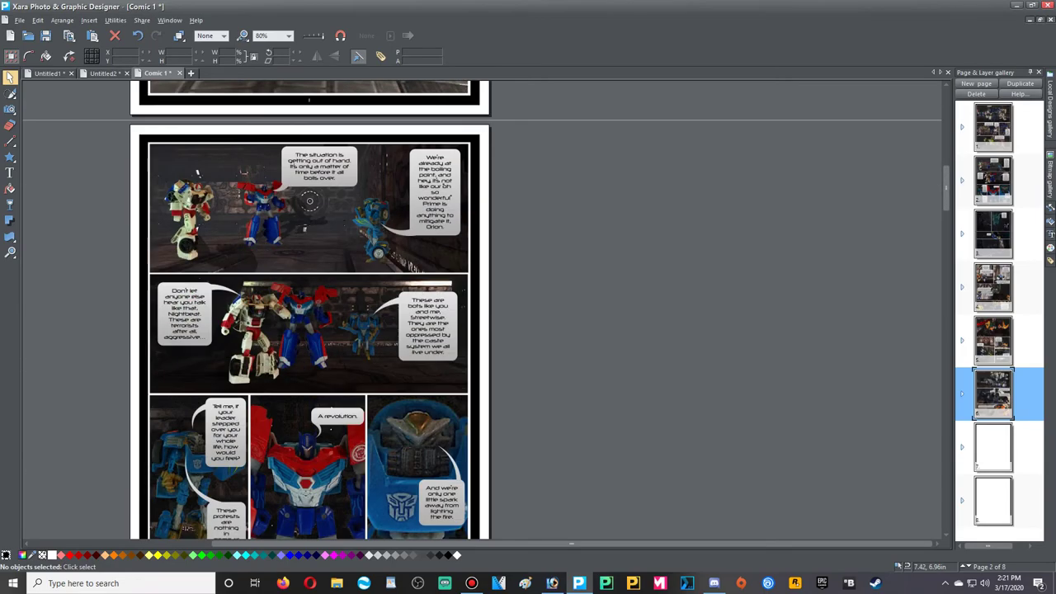
{"action": "scroll", "coordinate": [309, 309], "scroll_direction": "down", "scroll_amount": 20}
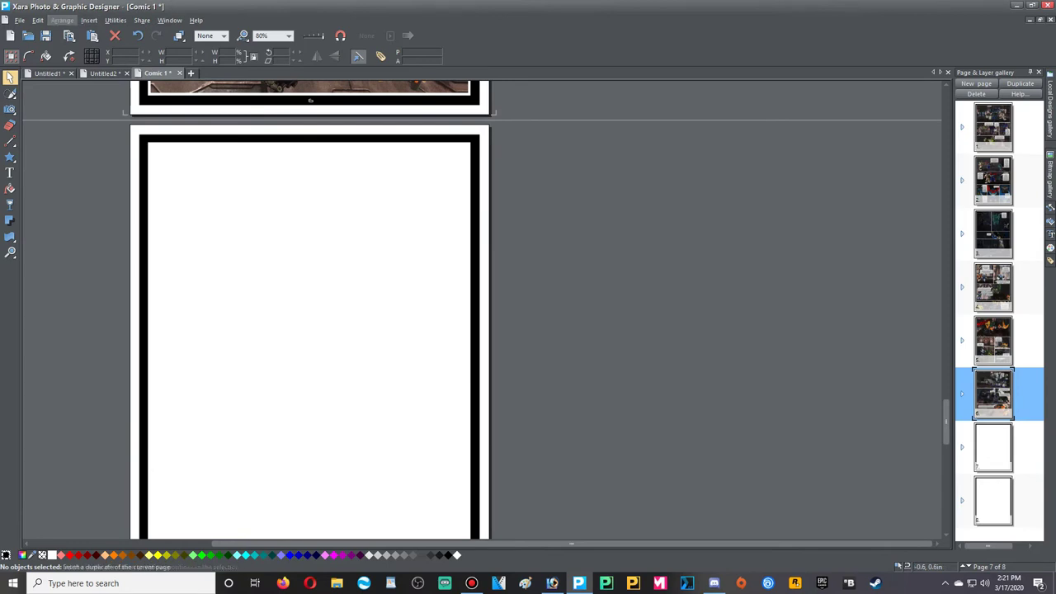
Step: Import the image Panel 25 from the Panels (#1) folder into the comic document
{"action": "left_click", "coordinate": [89, 20]}
{"action": "mouse_move", "coordinate": [107, 50]}
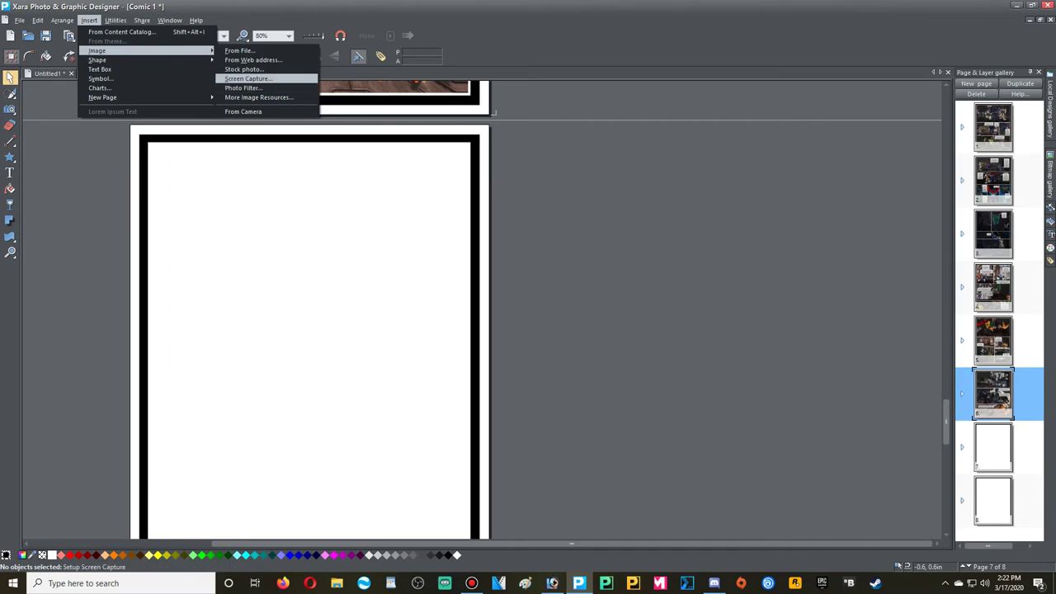
{"action": "left_click", "coordinate": [240, 50]}
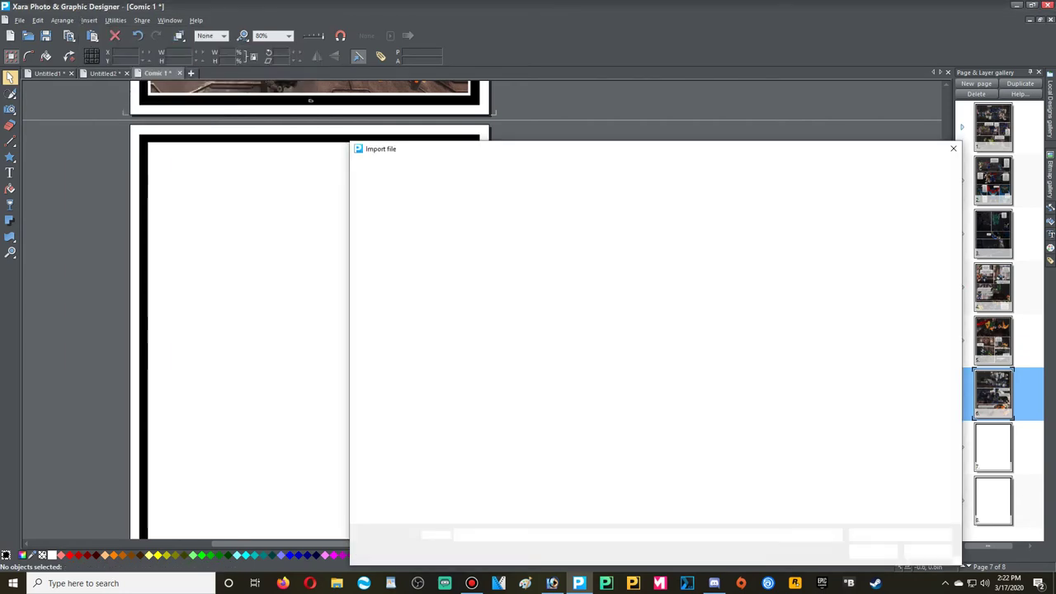
{"action": "left_click", "coordinate": [474, 401]}
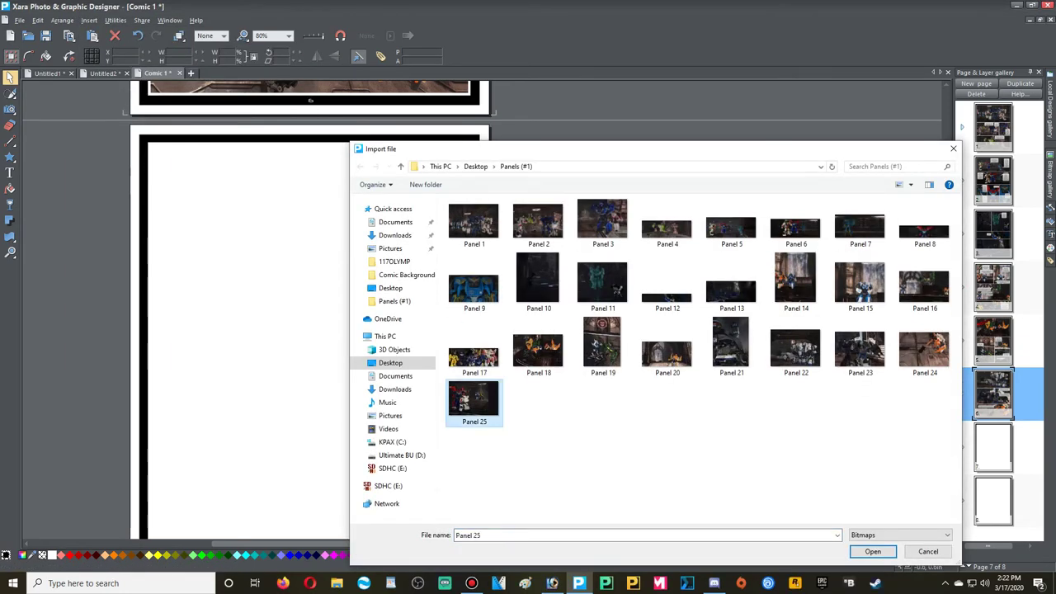
{"action": "left_click", "coordinate": [871, 551]}
{"action": "scroll", "coordinate": [482, 165], "scroll_direction": "down", "scroll_amount": 1}
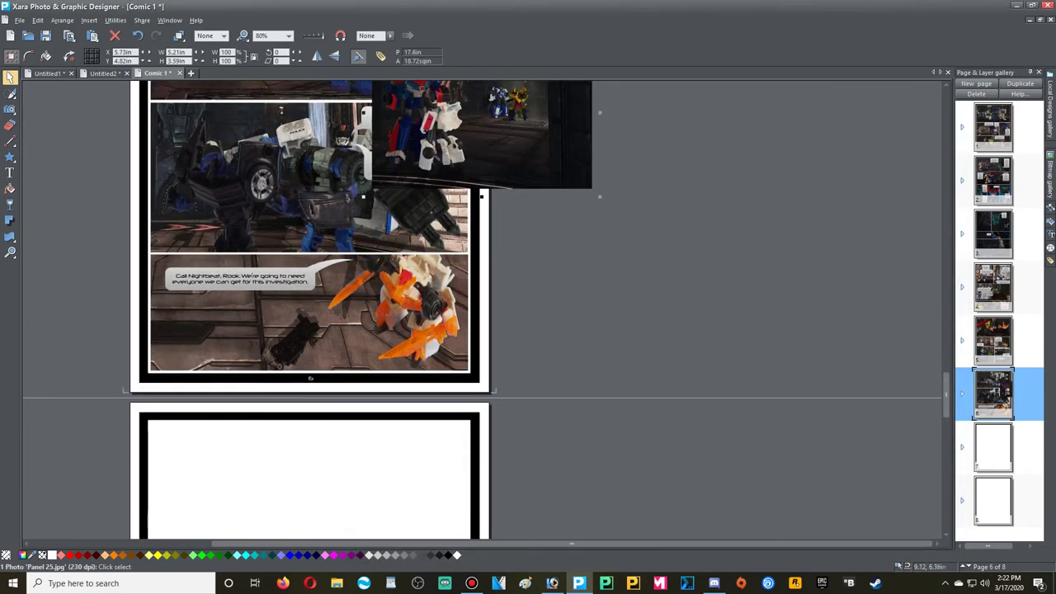
Step: Place the Panel 25 image just inside the upper-left corner of page 7's black frame, at X 0.49 in and Y 6.94 in
{"action": "left_click_drag", "start_coordinate": [481, 124], "coordinate": [267, 498]}
{"action": "scroll", "coordinate": [267, 495], "scroll_direction": "down", "scroll_amount": 5}
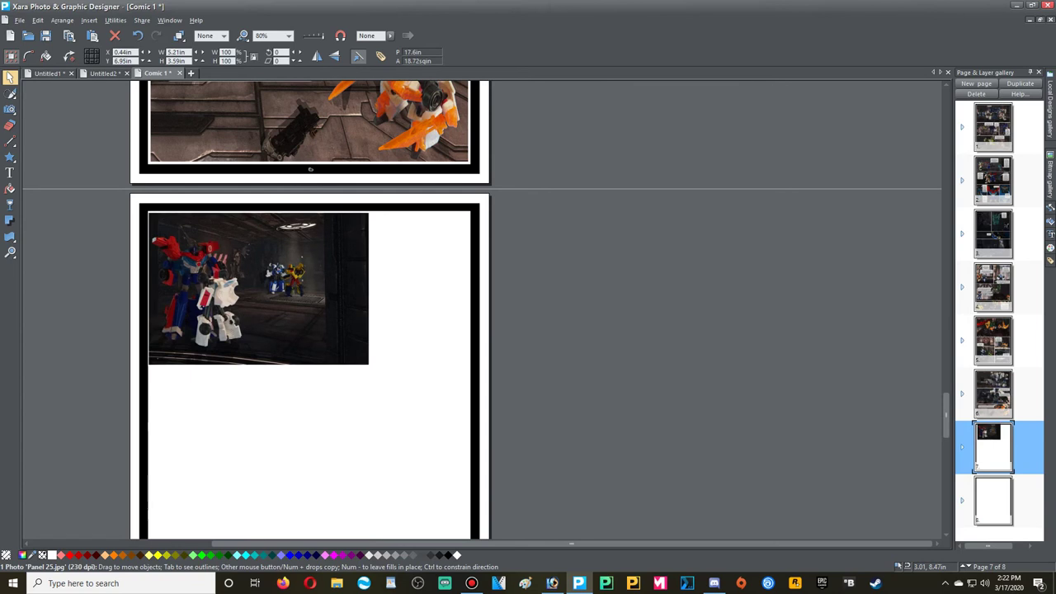
{"action": "key", "text": "Right"}
{"action": "key", "text": "Right"}
{"action": "key", "text": "Right"}
{"action": "key", "text": "Down"}
{"action": "key", "text": "Right"}
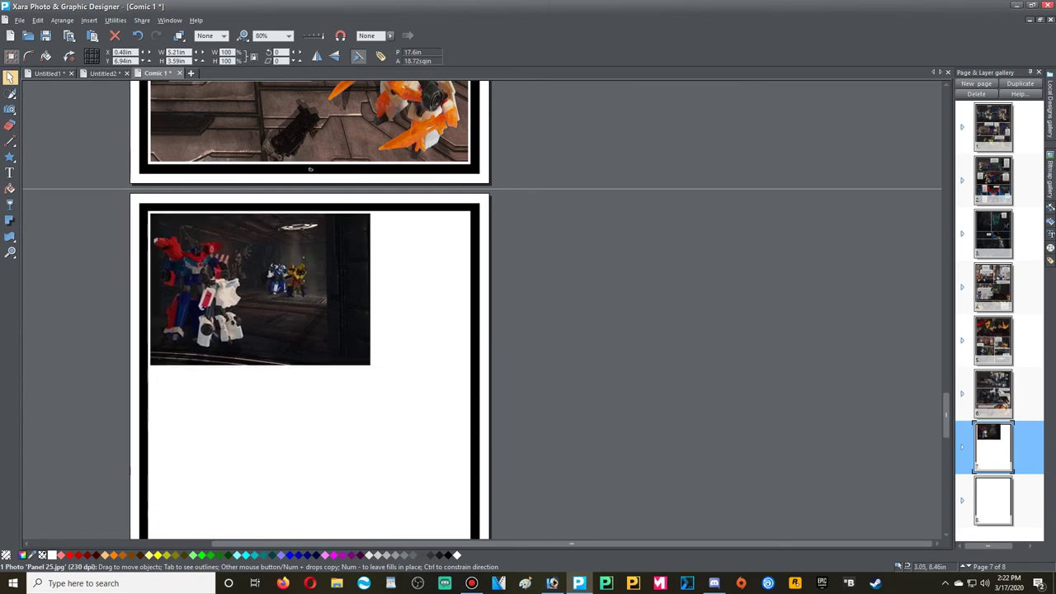
{"action": "left_click_drag", "start_coordinate": [259, 301], "coordinate": [259, 301]}
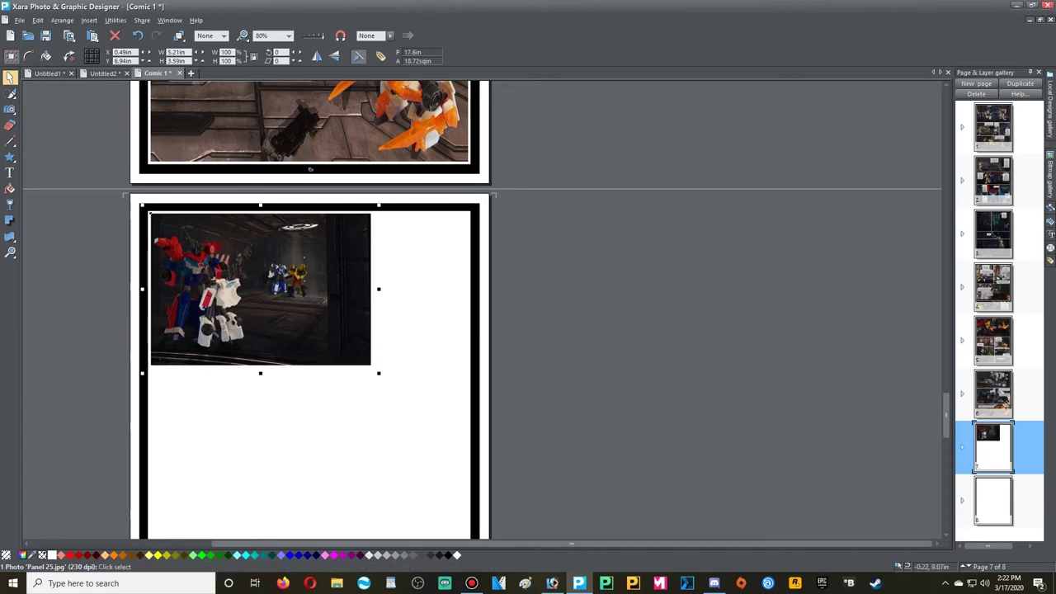
Step: Extend the Panel 25 image slightly at its upper-left corner to X 0.48 in, making it 5.22 in wide
{"action": "left_click", "coordinate": [120, 275]}
{"action": "scroll", "coordinate": [141, 394], "scroll_direction": "up", "scroll_amount": 2}
{"action": "scroll", "coordinate": [141, 394], "scroll_direction": "up", "scroll_amount": 3}
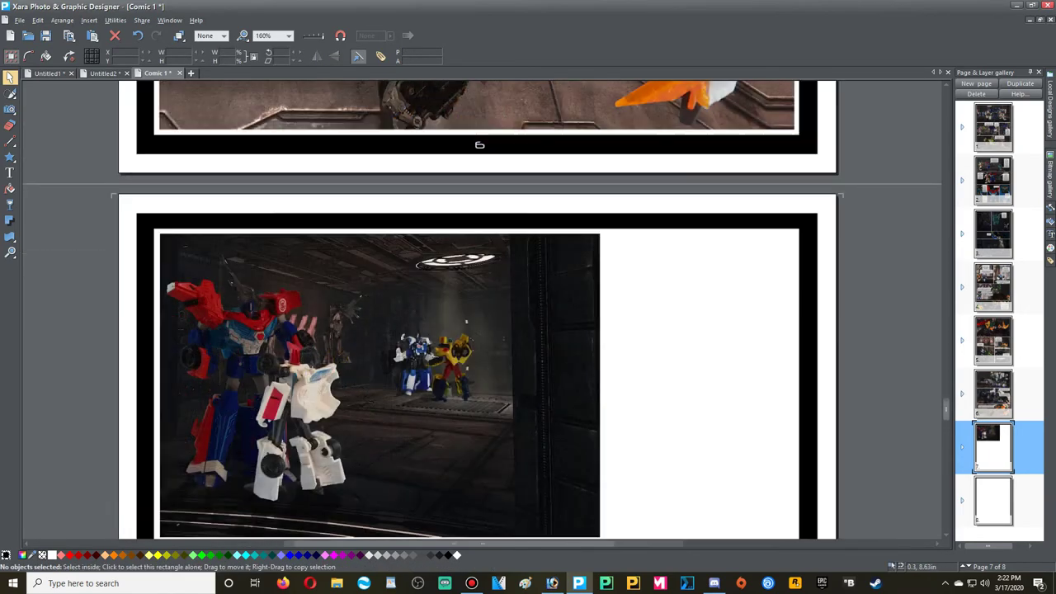
{"action": "scroll", "coordinate": [144, 394], "scroll_direction": "up", "scroll_amount": 1}
{"action": "scroll", "coordinate": [179, 384], "scroll_direction": "down", "scroll_amount": 2}
{"action": "scroll", "coordinate": [179, 383], "scroll_direction": "up", "scroll_amount": 3}
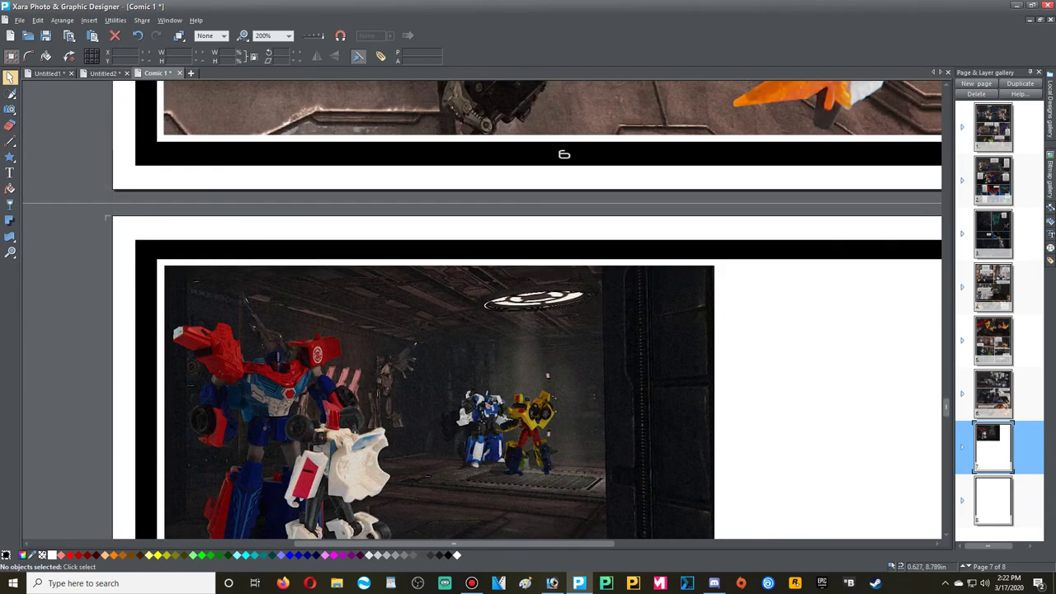
{"action": "left_click", "coordinate": [162, 265]}
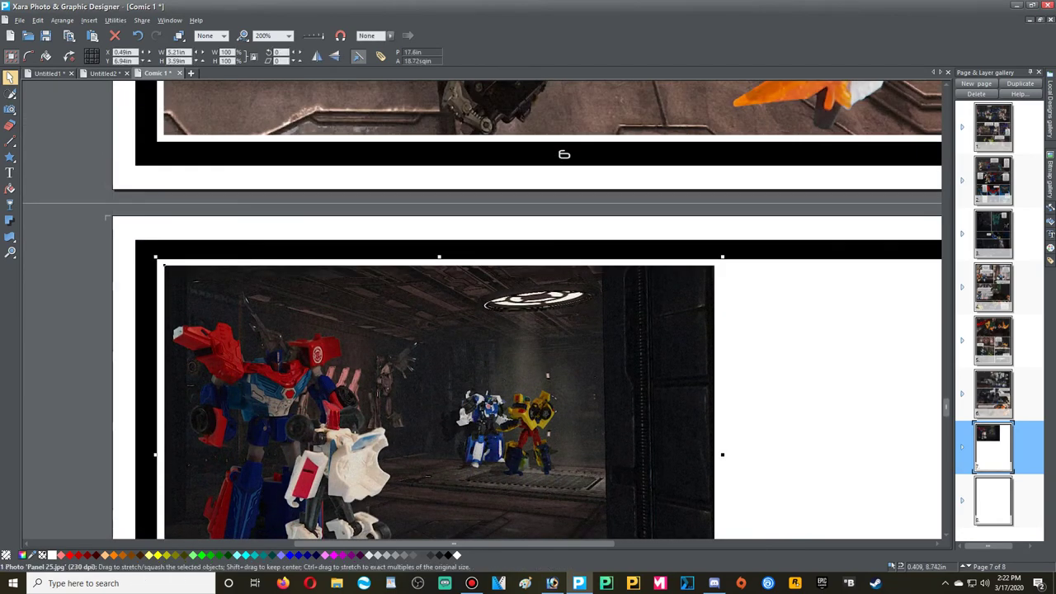
{"action": "left_click_drag", "start_coordinate": [164, 266], "coordinate": [163, 265]}
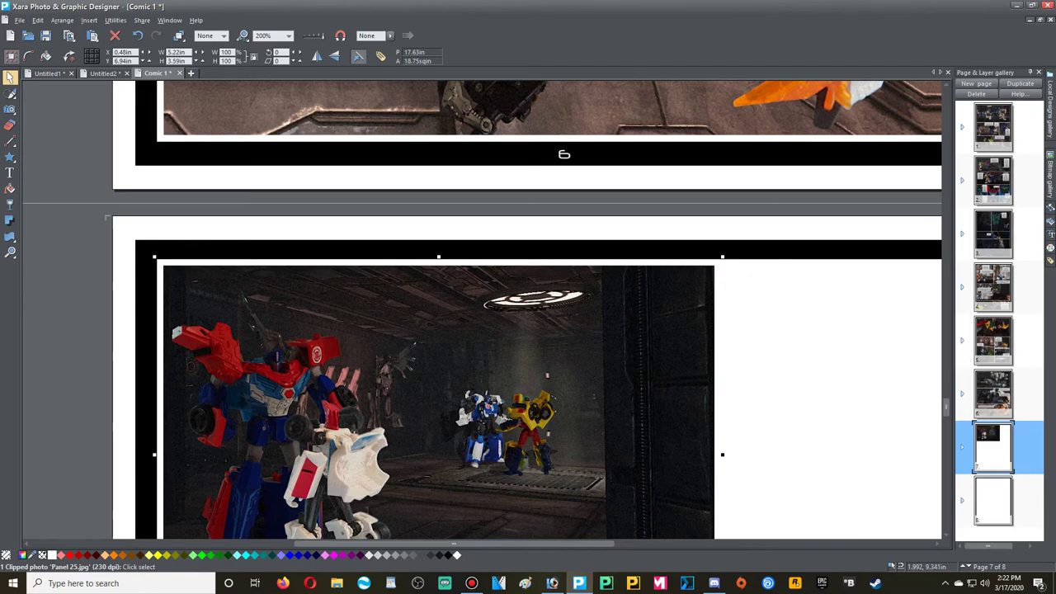
Step: Crop the right side of the Panel 25 image so it fills about half the width of page 7's frame
{"action": "scroll", "coordinate": [564, 154], "scroll_direction": "down", "scroll_amount": 3}
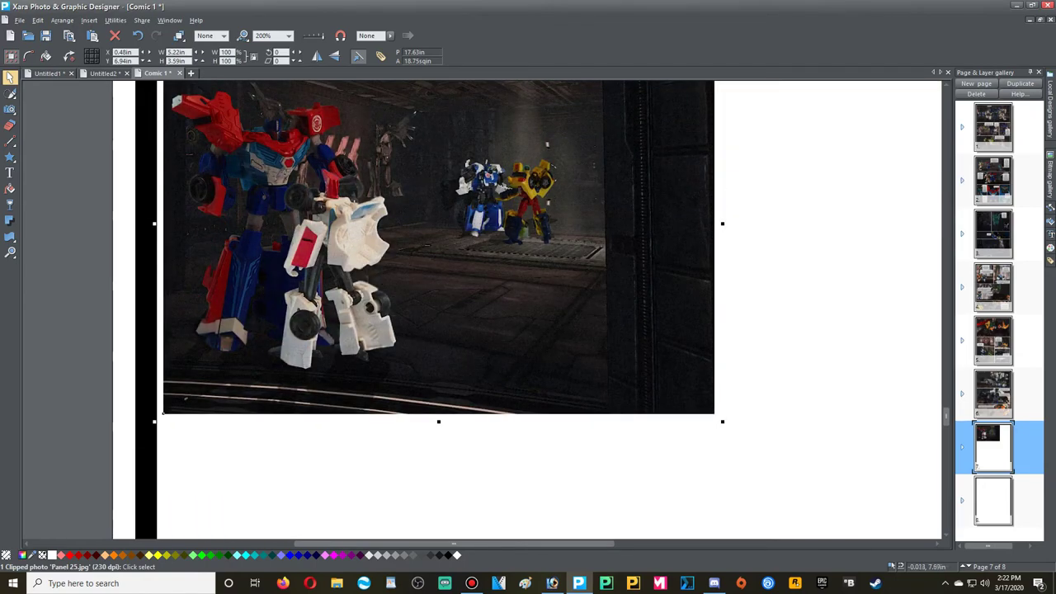
{"action": "key", "text": "Escape"}
{"action": "scroll", "coordinate": [560, 419], "scroll_direction": "up", "scroll_amount": 1}
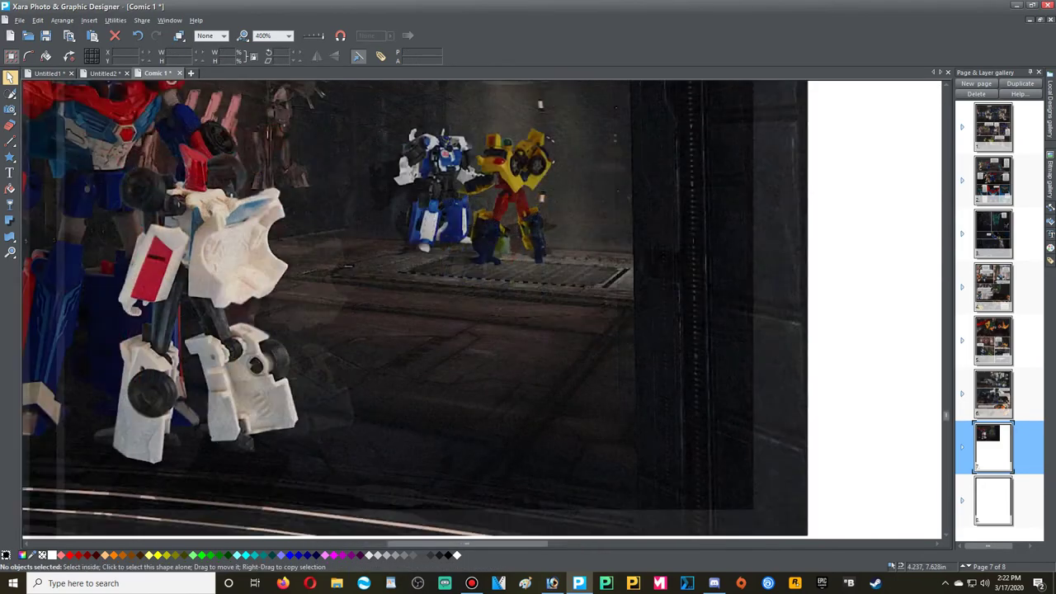
{"action": "scroll", "coordinate": [560, 419], "scroll_direction": "down", "scroll_amount": 2}
{"action": "double_click", "coordinate": [583, 416]}
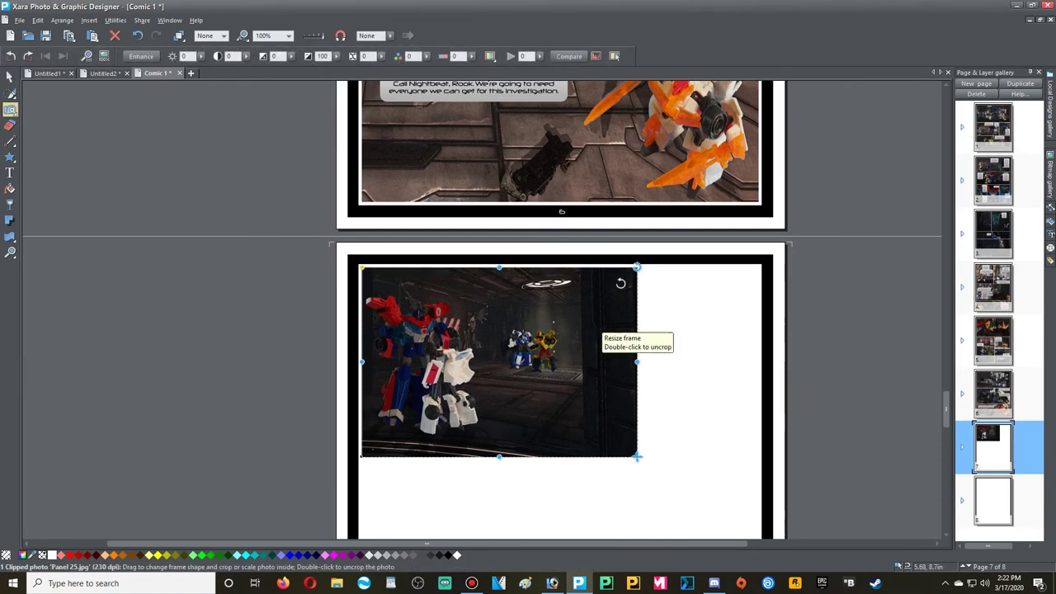
{"action": "left_click_drag", "start_coordinate": [636, 456], "coordinate": [559, 456]}
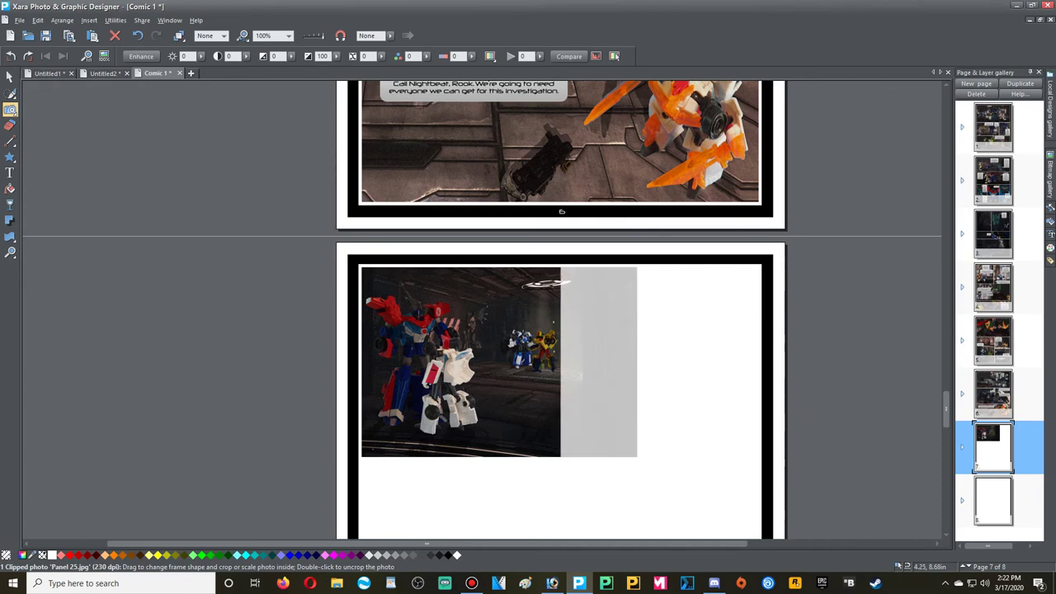
{"action": "left_click_drag", "start_coordinate": [559, 456], "coordinate": [560, 456]}
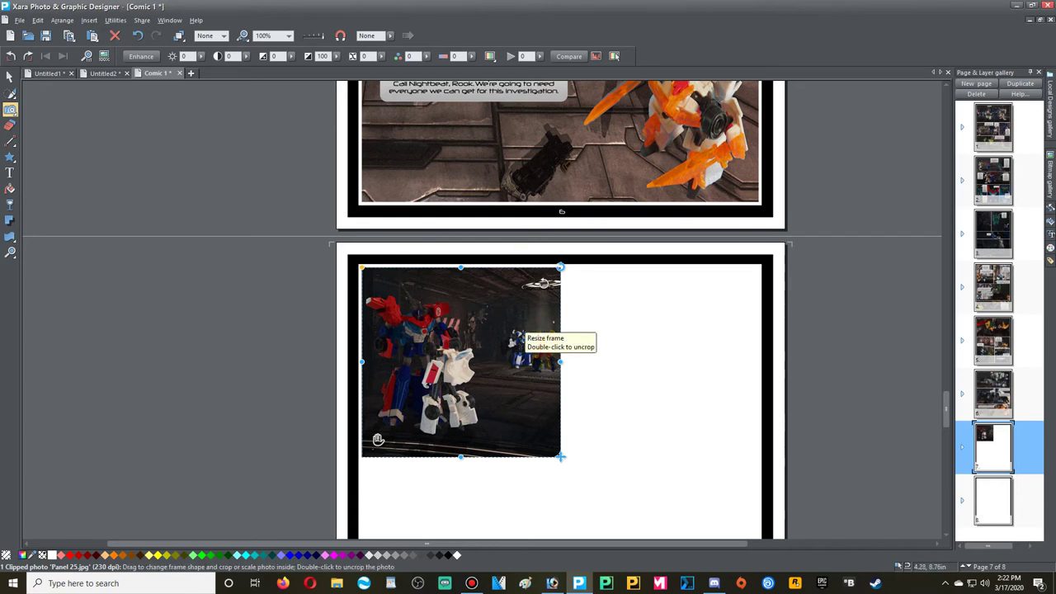
{"action": "left_click_drag", "start_coordinate": [560, 456], "coordinate": [562, 456]}
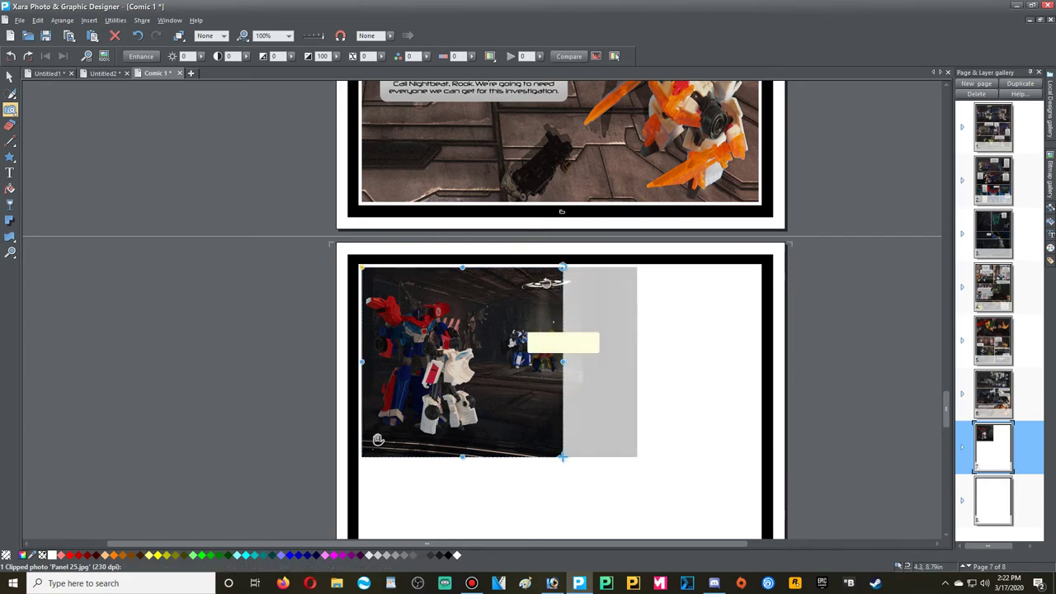
{"action": "left_click_drag", "start_coordinate": [563, 361], "coordinate": [562, 361]}
{"action": "left_click", "coordinate": [627, 421]}
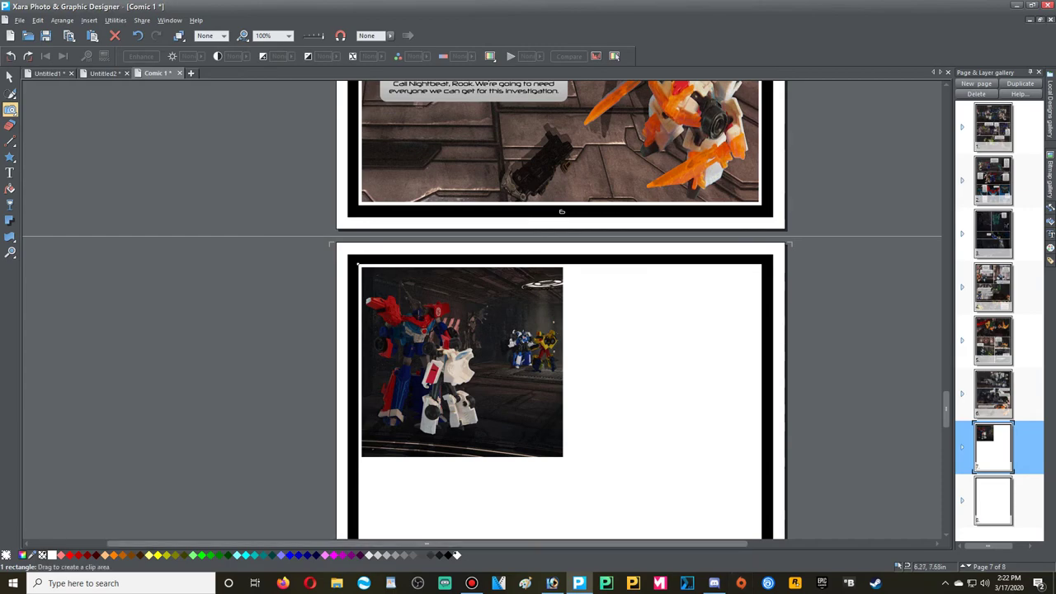
Step: Copy the "Red Alert, sir, you're gonna want to come here!" speech bubble from page 6 onto page 7
{"action": "scroll", "coordinate": [561, 211], "scroll_direction": "up", "scroll_amount": 5}
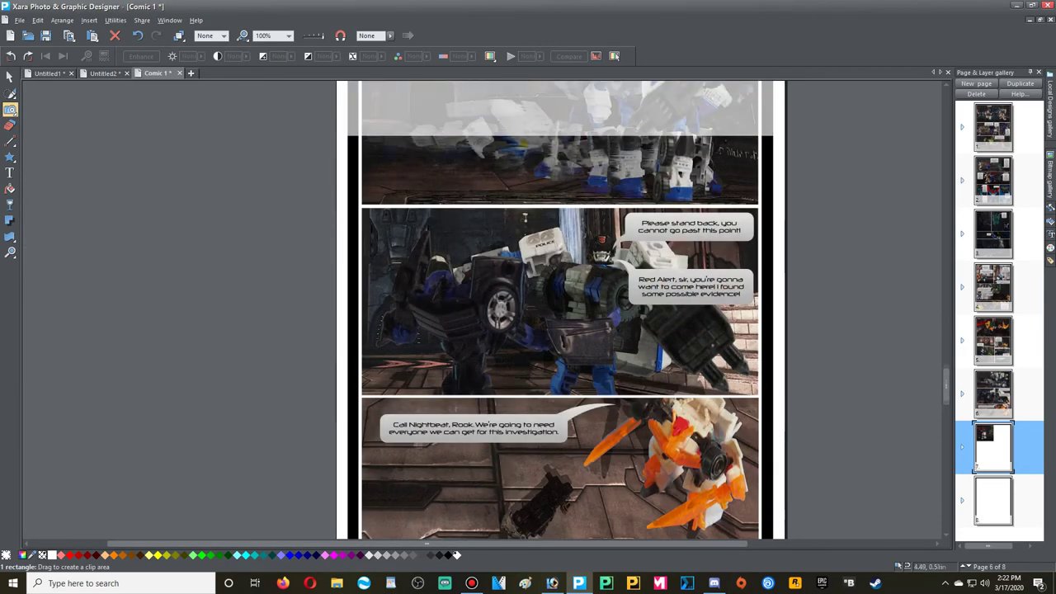
{"action": "left_click", "coordinate": [10, 77]}
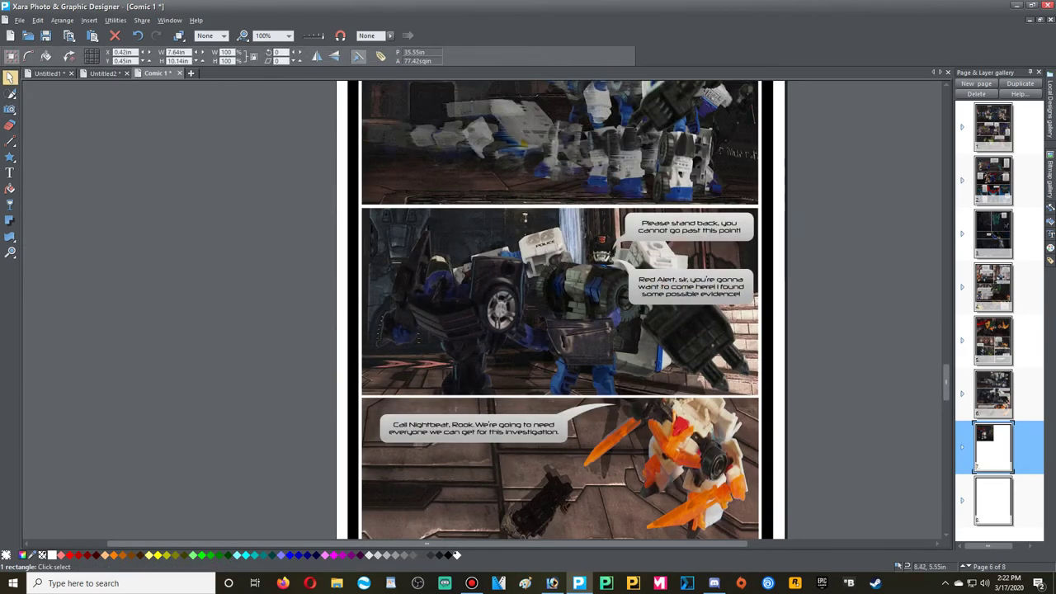
{"action": "left_click", "coordinate": [690, 287]}
{"action": "key", "text": "ctrl+x"}
{"action": "scroll", "coordinate": [561, 309], "scroll_direction": "down", "scroll_amount": 6}
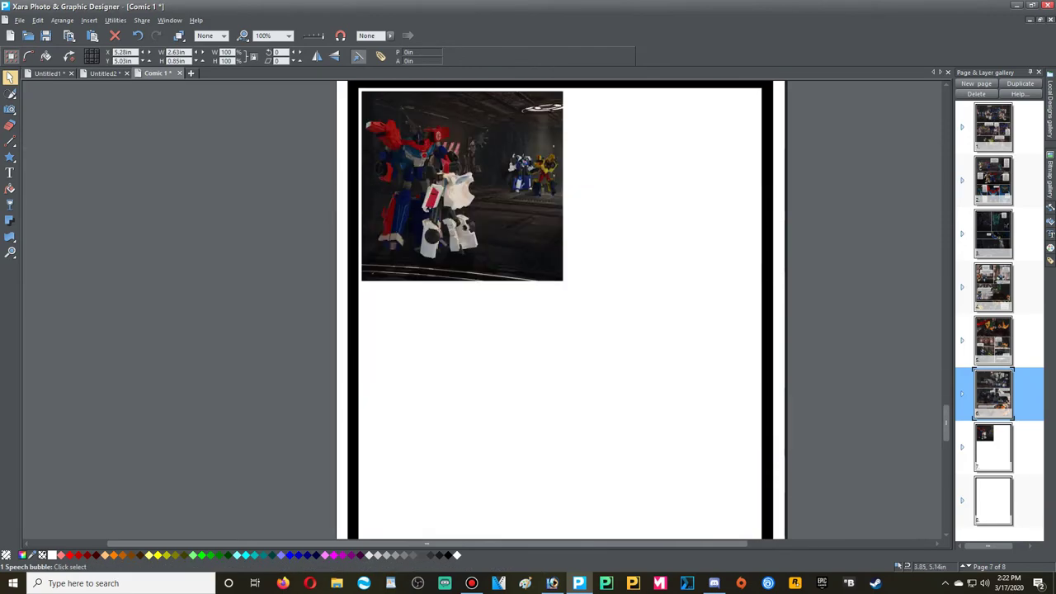
{"action": "key", "text": "ctrl+v"}
Step: Replace the copied bubble's text with "Nightbeat and I will take over the investigation from here, Red Alert. Thank you for"
{"action": "key", "text": "F8"}
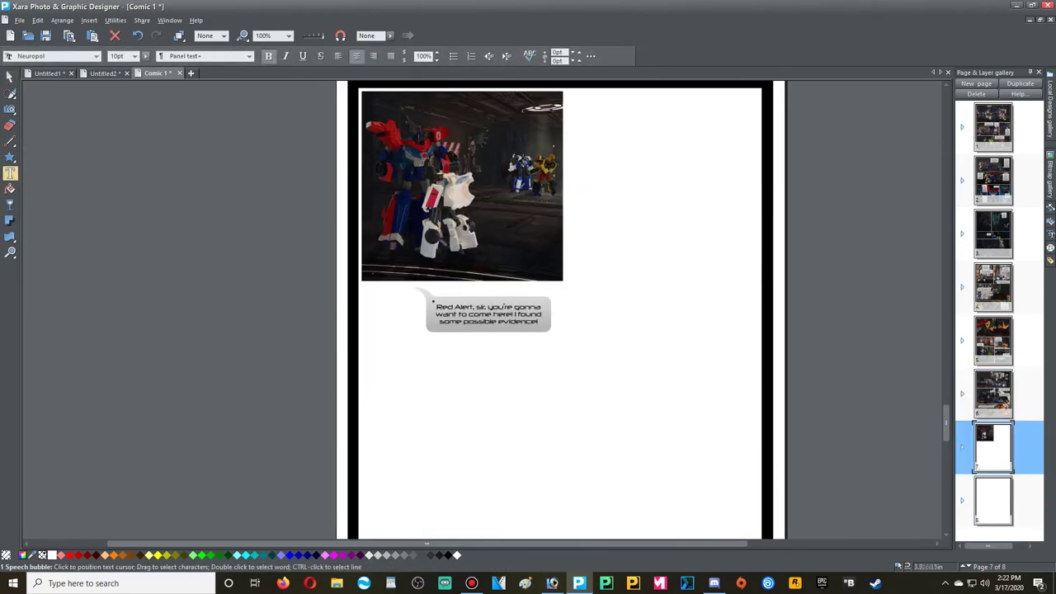
{"action": "key", "text": "ctrl+a"}
{"action": "key", "text": "Delete"}
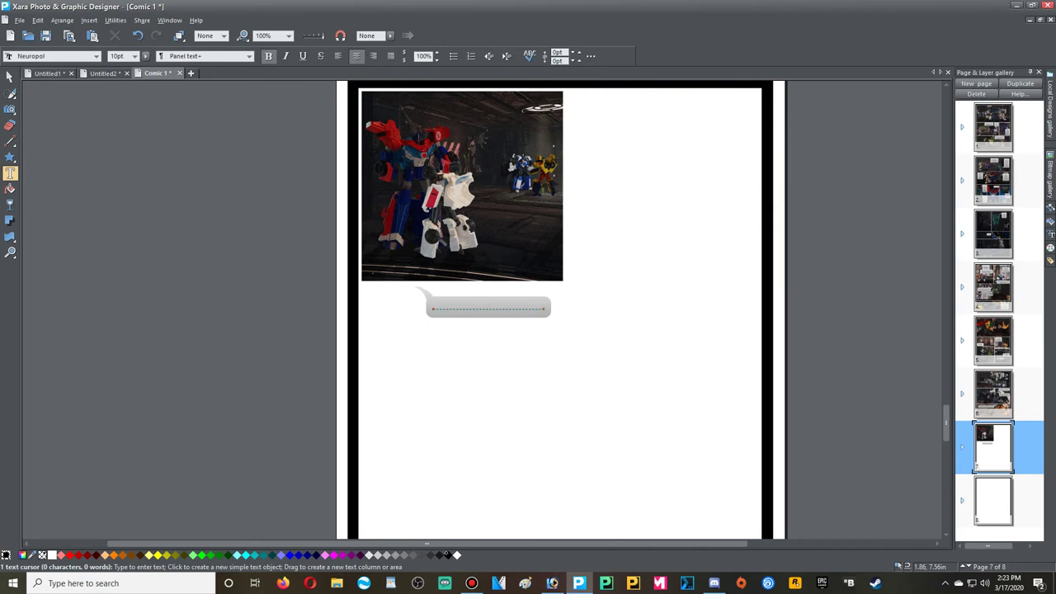
{"action": "type", "text": "No!htbeat an"}
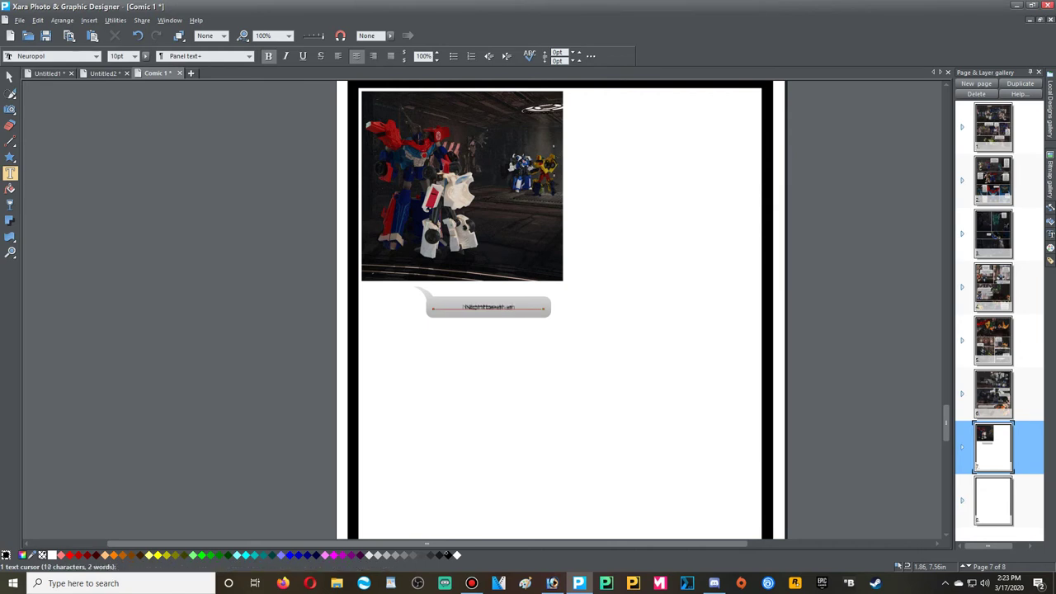
{"action": "type", "text": "and I will take over the investiga"}
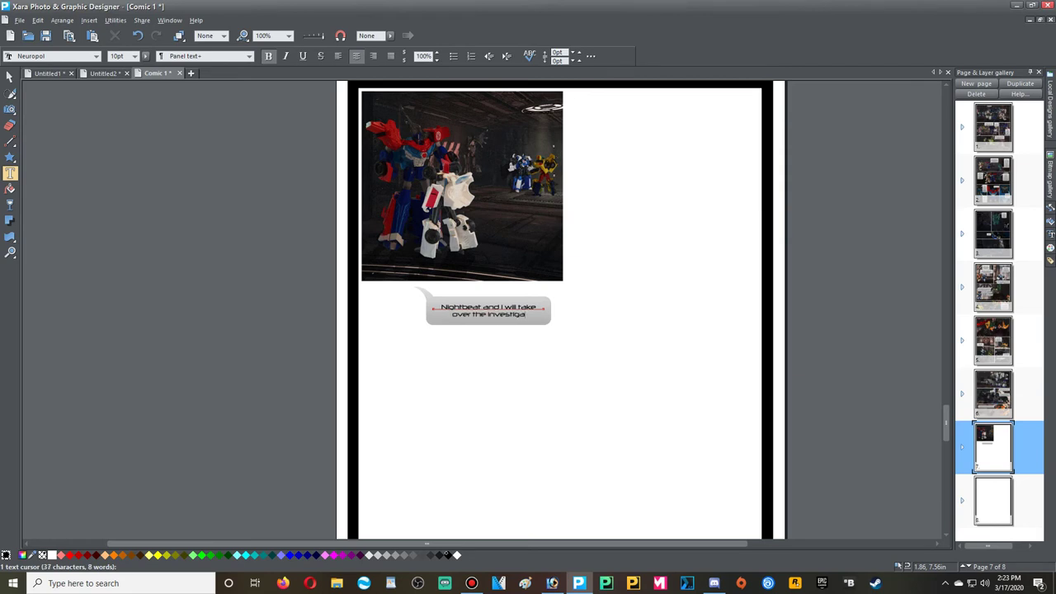
{"action": "type", "text": "tion from here, R"}
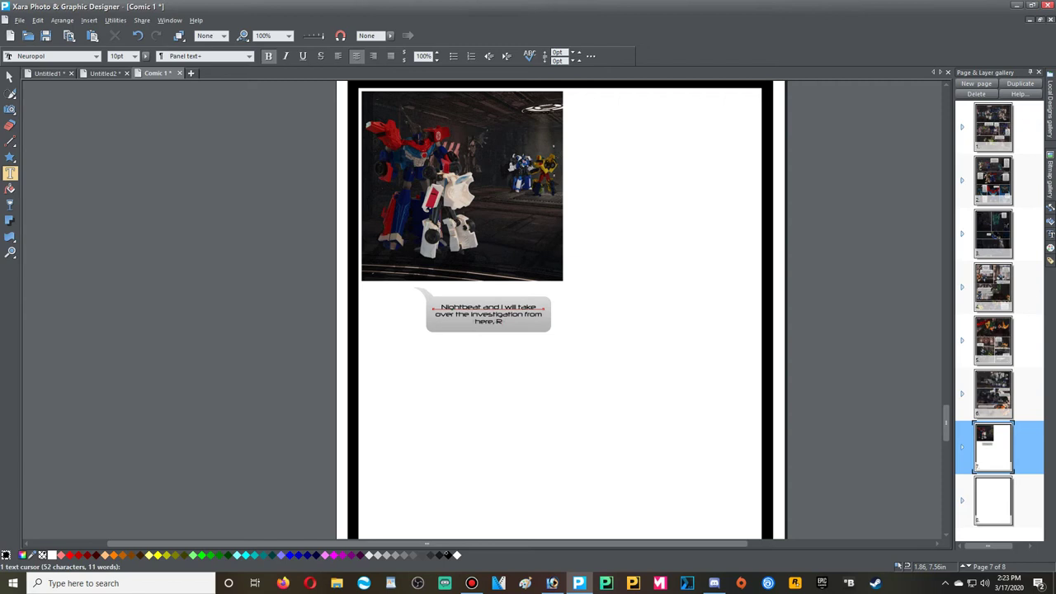
{"action": "type", "text": "Th"}
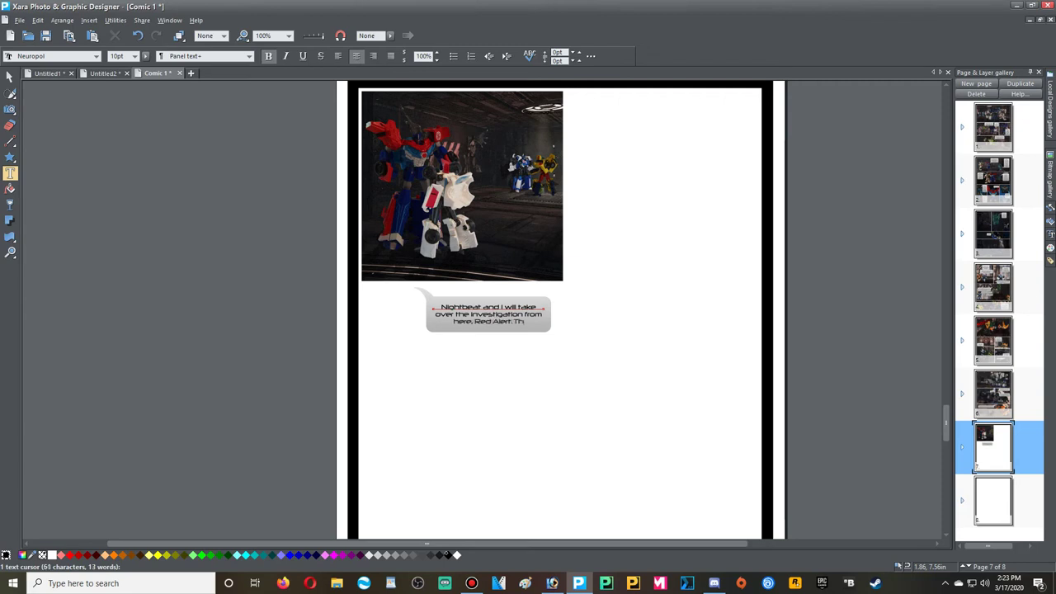
{"action": "type", "text": "ank you !or"}
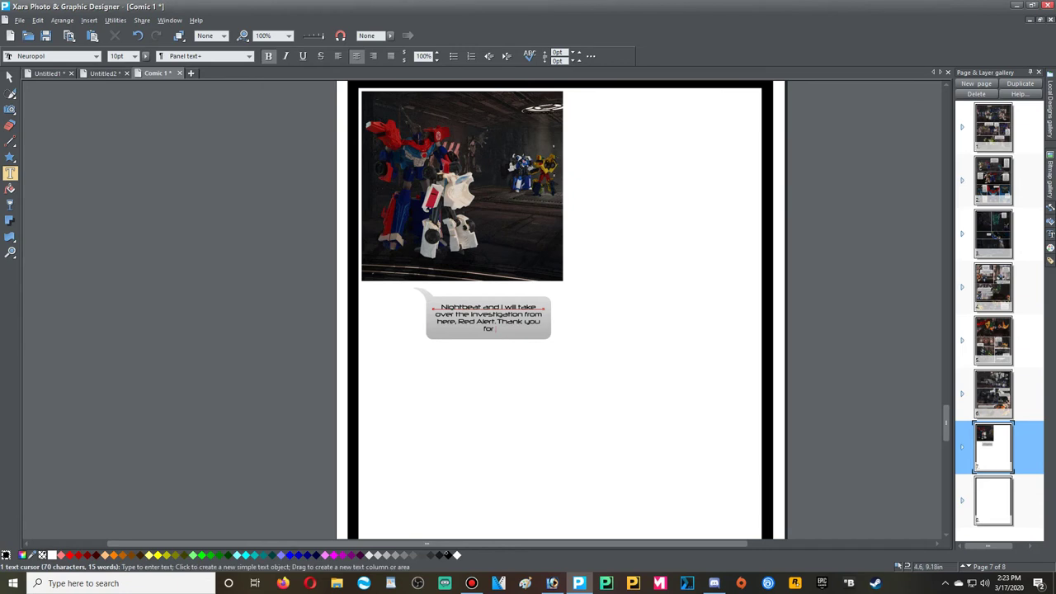
{"action": "key", "text": "Escape"}
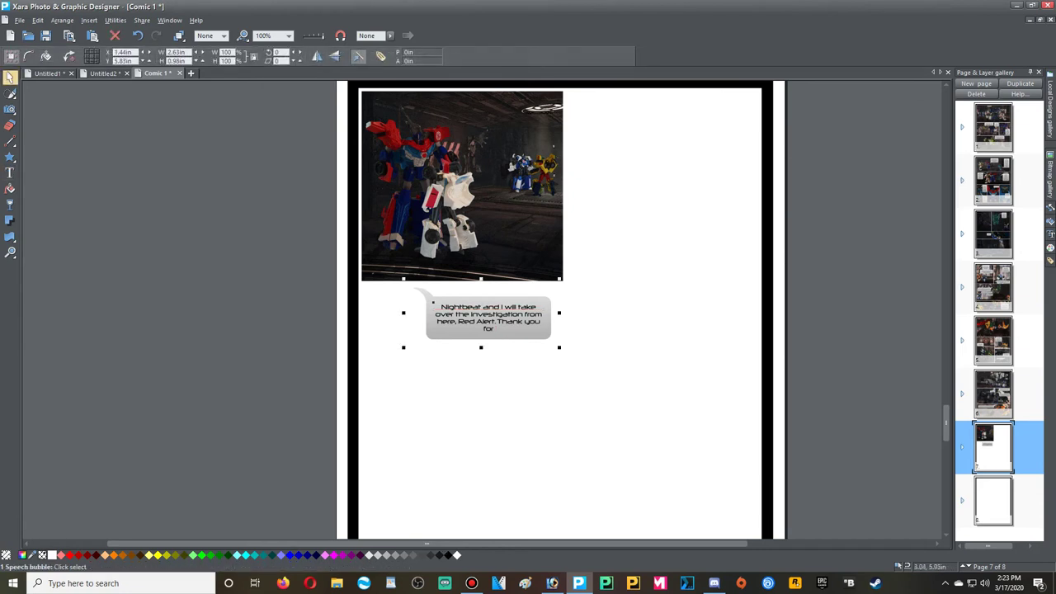
Step: Move the speech bubble onto the Panel 25 image and swing its spike to point down from its lower-left corner
{"action": "left_click_drag", "start_coordinate": [487, 323], "coordinate": [480, 207]}
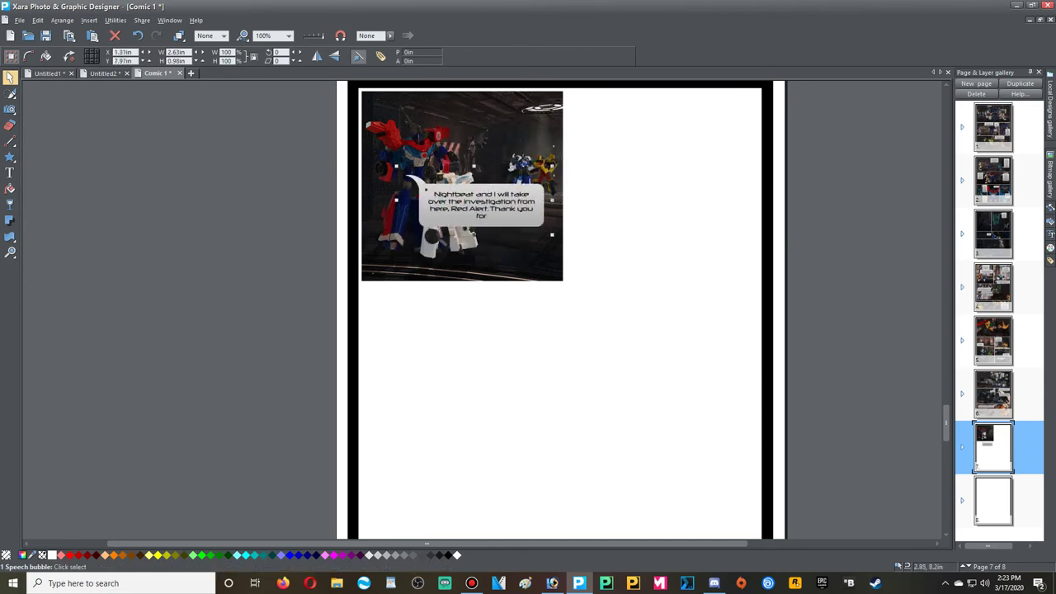
{"action": "double_click", "coordinate": [480, 206]}
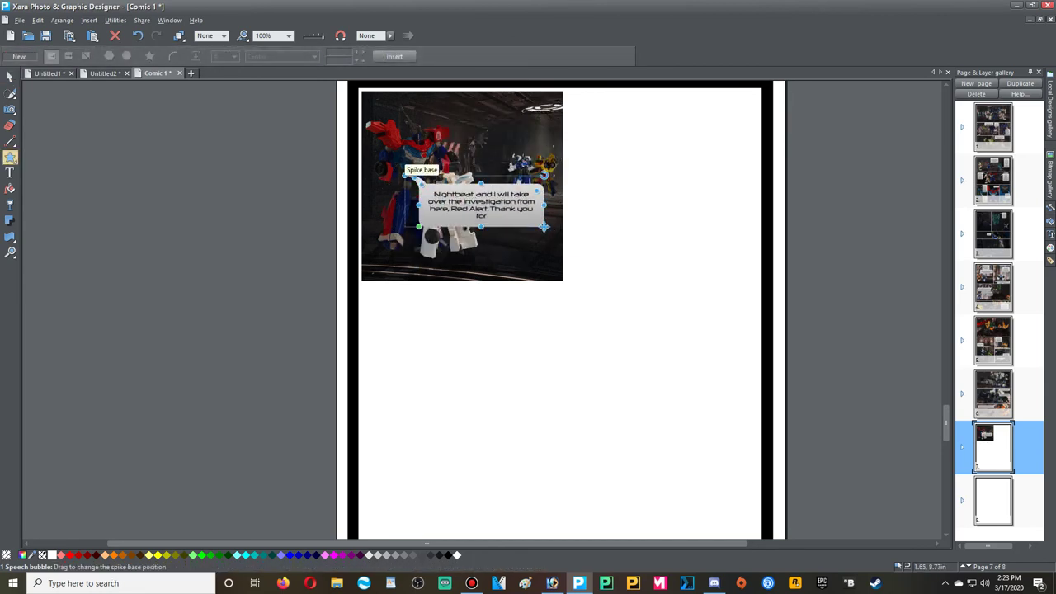
{"action": "left_click_drag", "start_coordinate": [436, 231], "coordinate": [412, 245]}
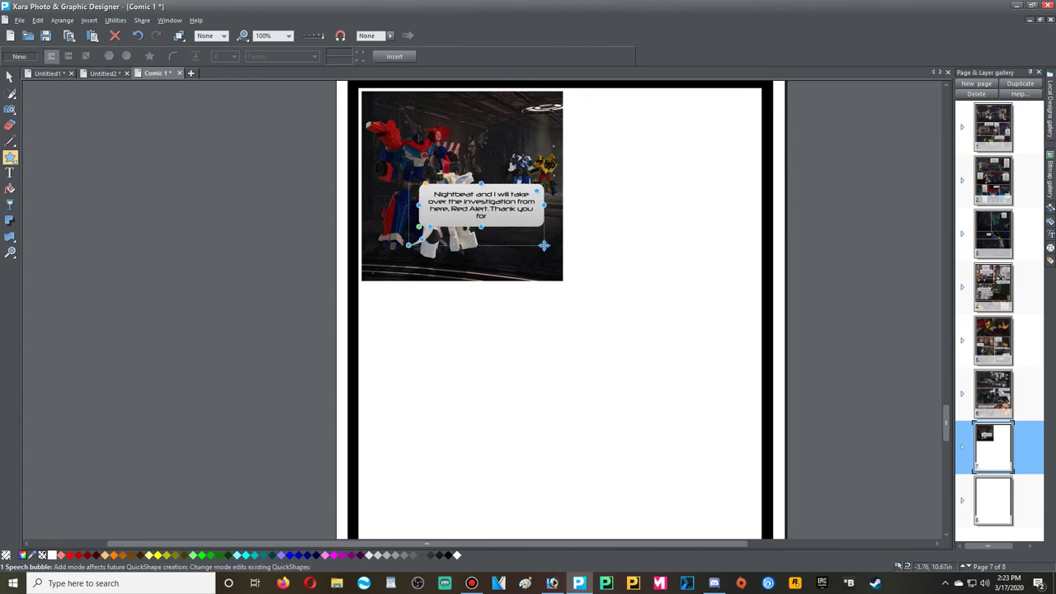
Step: Place the speech bubble in the panel's upper-right corner and adjust its spike toward the large red-and-blue robot
{"action": "left_click", "coordinate": [10, 76]}
{"action": "left_click_drag", "start_coordinate": [495, 214], "coordinate": [495, 118]}
{"action": "double_click", "coordinate": [462, 134]}
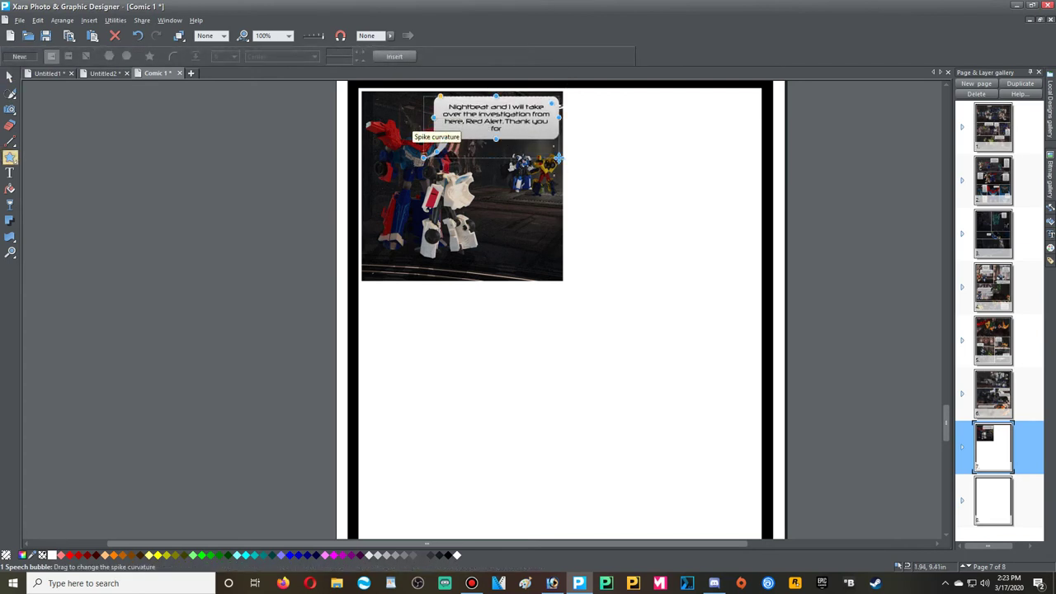
{"action": "left_click_drag", "start_coordinate": [416, 153], "coordinate": [437, 146]}
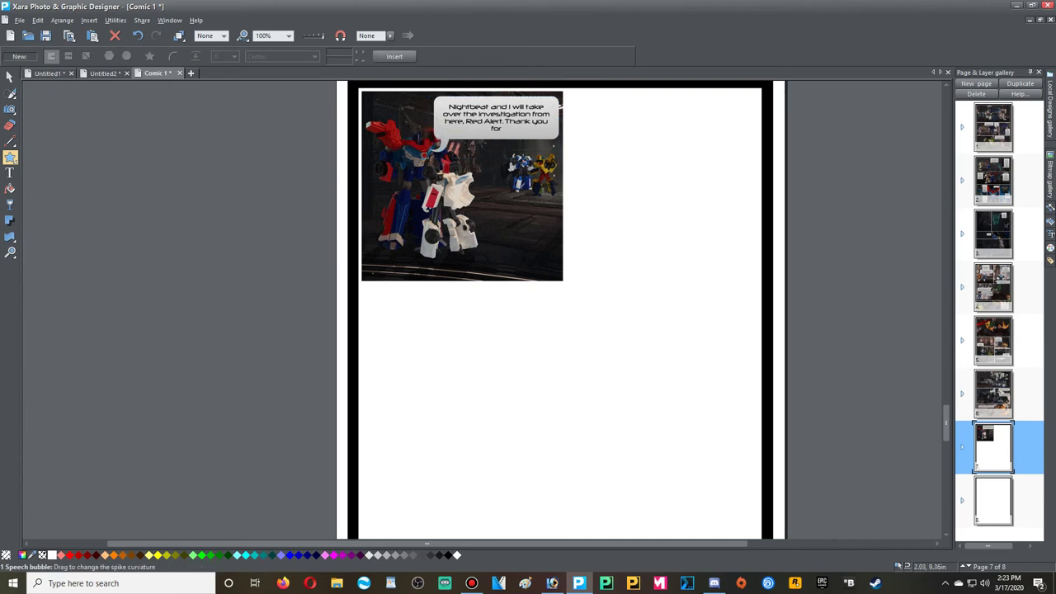
{"action": "key", "text": "space"}
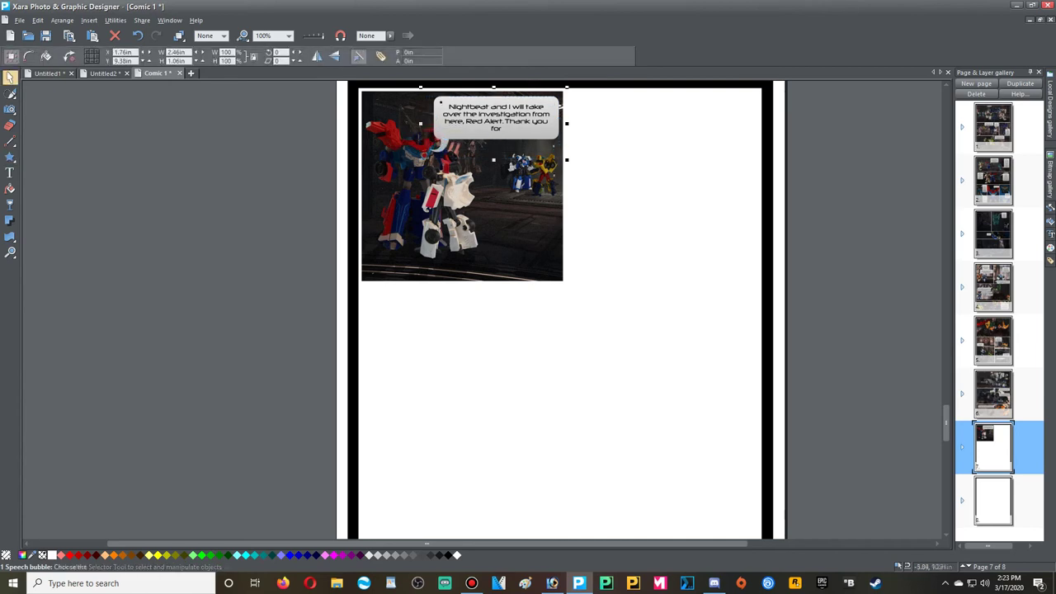
{"action": "left_click", "coordinate": [506, 347]}
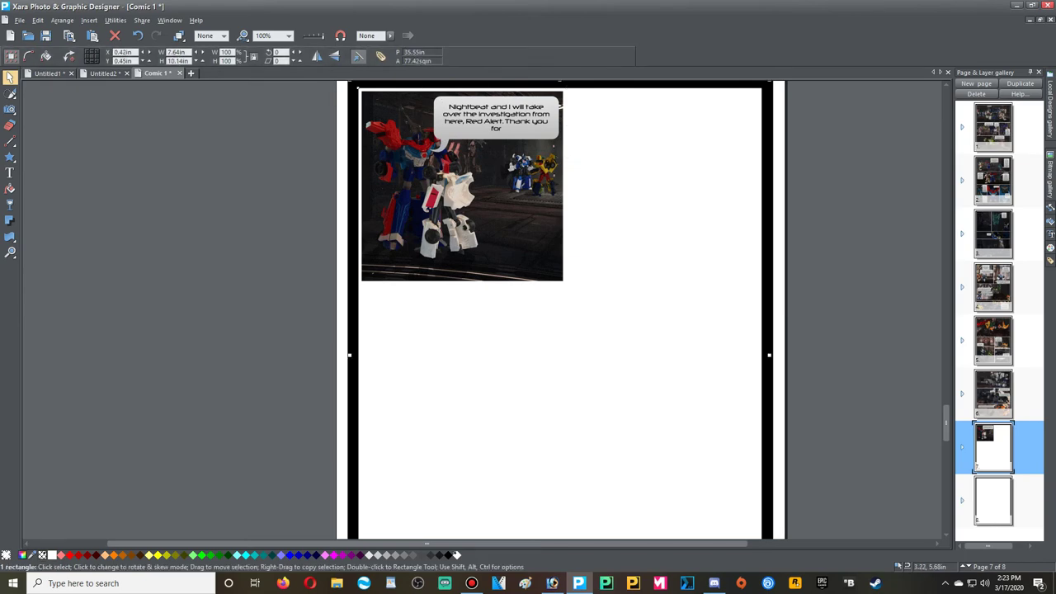
Step: Look back through the finished comic pages from page 7 to page 3, examining their panel layouts and speech bubbles
{"action": "scroll", "coordinate": [561, 134], "scroll_direction": "up", "scroll_amount": 3}
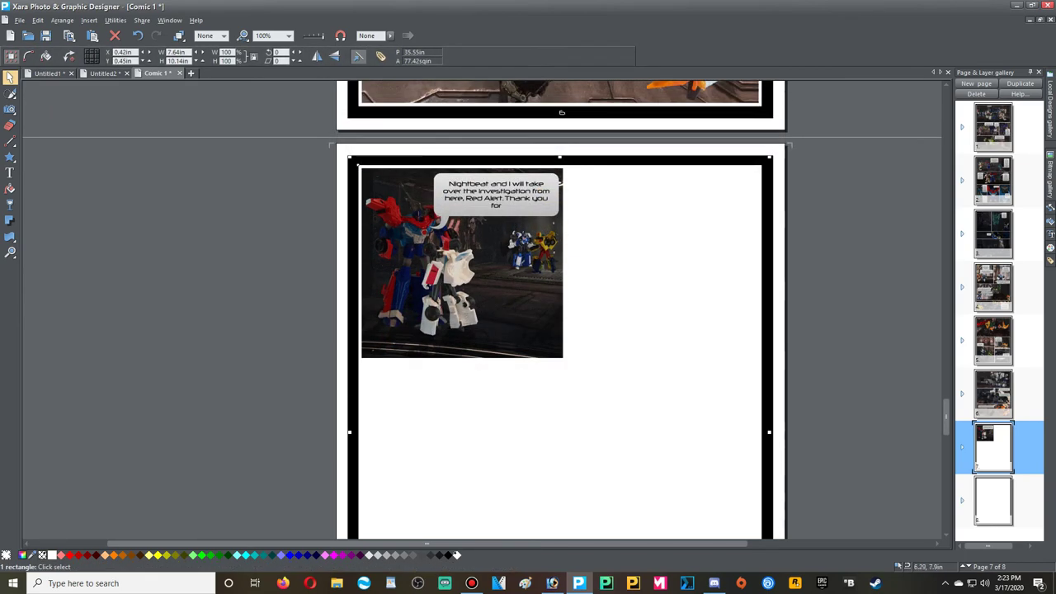
{"action": "scroll", "coordinate": [561, 135], "scroll_direction": "up", "scroll_amount": 1}
{"action": "scroll", "coordinate": [482, 310], "scroll_direction": "up", "scroll_amount": 4}
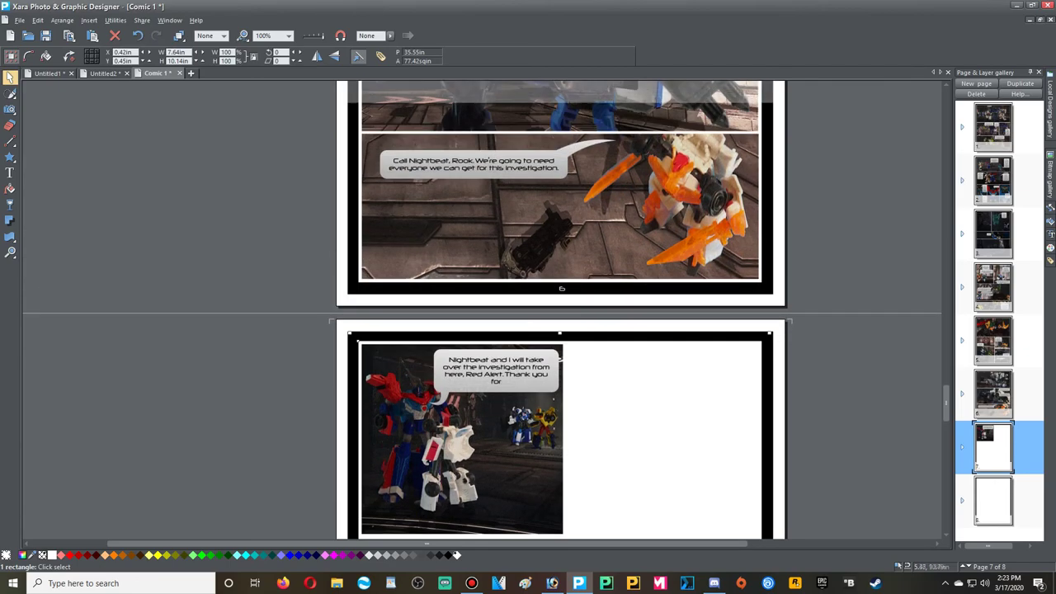
{"action": "scroll", "coordinate": [523, 206], "scroll_direction": "up", "scroll_amount": 6}
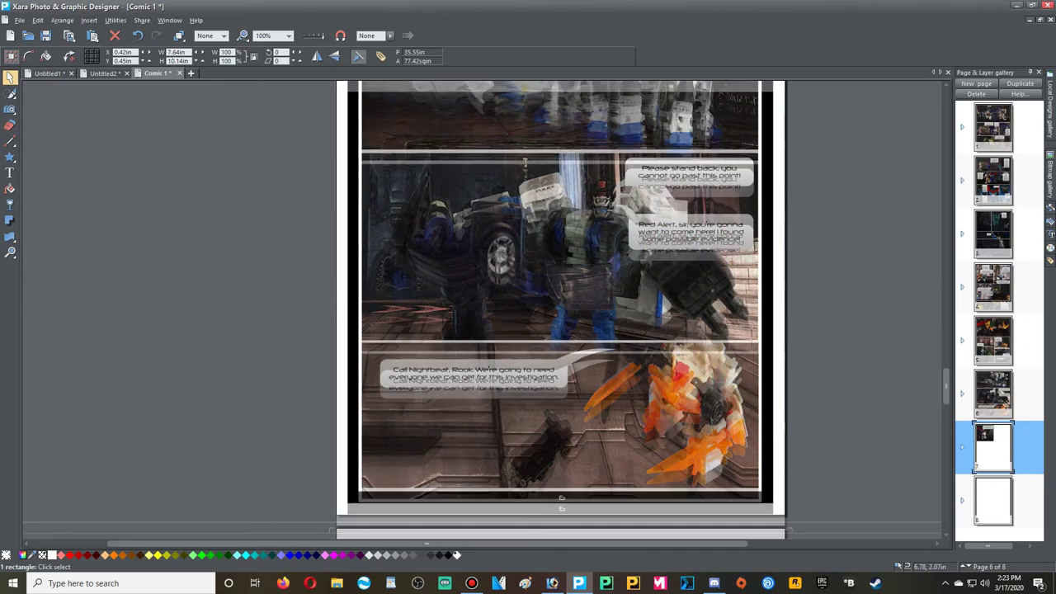
{"action": "scroll", "coordinate": [453, 306], "scroll_direction": "up", "scroll_amount": 7}
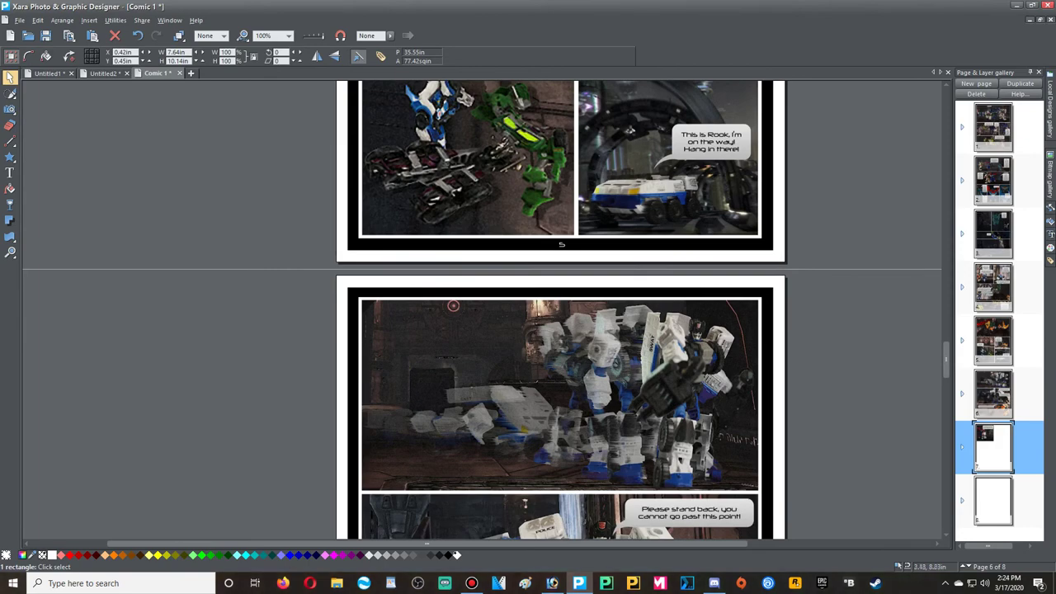
{"action": "scroll", "coordinate": [453, 306], "scroll_direction": "up", "scroll_amount": 4}
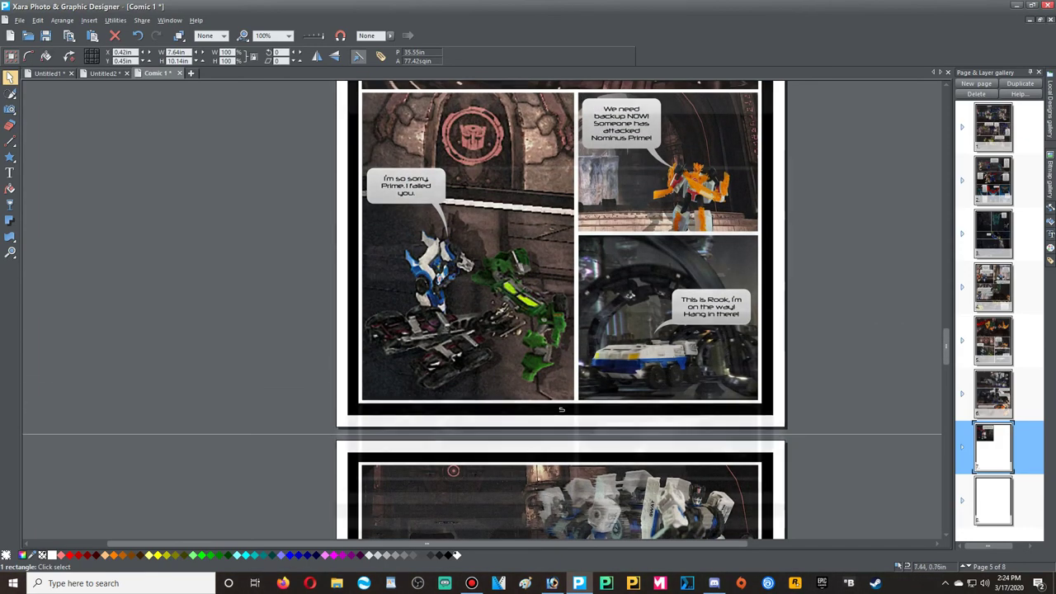
{"action": "scroll", "coordinate": [560, 310], "scroll_direction": "up", "scroll_amount": 9}
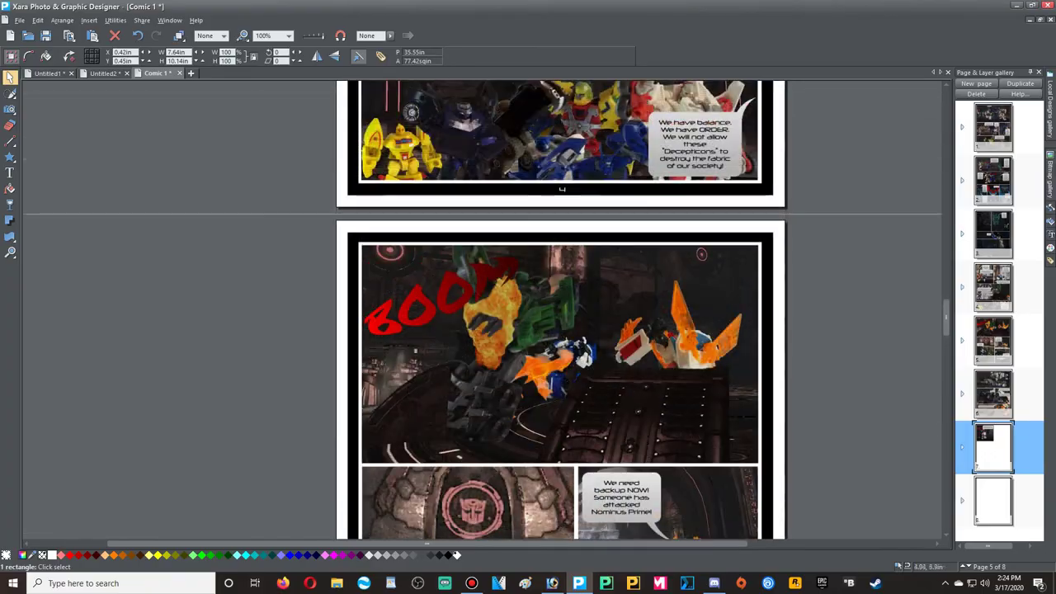
{"action": "scroll", "coordinate": [561, 310], "scroll_direction": "up", "scroll_amount": 20}
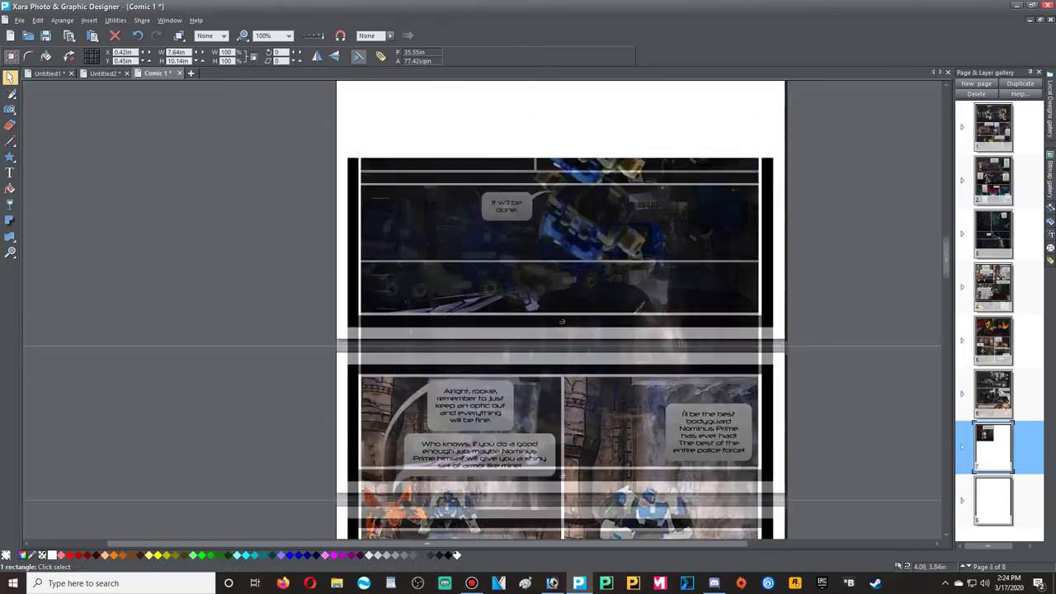
{"action": "scroll", "coordinate": [560, 311], "scroll_direction": "up", "scroll_amount": 7}
{"action": "scroll", "coordinate": [561, 310], "scroll_direction": "down", "scroll_amount": 8}
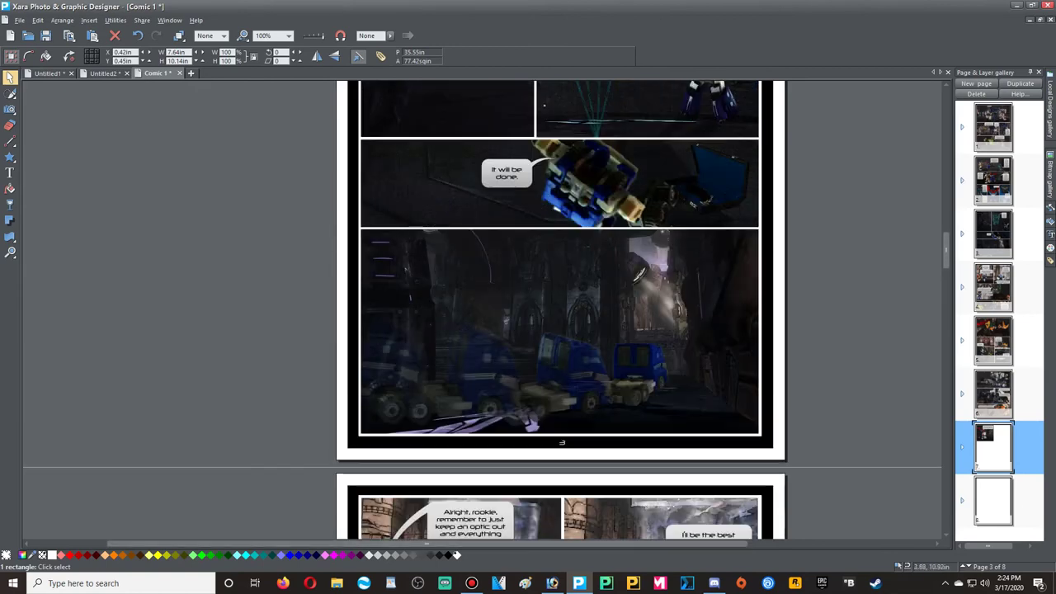
{"action": "scroll", "coordinate": [561, 311], "scroll_direction": "up", "scroll_amount": 4}
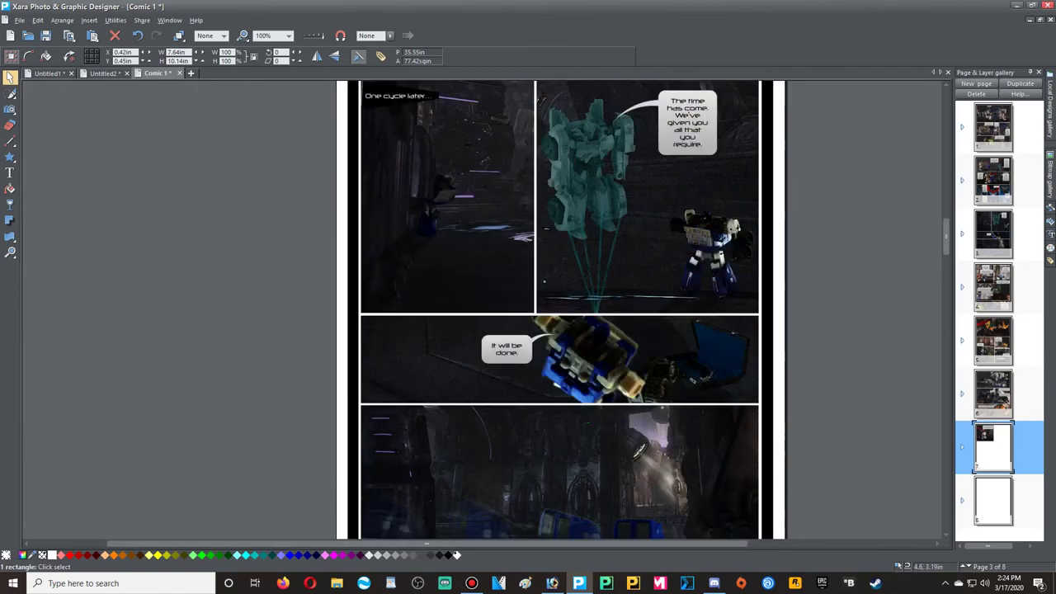
{"action": "scroll", "coordinate": [561, 310], "scroll_direction": "up", "scroll_amount": 2}
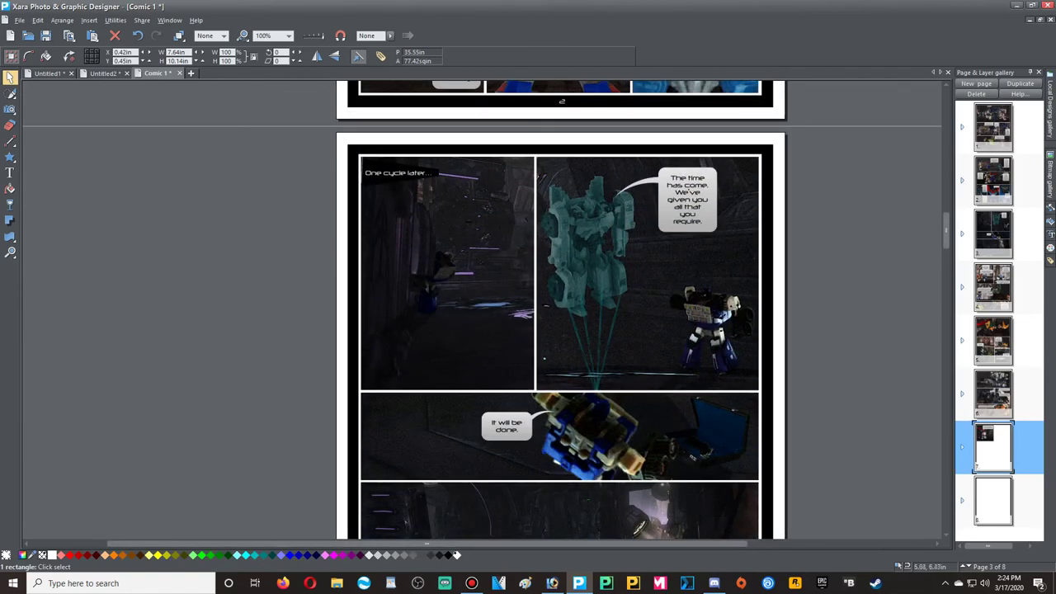
Step: Look through the panel layouts and speech bubbles on pages 3 to 1, and return to the unfinished page 7
{"action": "scroll", "coordinate": [560, 96], "scroll_direction": "up", "scroll_amount": 12}
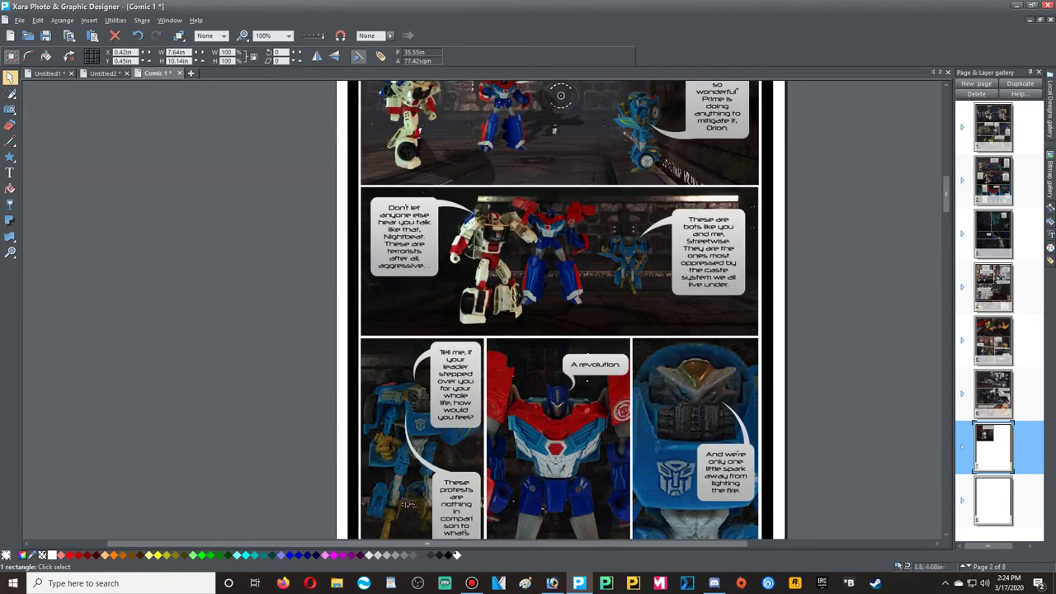
{"action": "scroll", "coordinate": [560, 95], "scroll_direction": "down", "scroll_amount": 10}
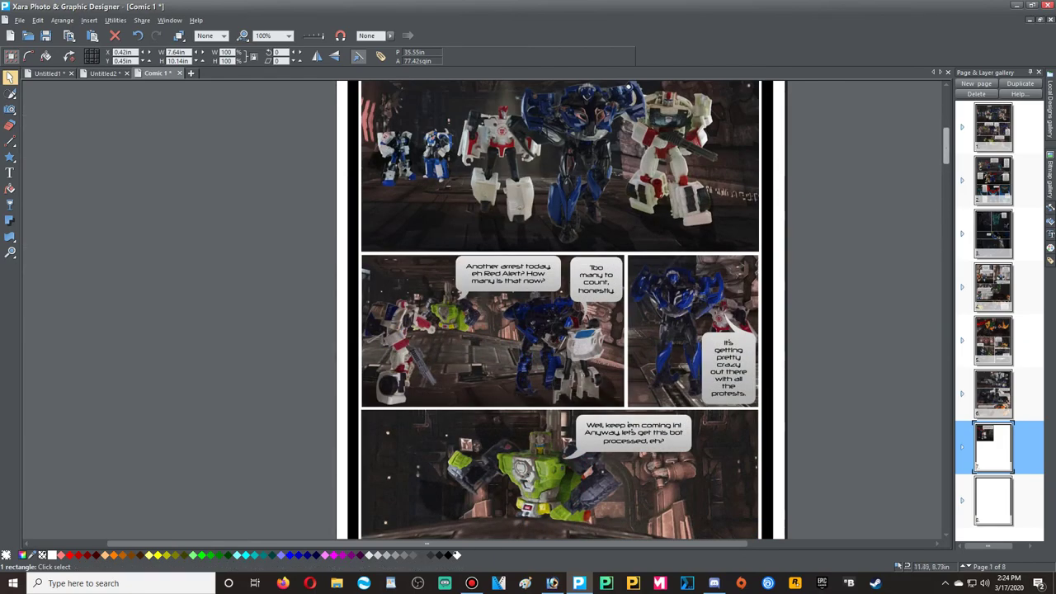
{"action": "scroll", "coordinate": [561, 166], "scroll_direction": "down", "scroll_amount": 20}
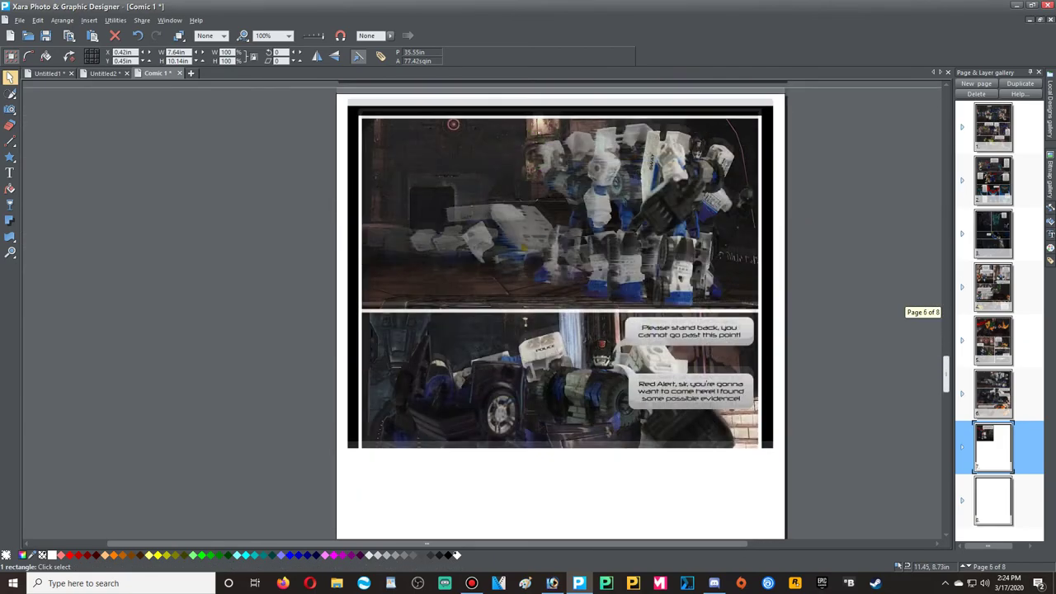
{"action": "scroll", "coordinate": [561, 313], "scroll_direction": "down", "scroll_amount": 9}
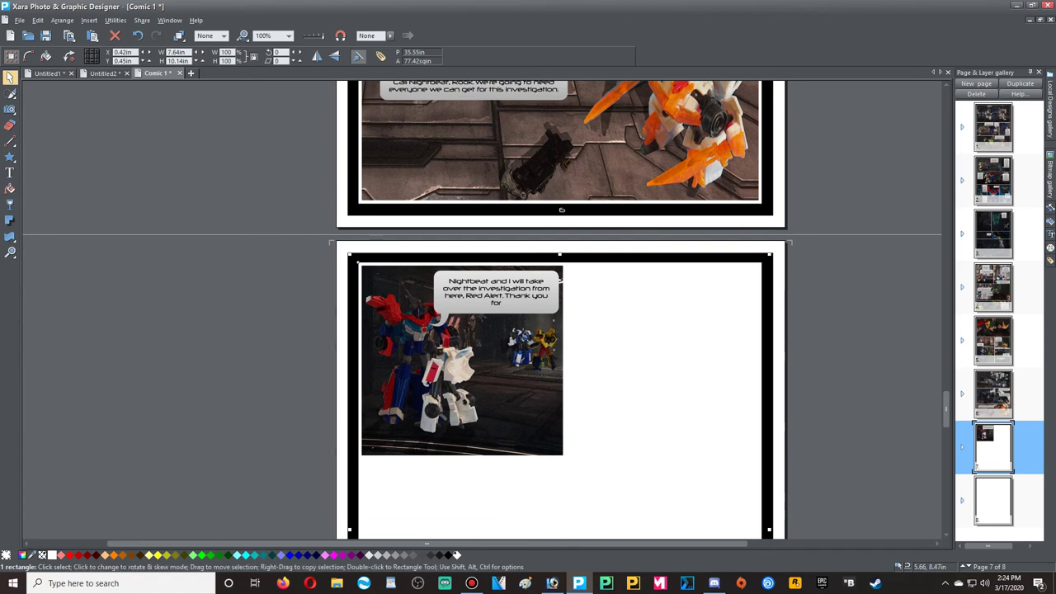
Step: Review the panels and dialogue on pages 6 to 4, and return to the Panel 25 image on page 7
{"action": "mouse_move", "coordinate": [579, 584]}
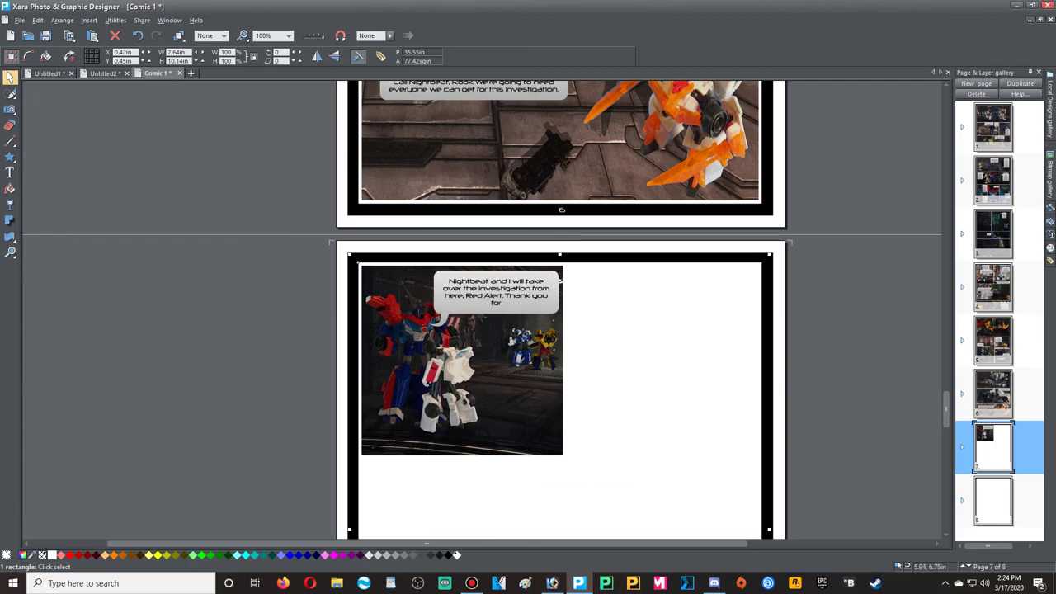
{"action": "scroll", "coordinate": [453, 260], "scroll_direction": "up", "scroll_amount": 10}
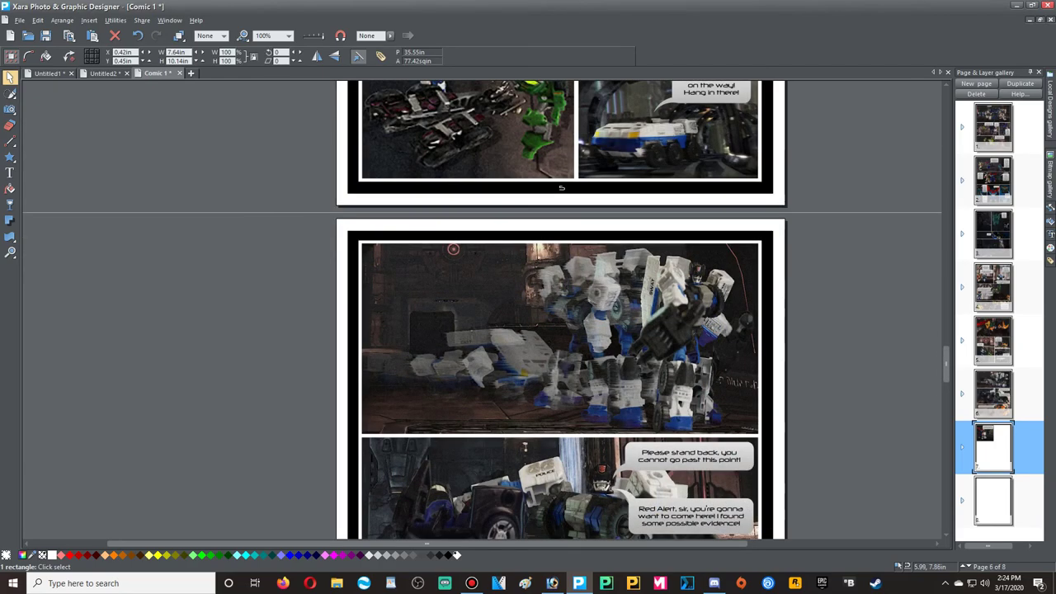
{"action": "scroll", "coordinate": [483, 310], "scroll_direction": "up", "scroll_amount": 5}
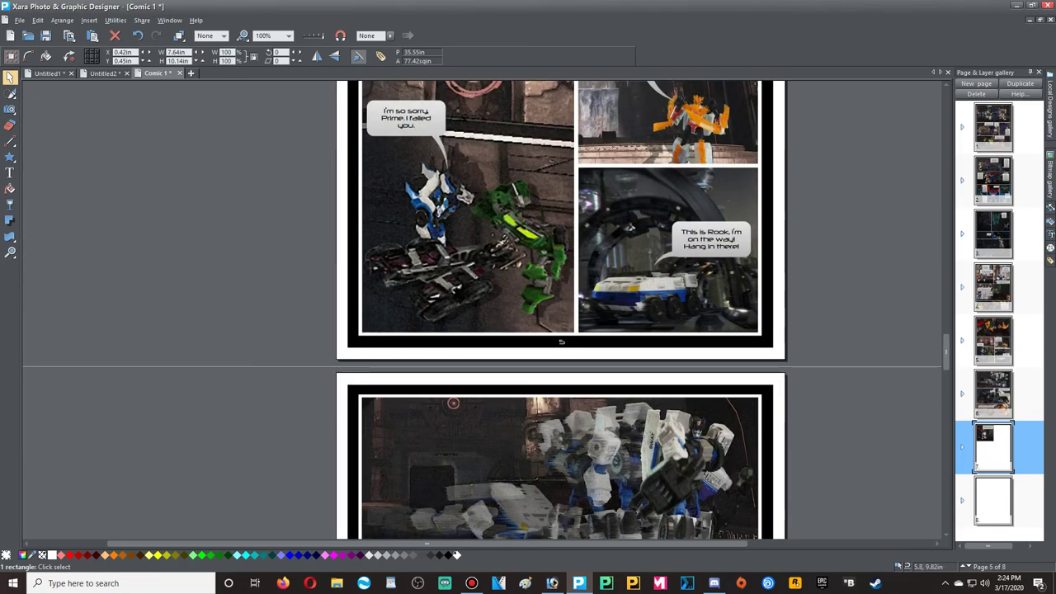
{"action": "scroll", "coordinate": [453, 425], "scroll_direction": "up", "scroll_amount": 5}
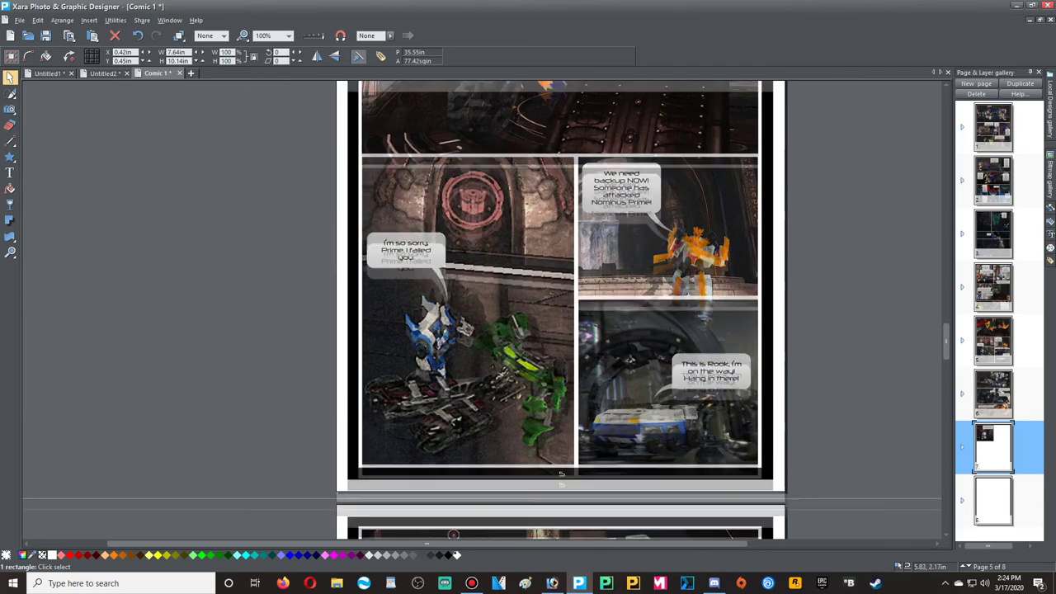
{"action": "scroll", "coordinate": [561, 310], "scroll_direction": "up", "scroll_amount": 10}
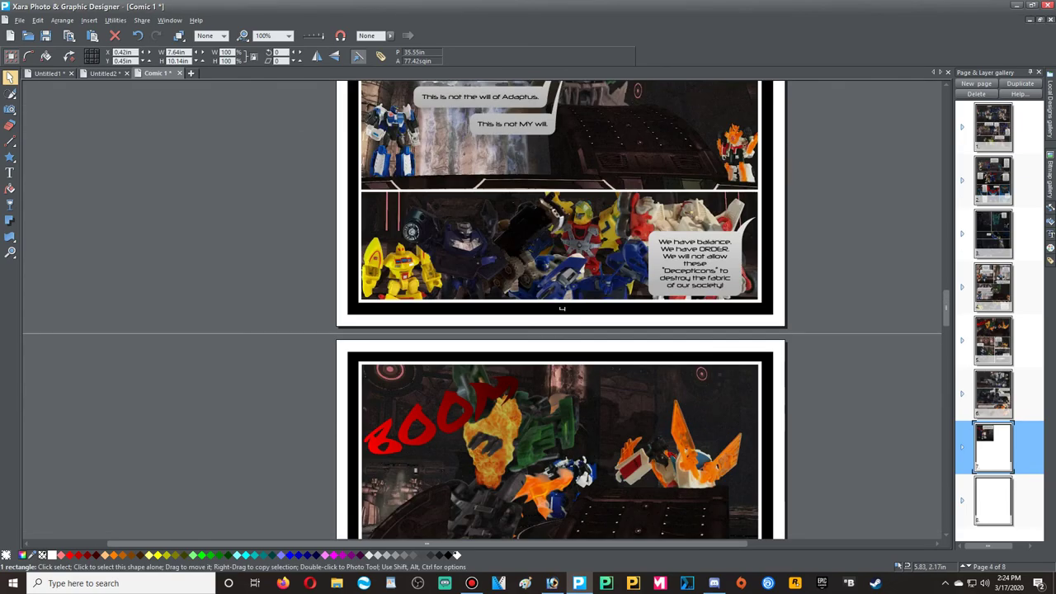
{"action": "scroll", "coordinate": [560, 310], "scroll_direction": "up", "scroll_amount": 2}
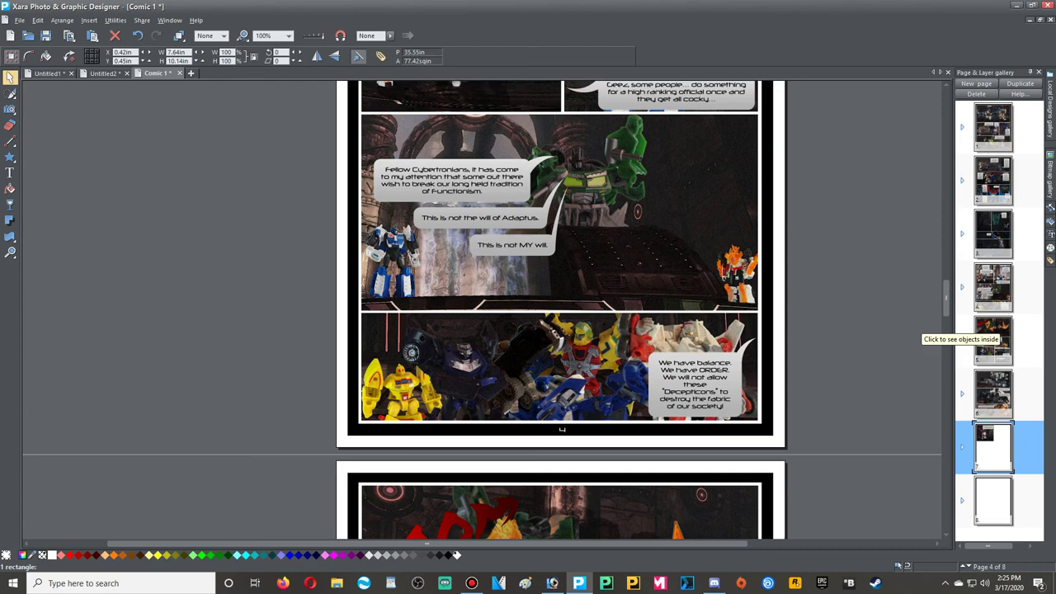
{"action": "scroll", "coordinate": [524, 117], "scroll_direction": "down", "scroll_amount": 15}
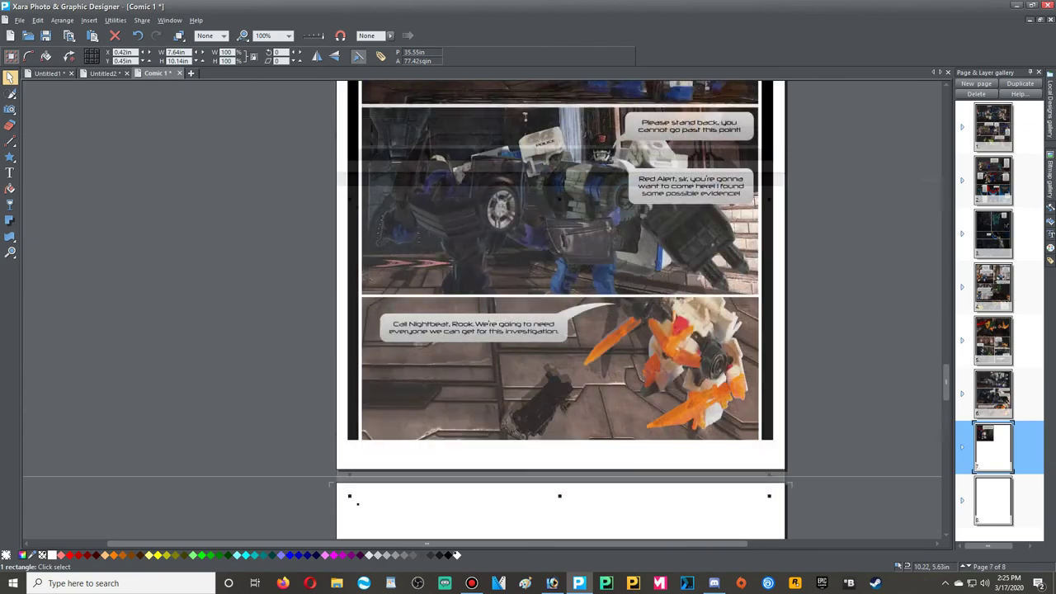
{"action": "scroll", "coordinate": [524, 117], "scroll_direction": "down", "scroll_amount": 7}
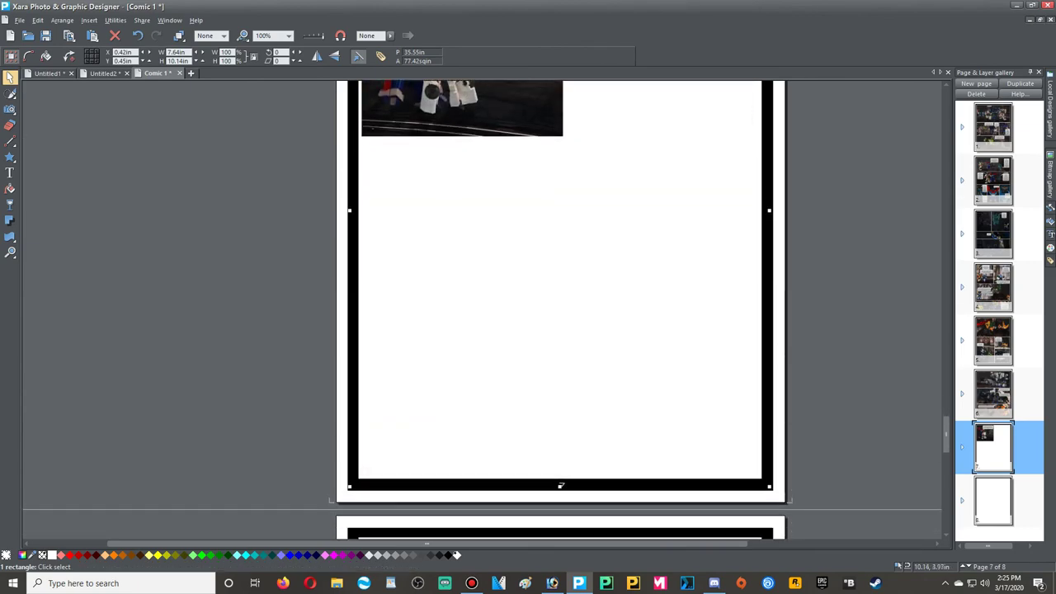
{"action": "scroll", "coordinate": [561, 314], "scroll_direction": "down", "scroll_amount": 2}
{"action": "scroll", "coordinate": [561, 313], "scroll_direction": "up", "scroll_amount": 6}
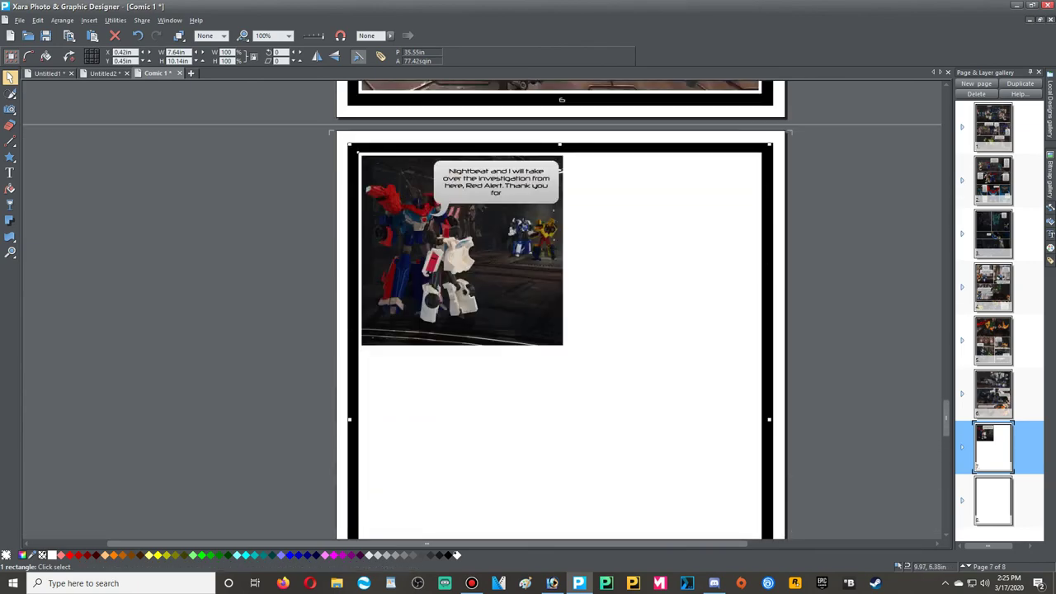
{"action": "scroll", "coordinate": [561, 313], "scroll_direction": "down", "scroll_amount": 1}
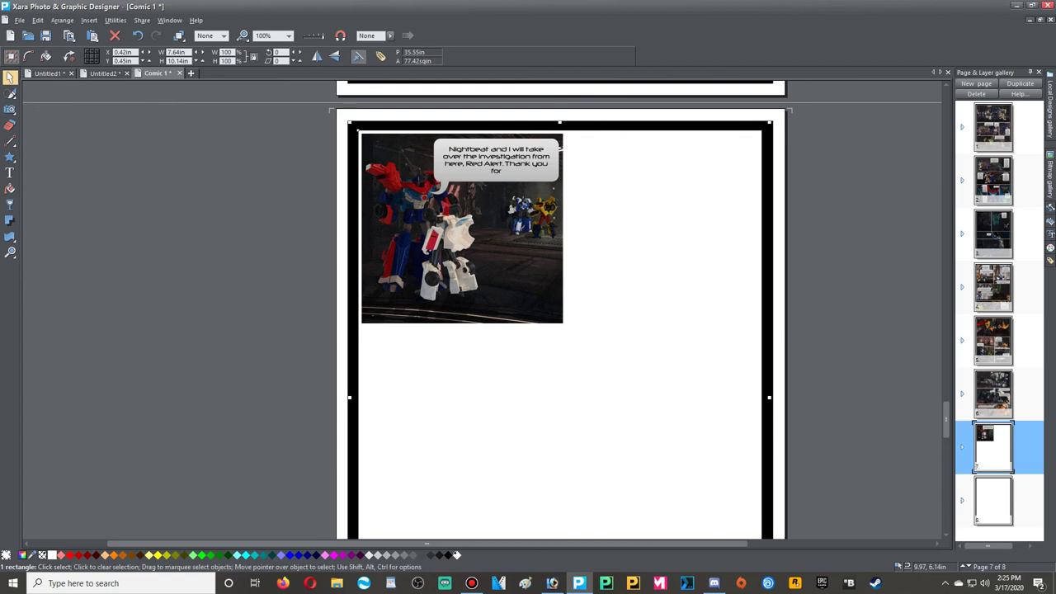